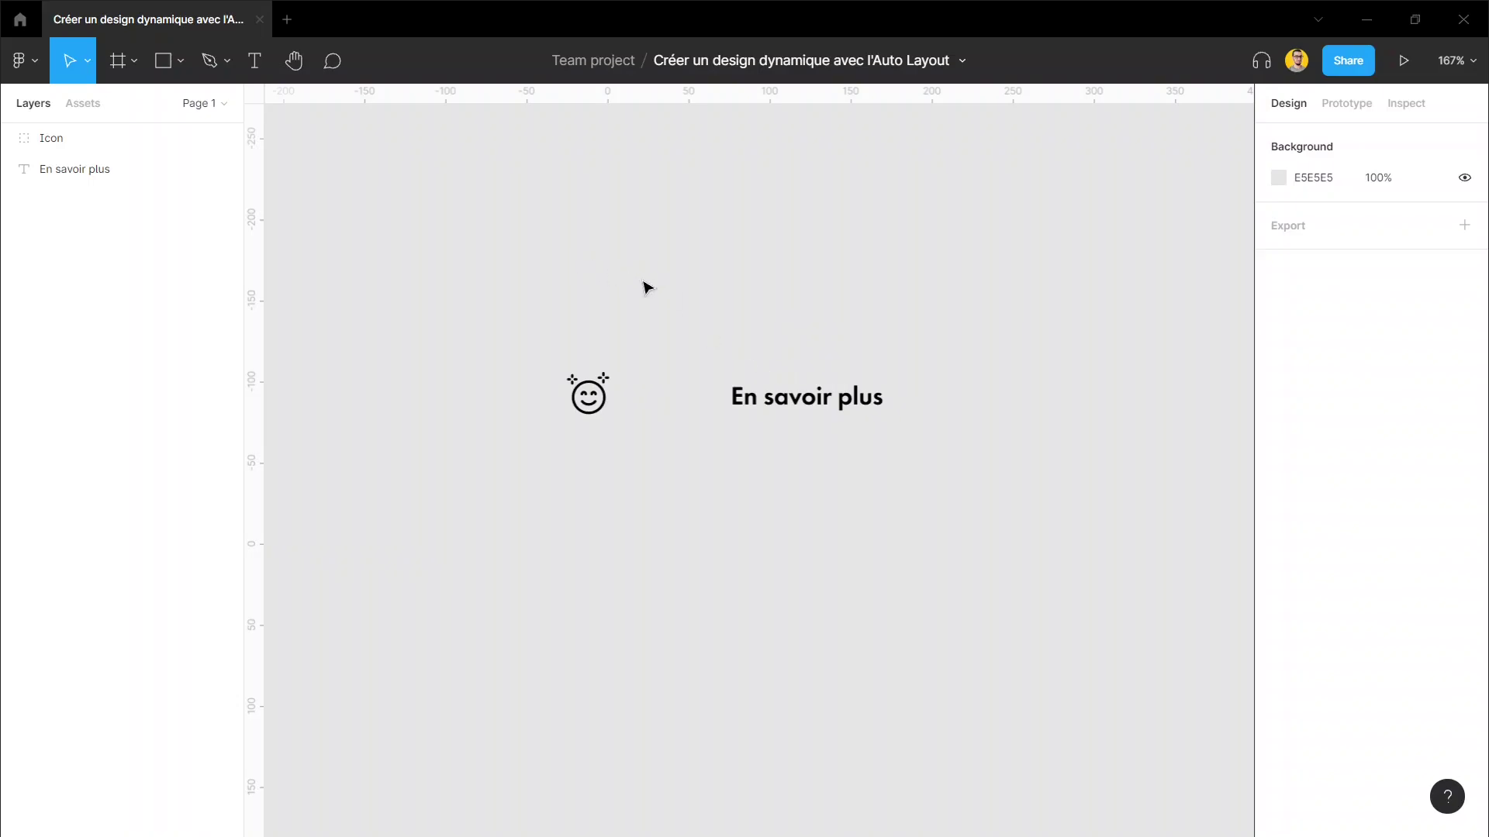
scroll(644, 285, down, 4)
scroll(709, 289, up, 6)
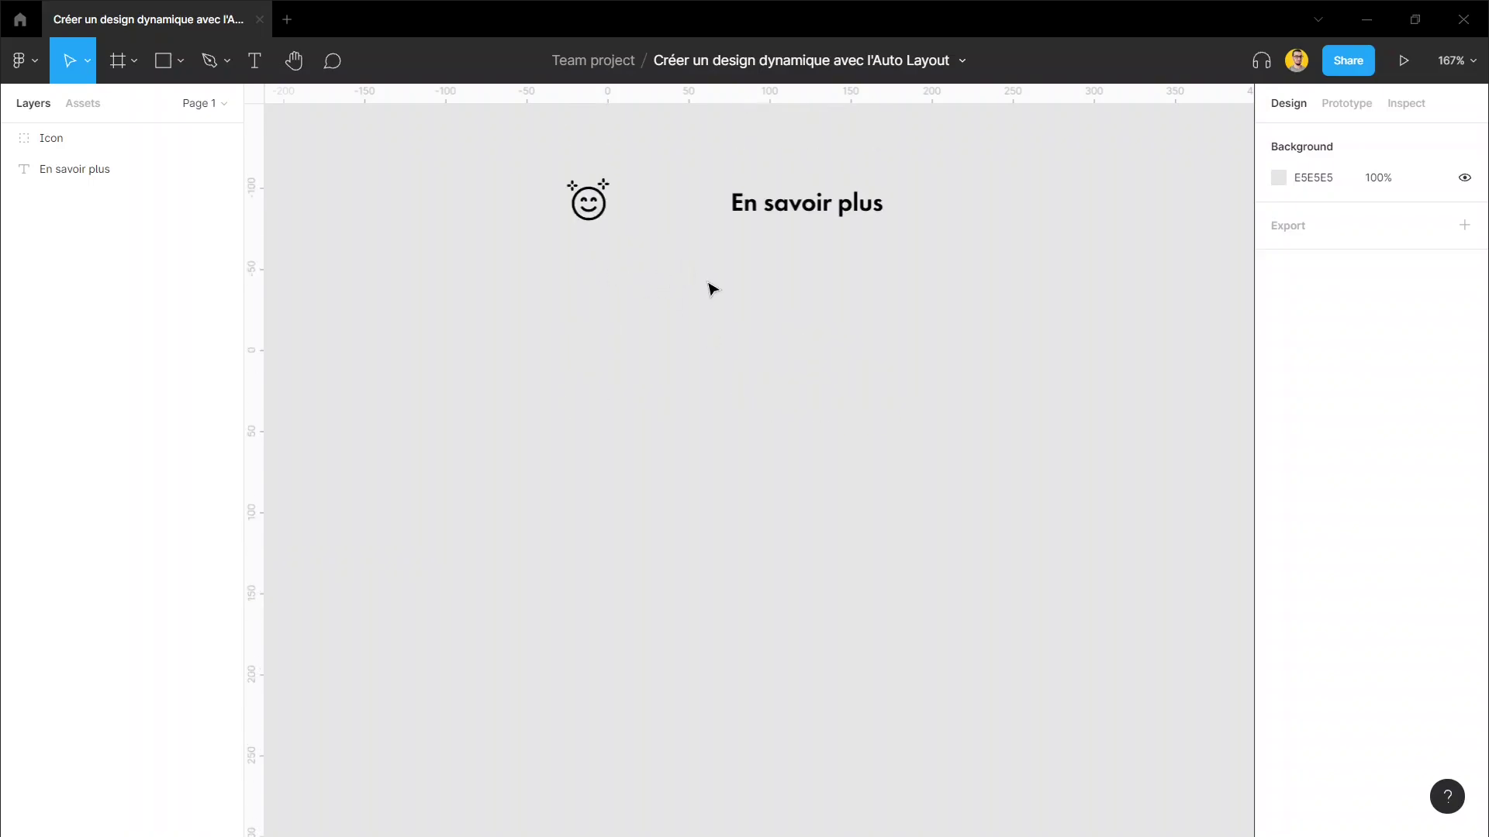
ctrl+scroll(713, 387, up, 2)
scroll(721, 410, down, 2)
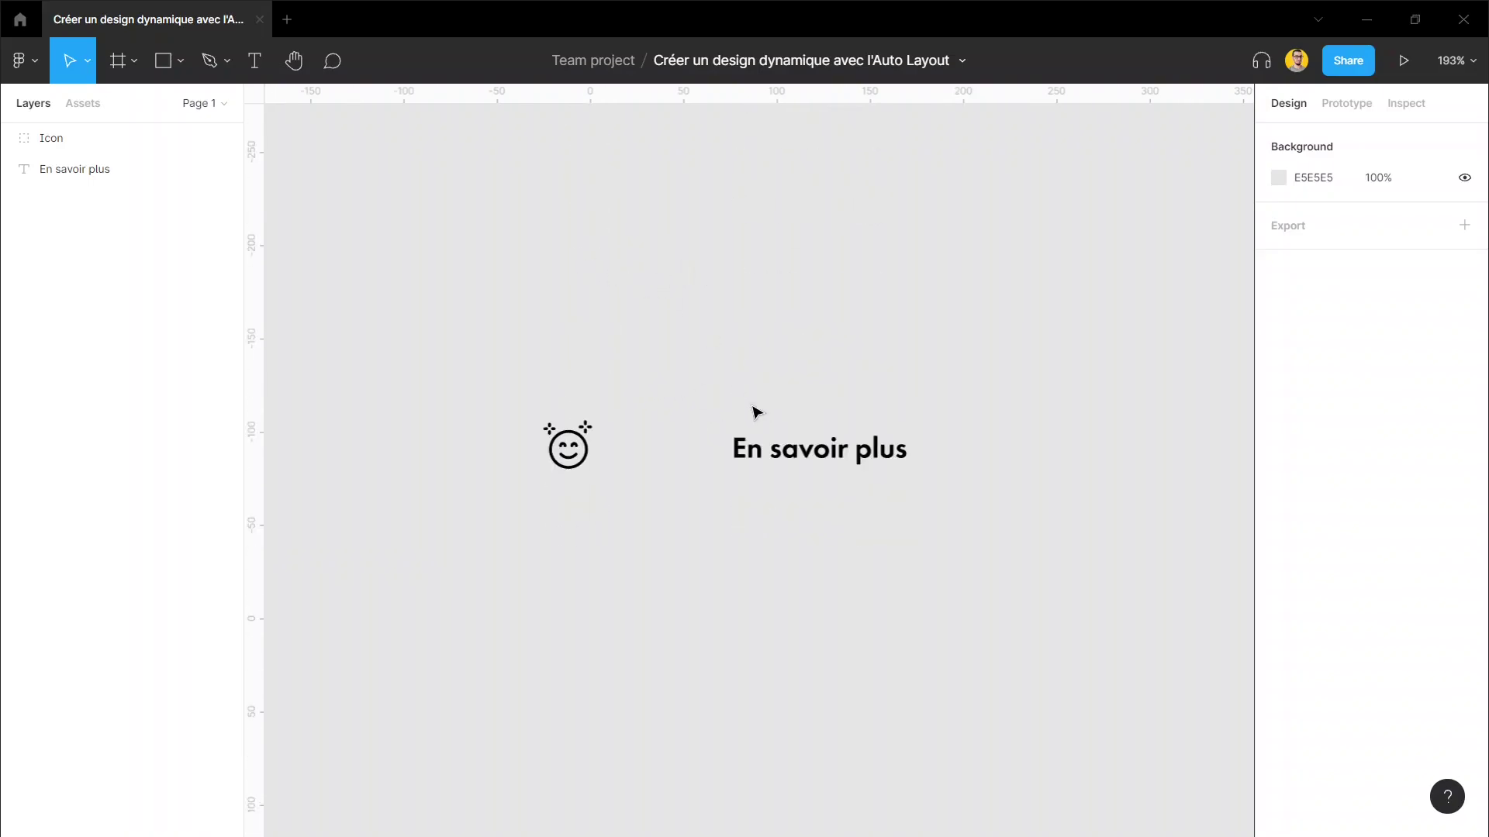
click(779, 449)
click(591, 459)
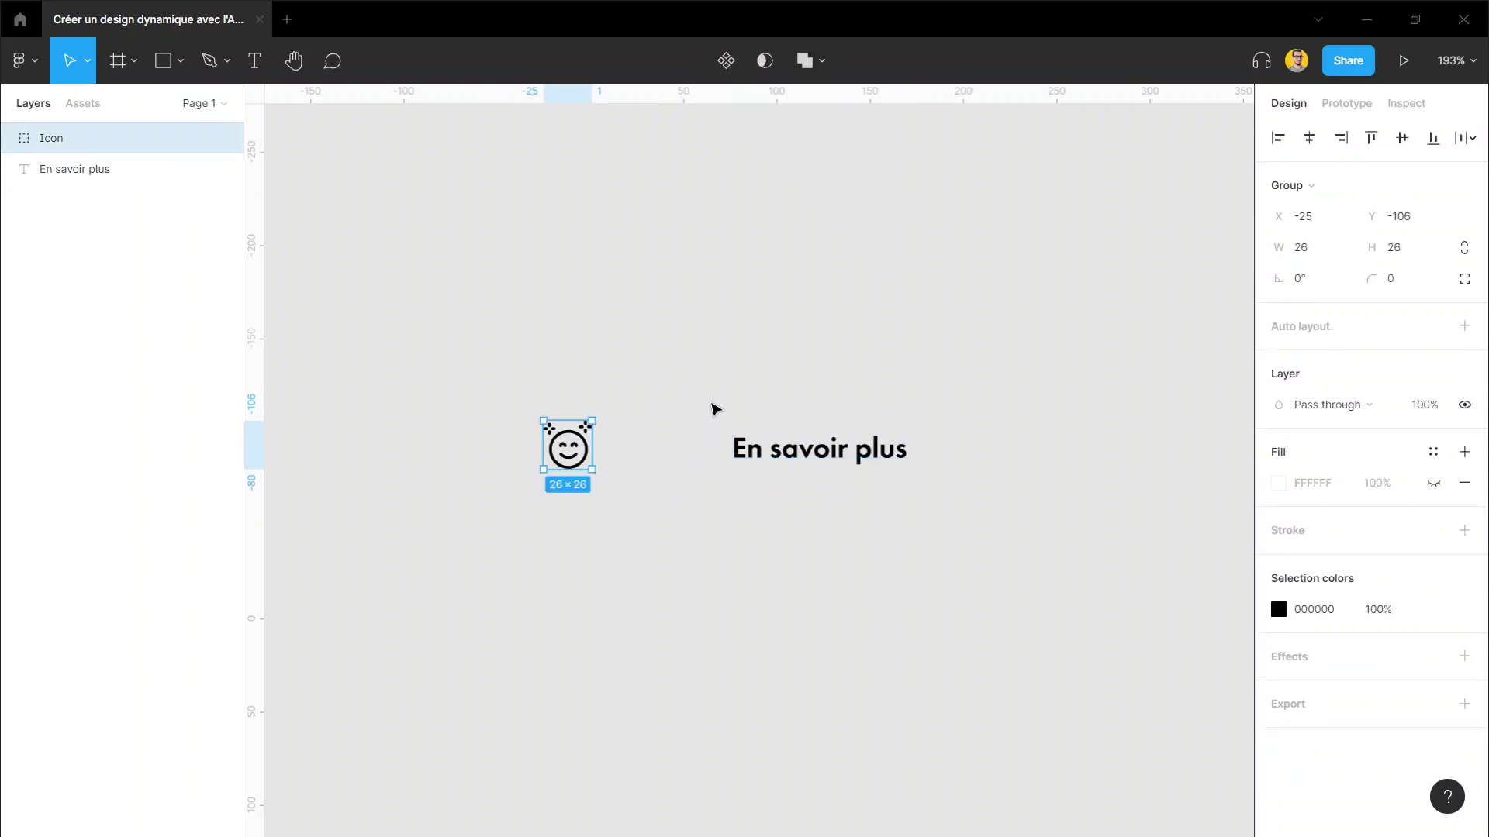
click(648, 399)
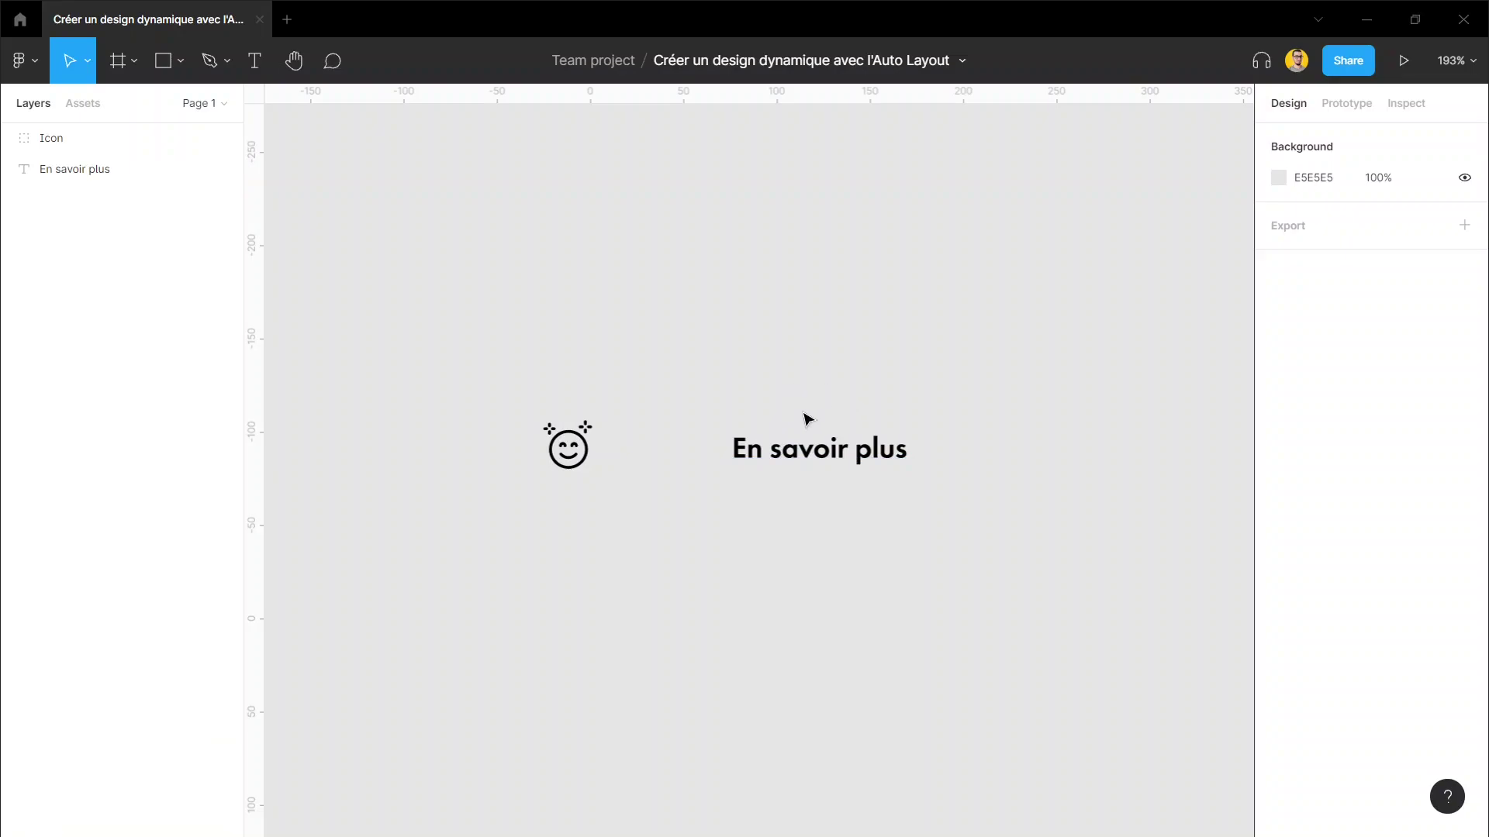
click(785, 453)
click(534, 405)
Step: Add auto layout to the smiley icon and the "En savoir plus" text together, and expand the new frame's layers
drag(505, 383, 968, 527)
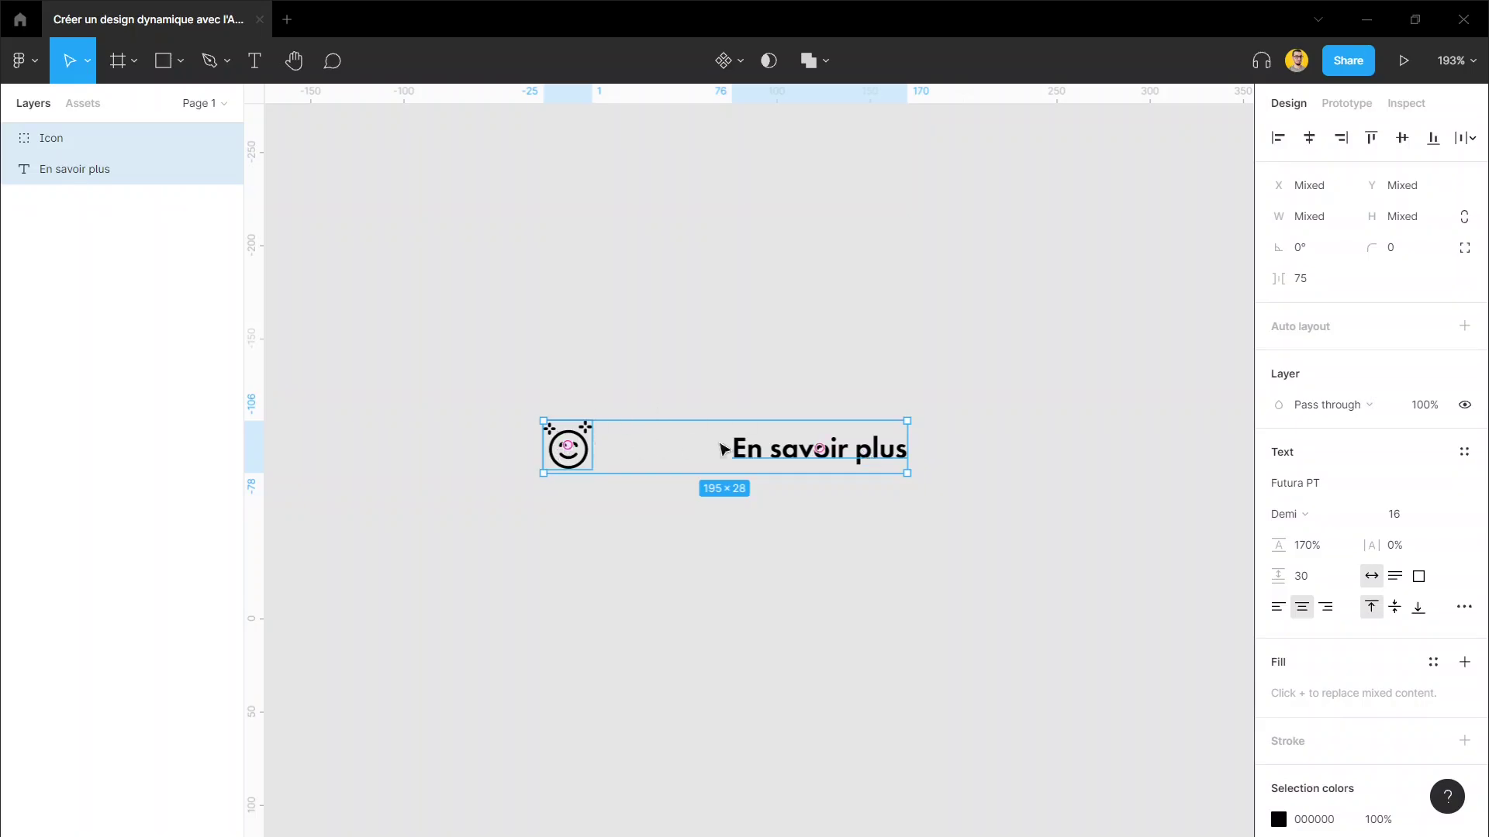
right_click(749, 452)
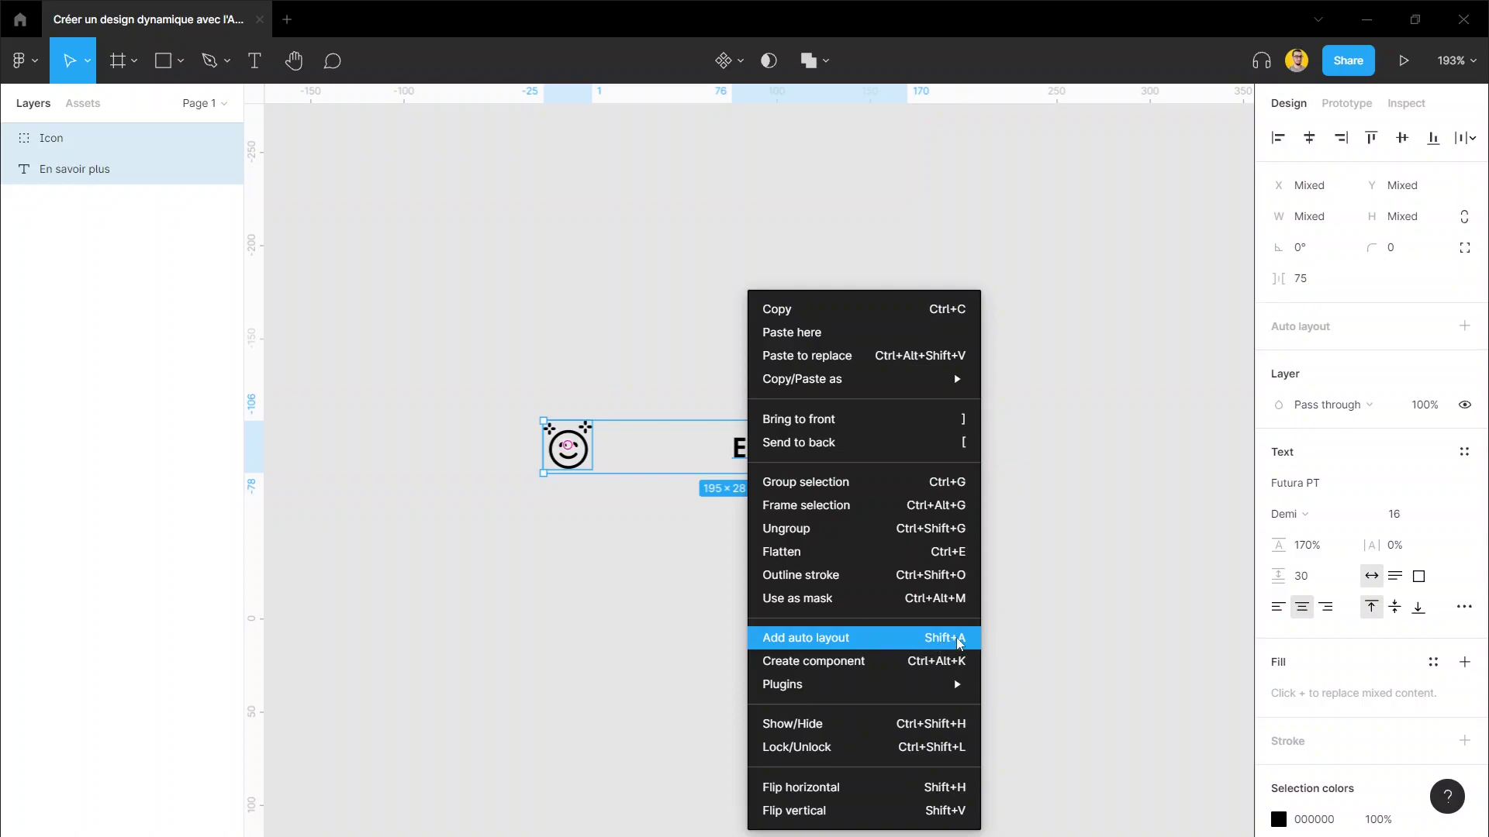
click(909, 643)
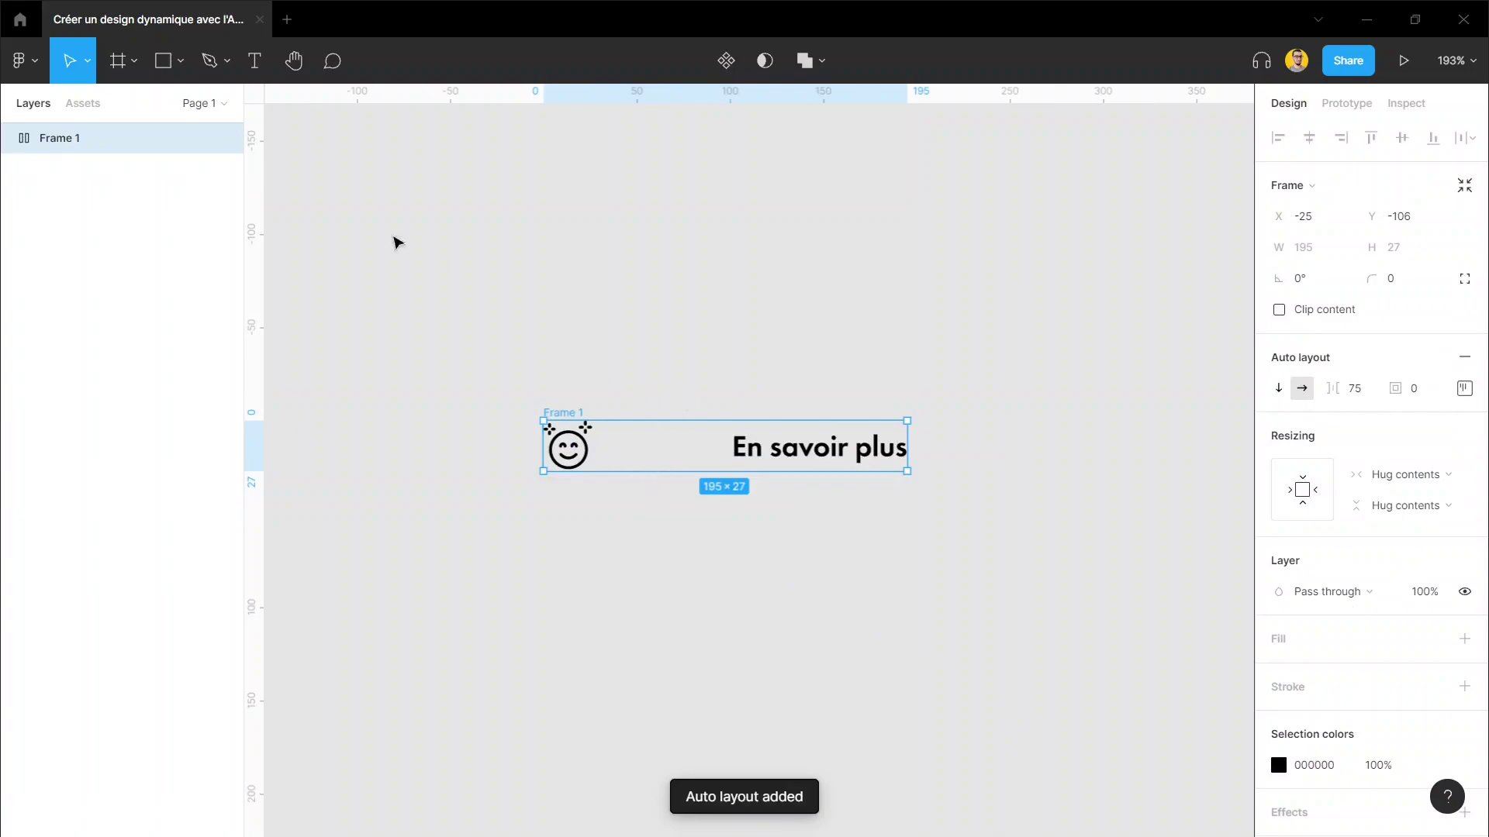
click(9, 138)
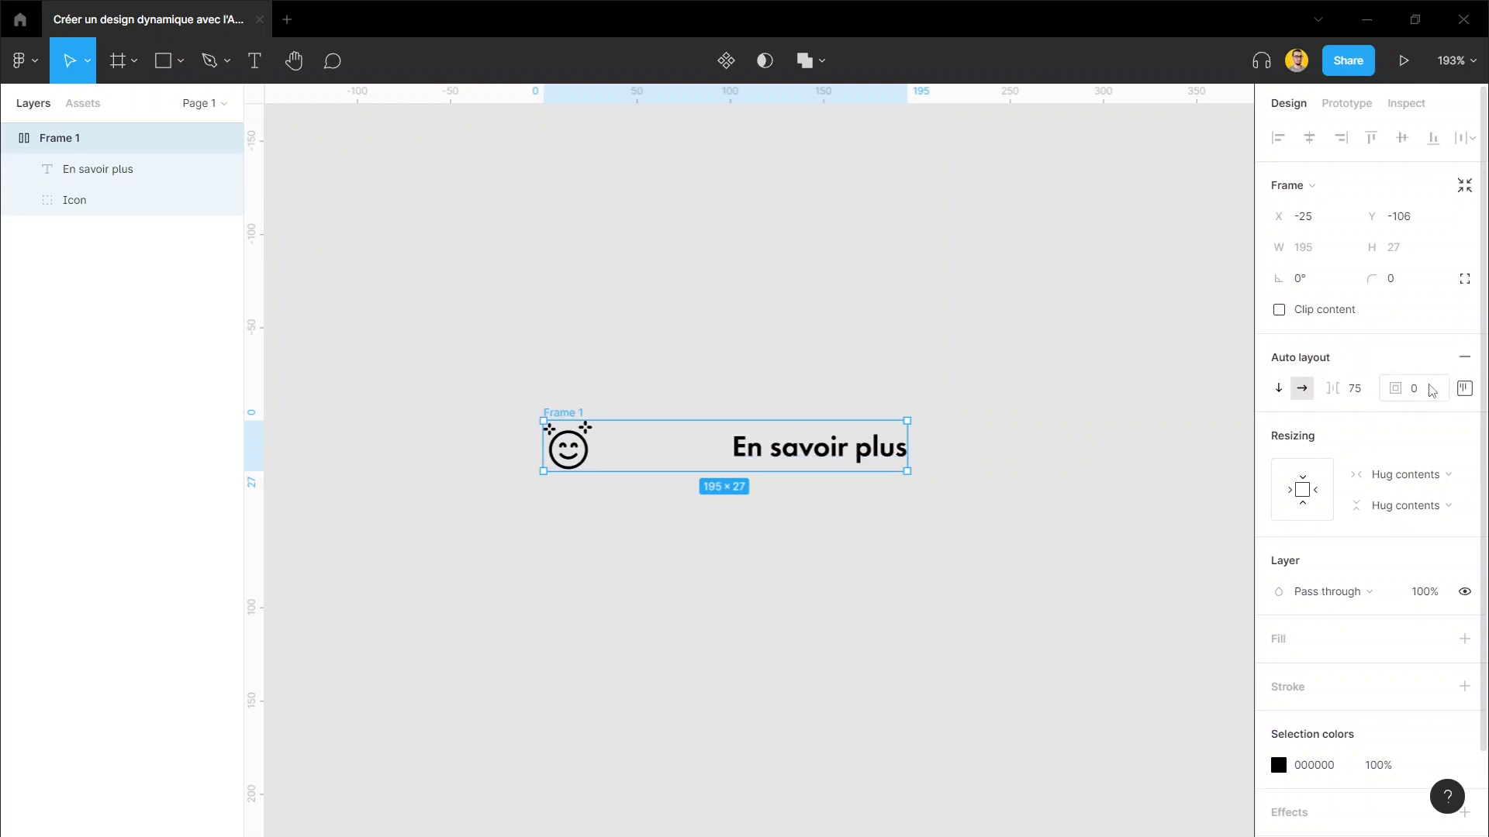
Step: Try the vertical direction on the frame's auto layout and return it to horizontal
click(1278, 390)
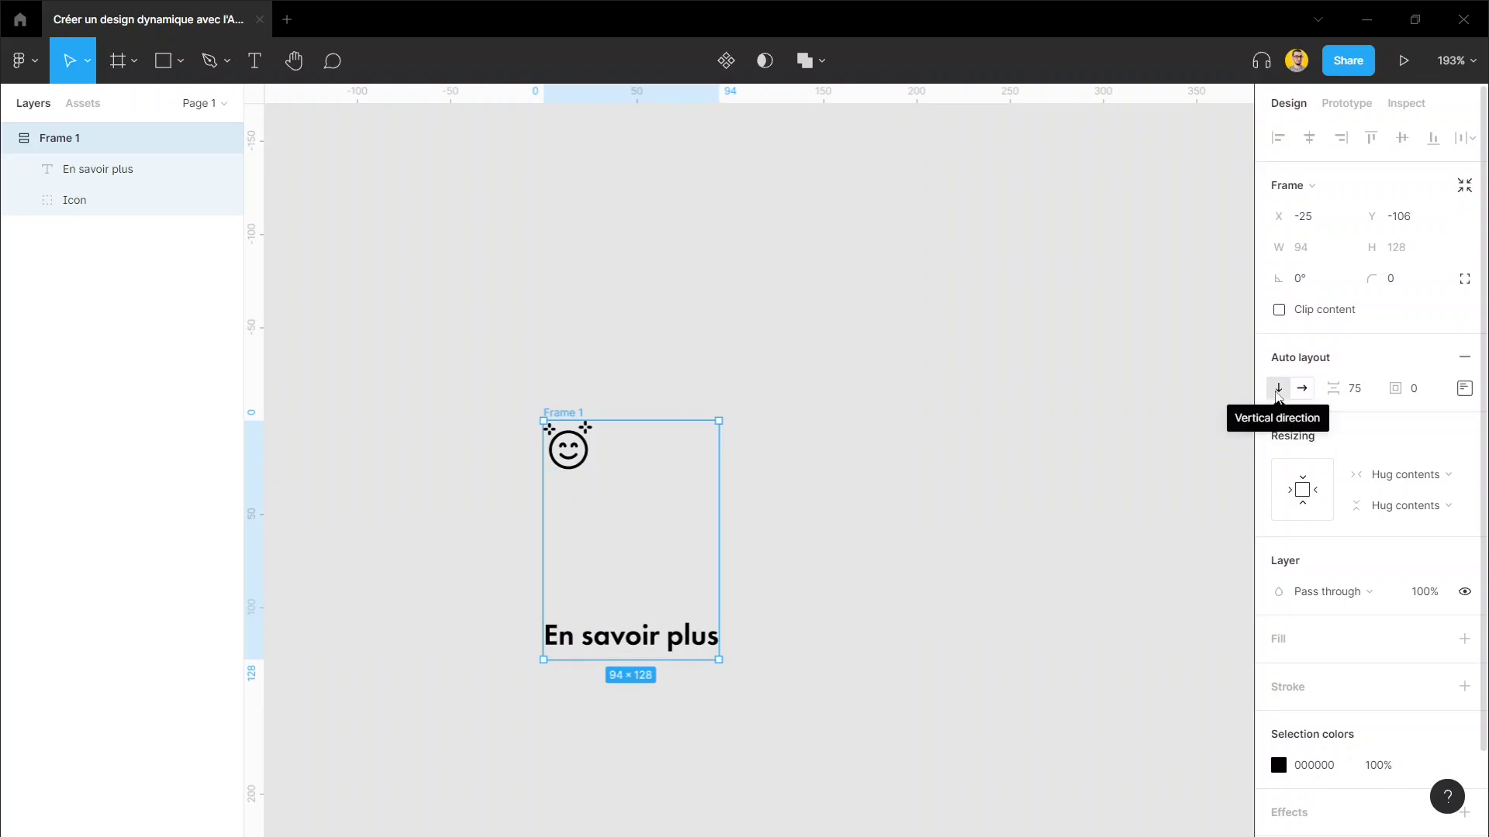
click(1303, 390)
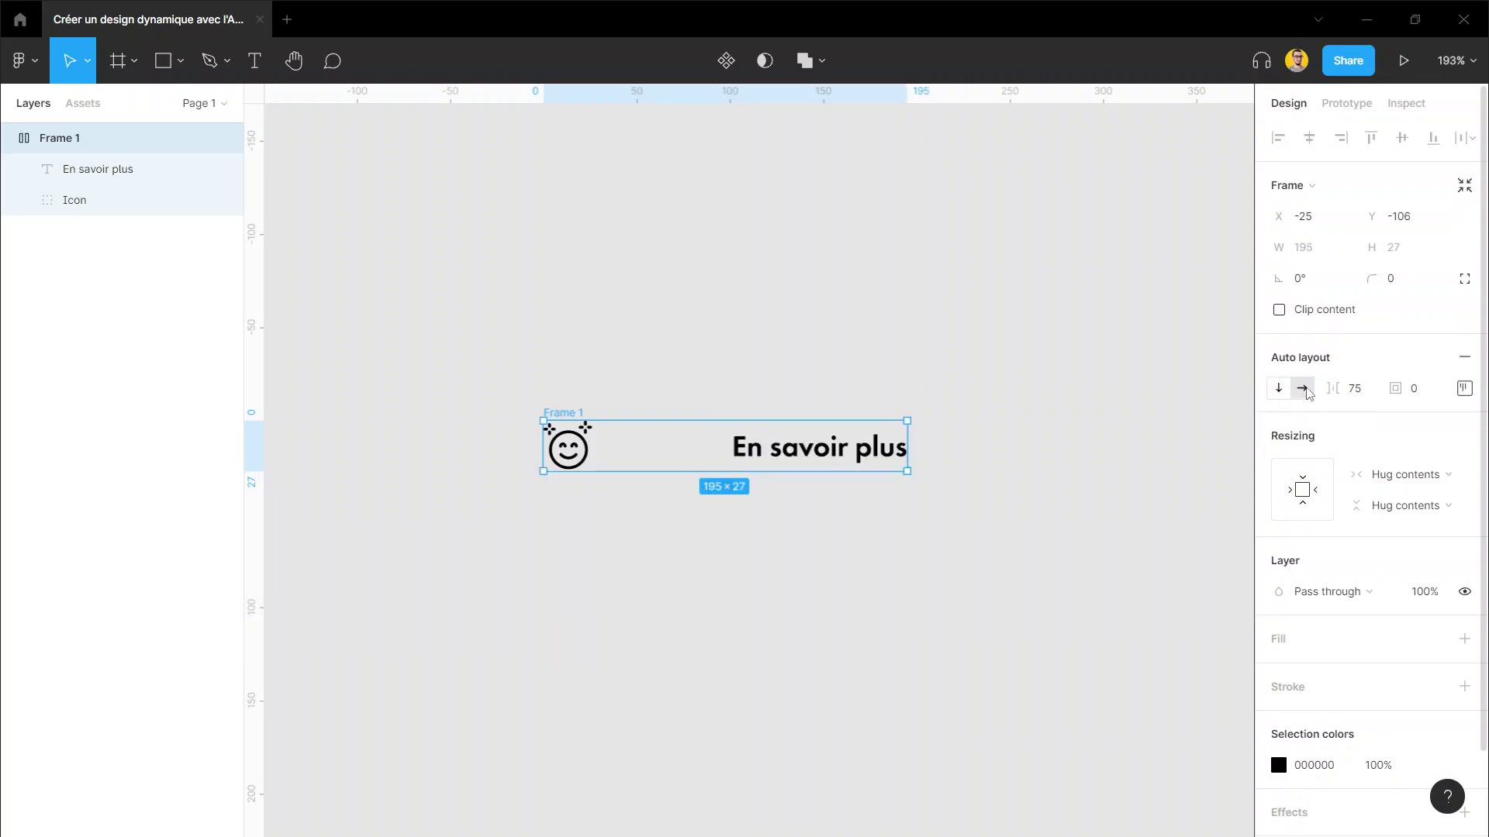
Step: Set the auto layout spacing between the icon and the text to 15
drag(1333, 388, 1458, 404)
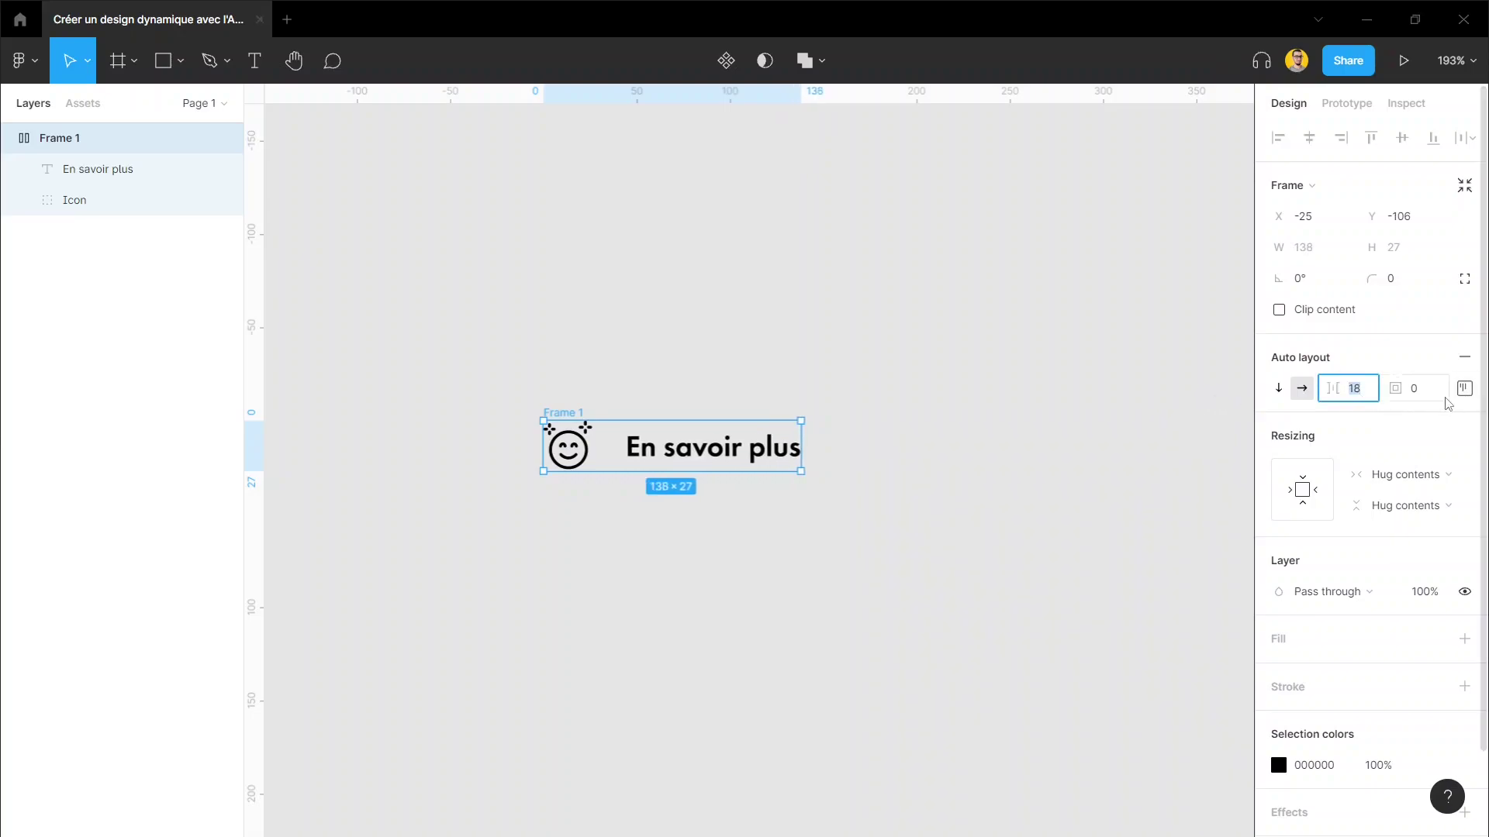
text(20)
key(Return)
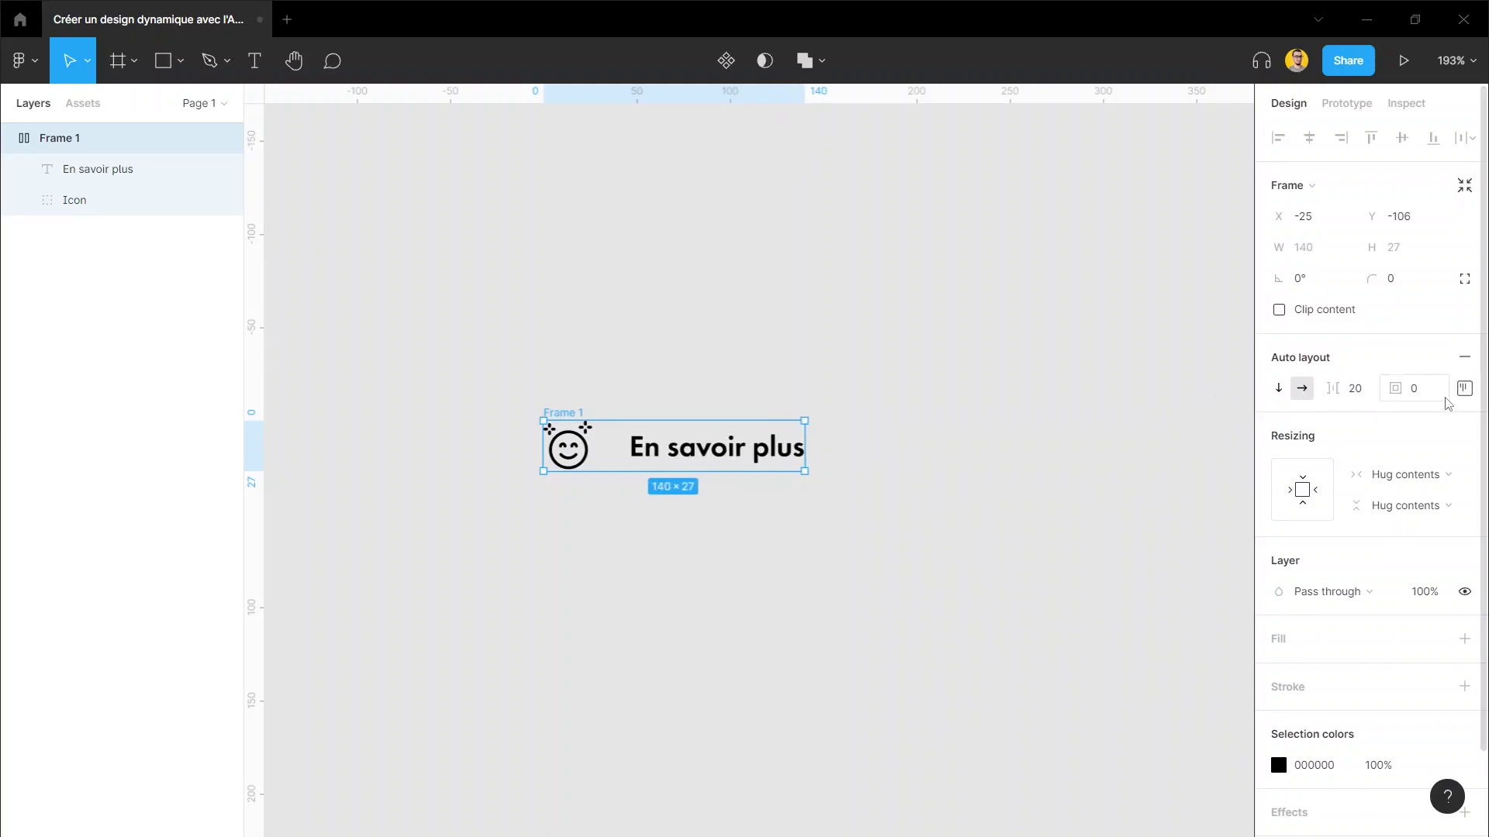
click(1354, 390)
text(15)
key(Return)
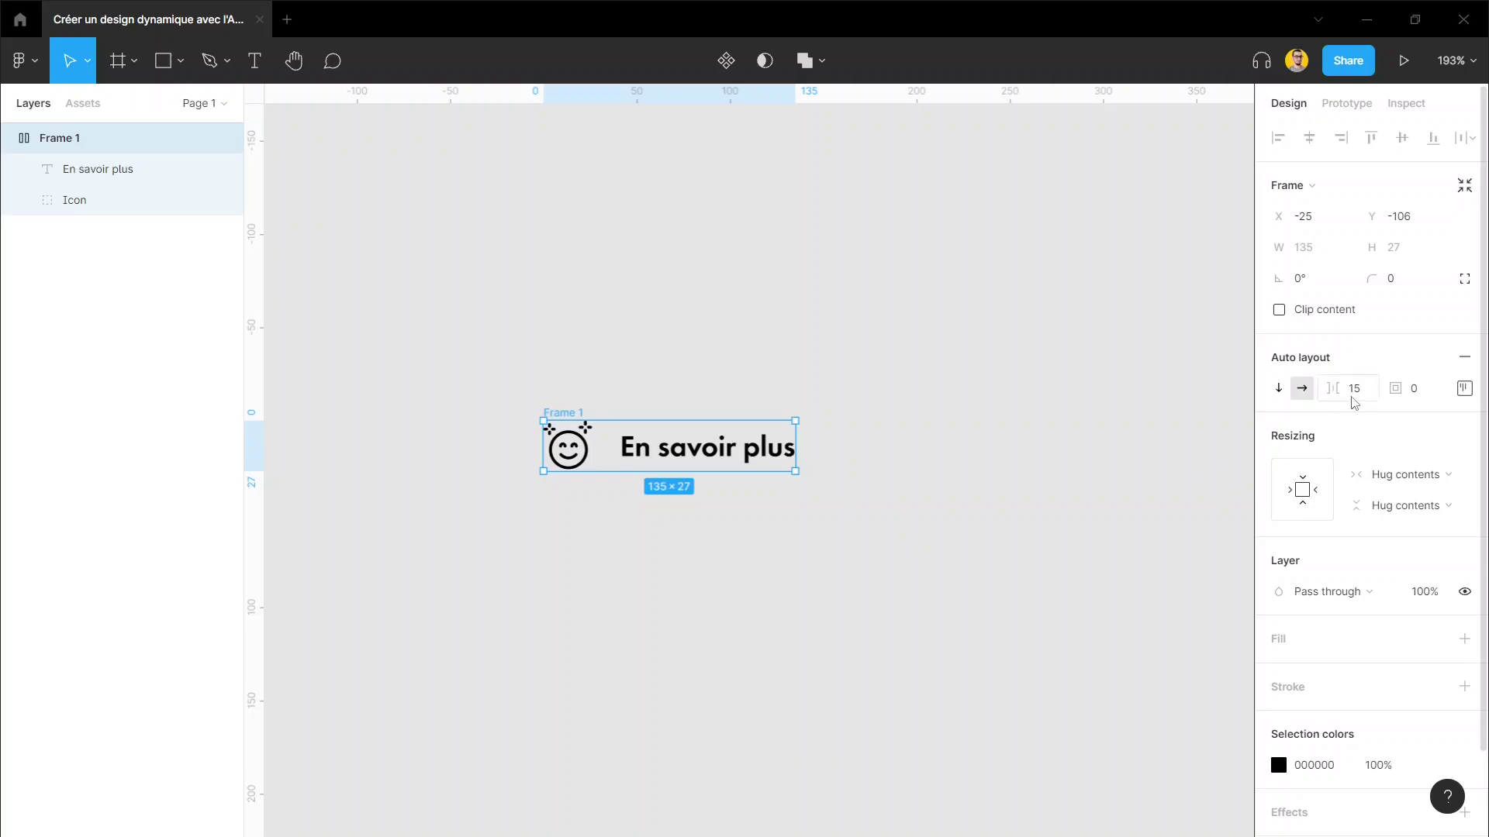
Step: Set the frame's padding to 15 on the sides and 10 at top and bottom, and centre its contents
drag(1396, 388, 1427, 397)
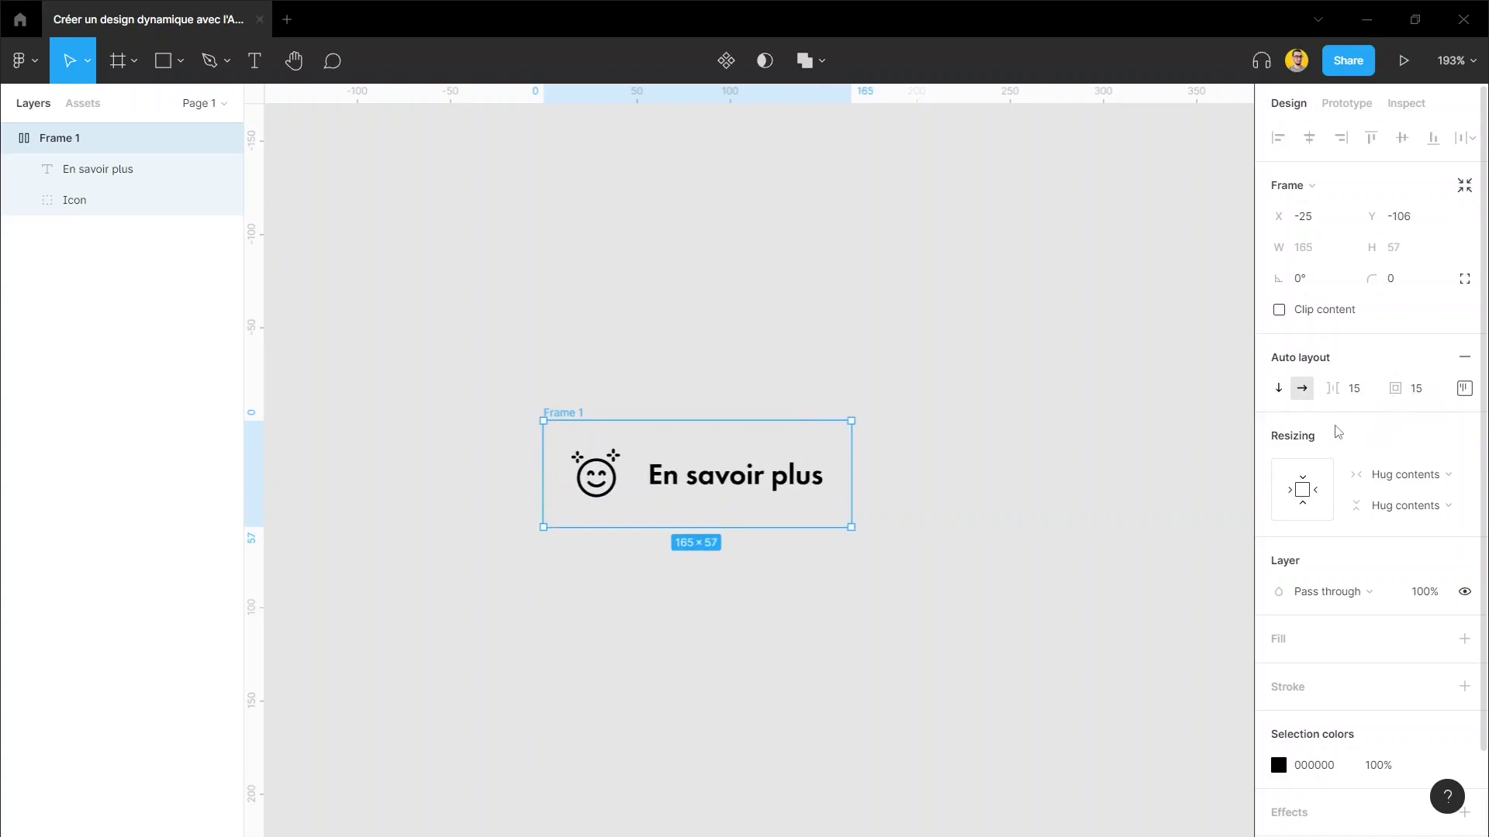
click(1465, 389)
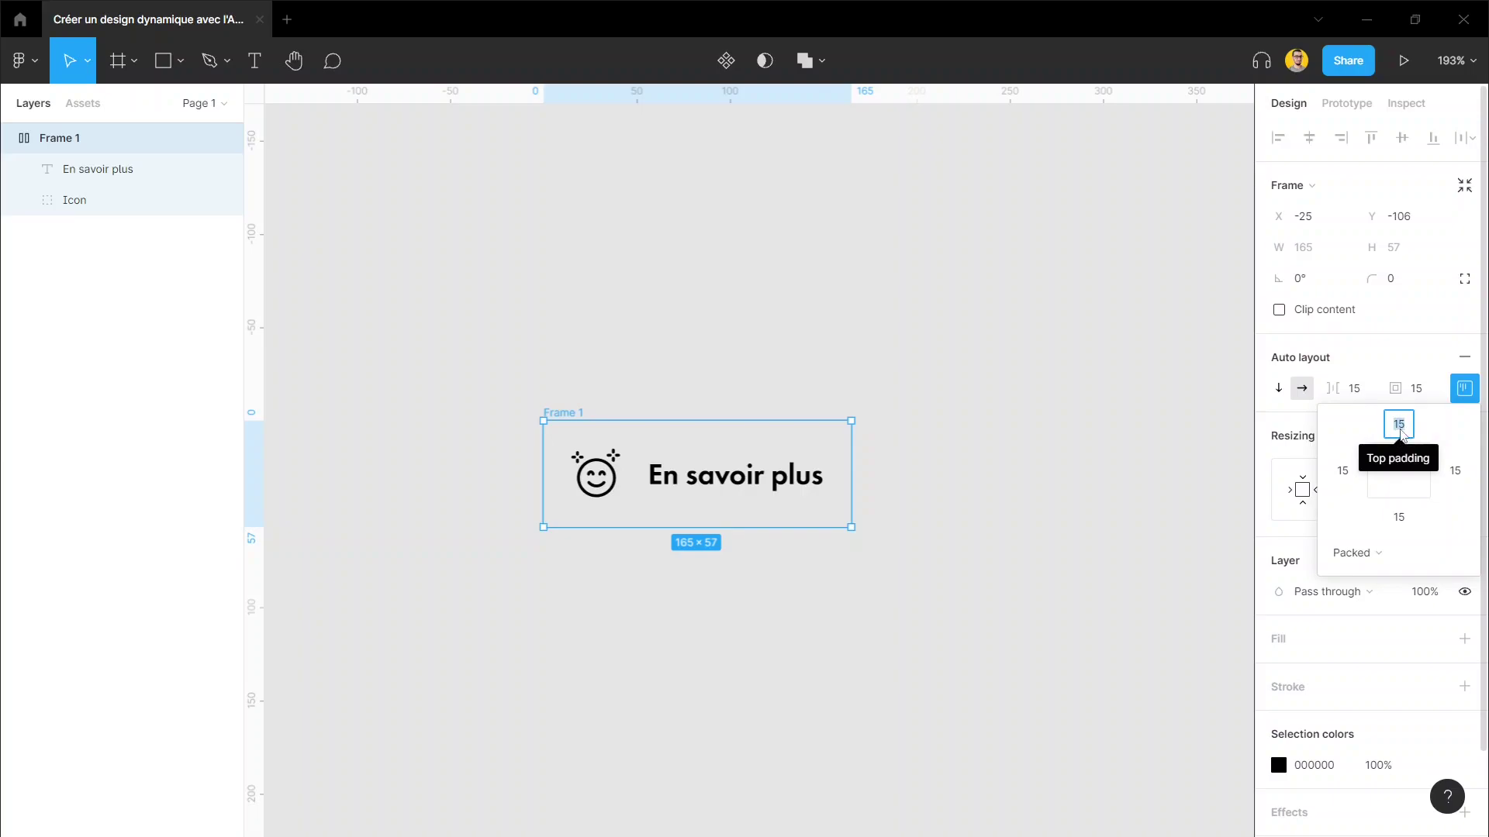
text(1)
key(Return)
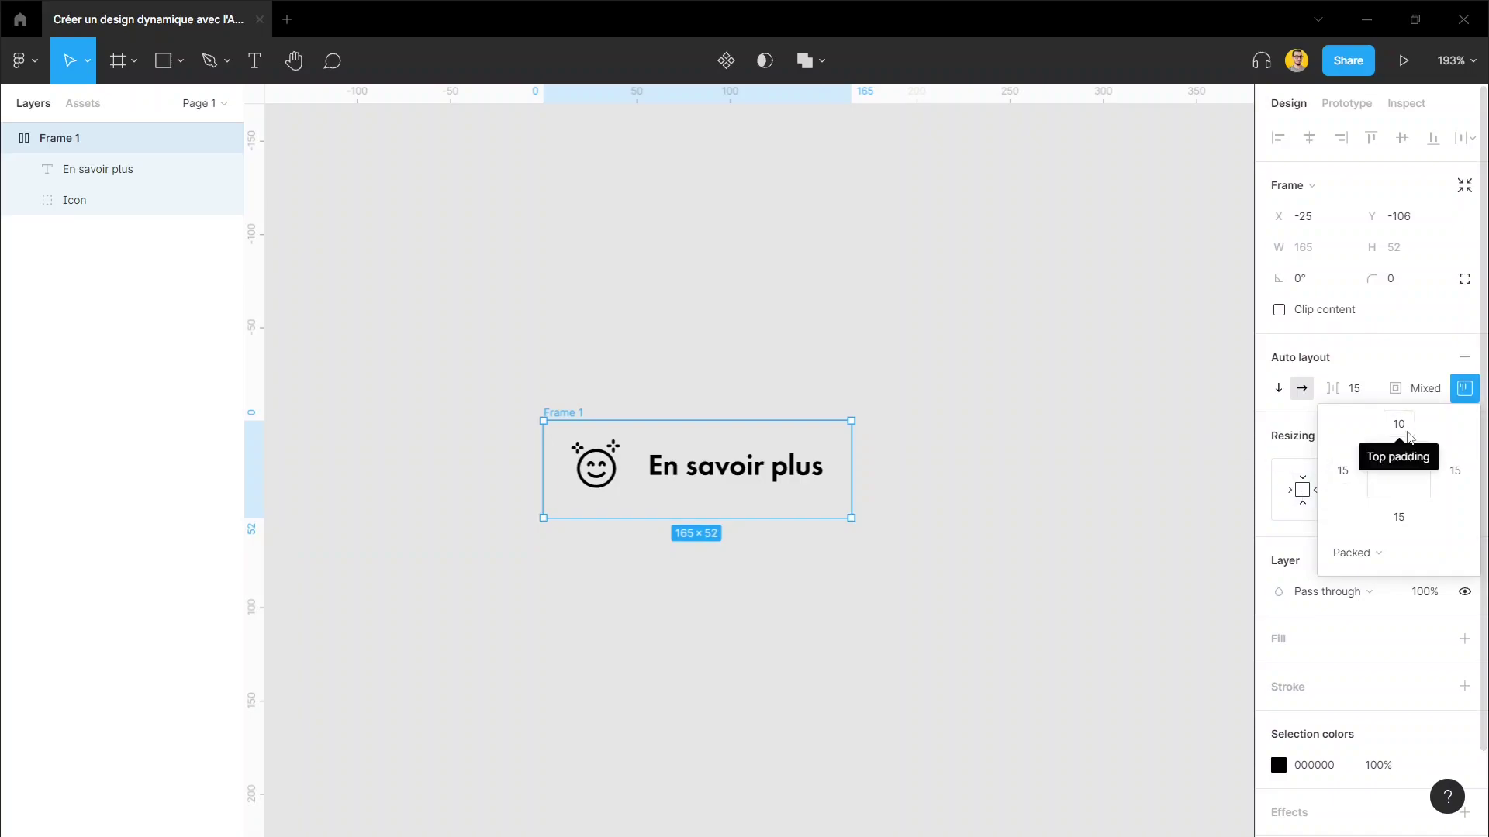
click(1402, 518)
text(10)
key(Return)
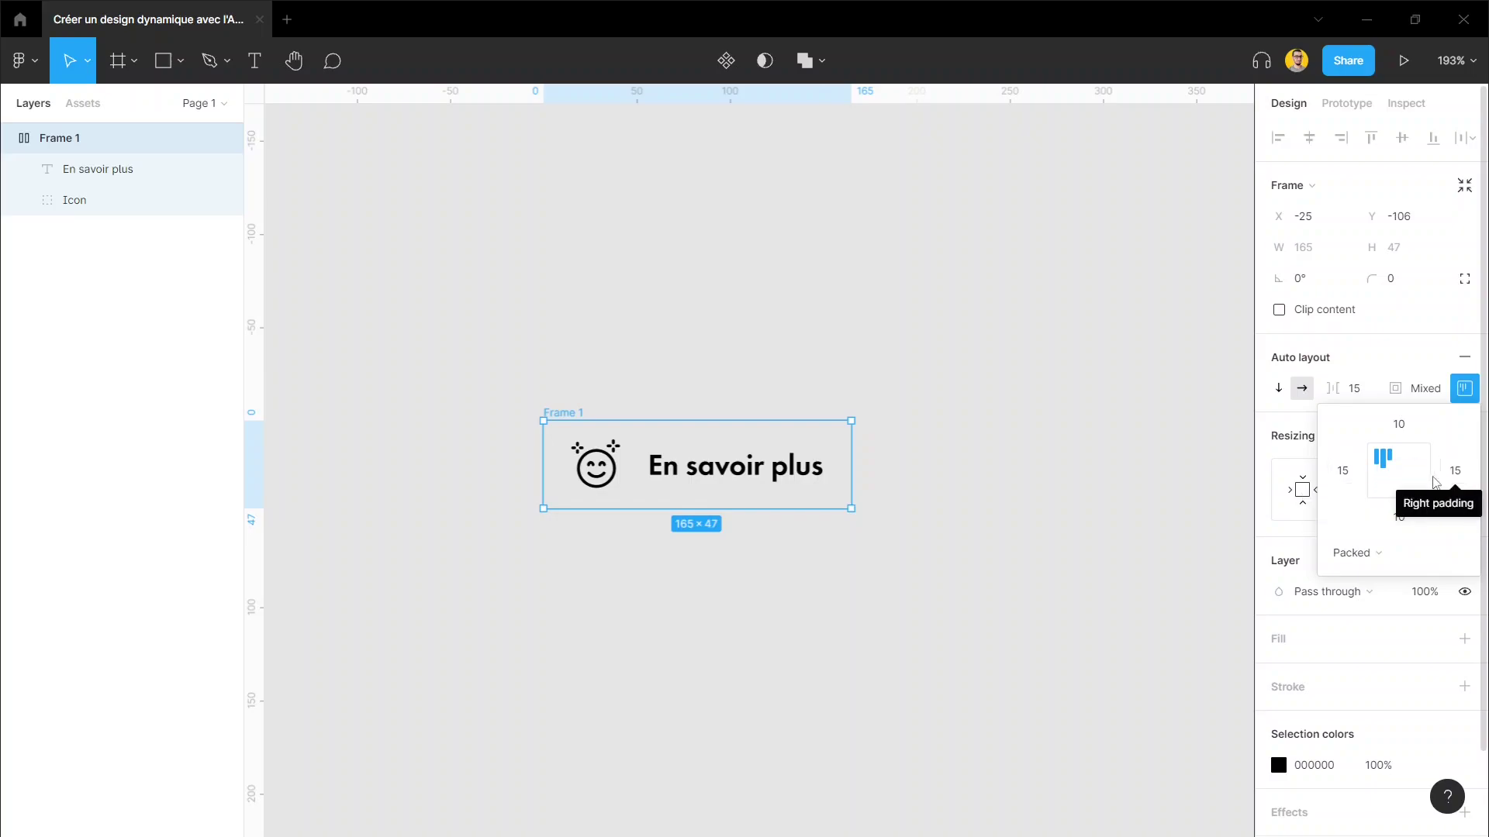
click(1402, 477)
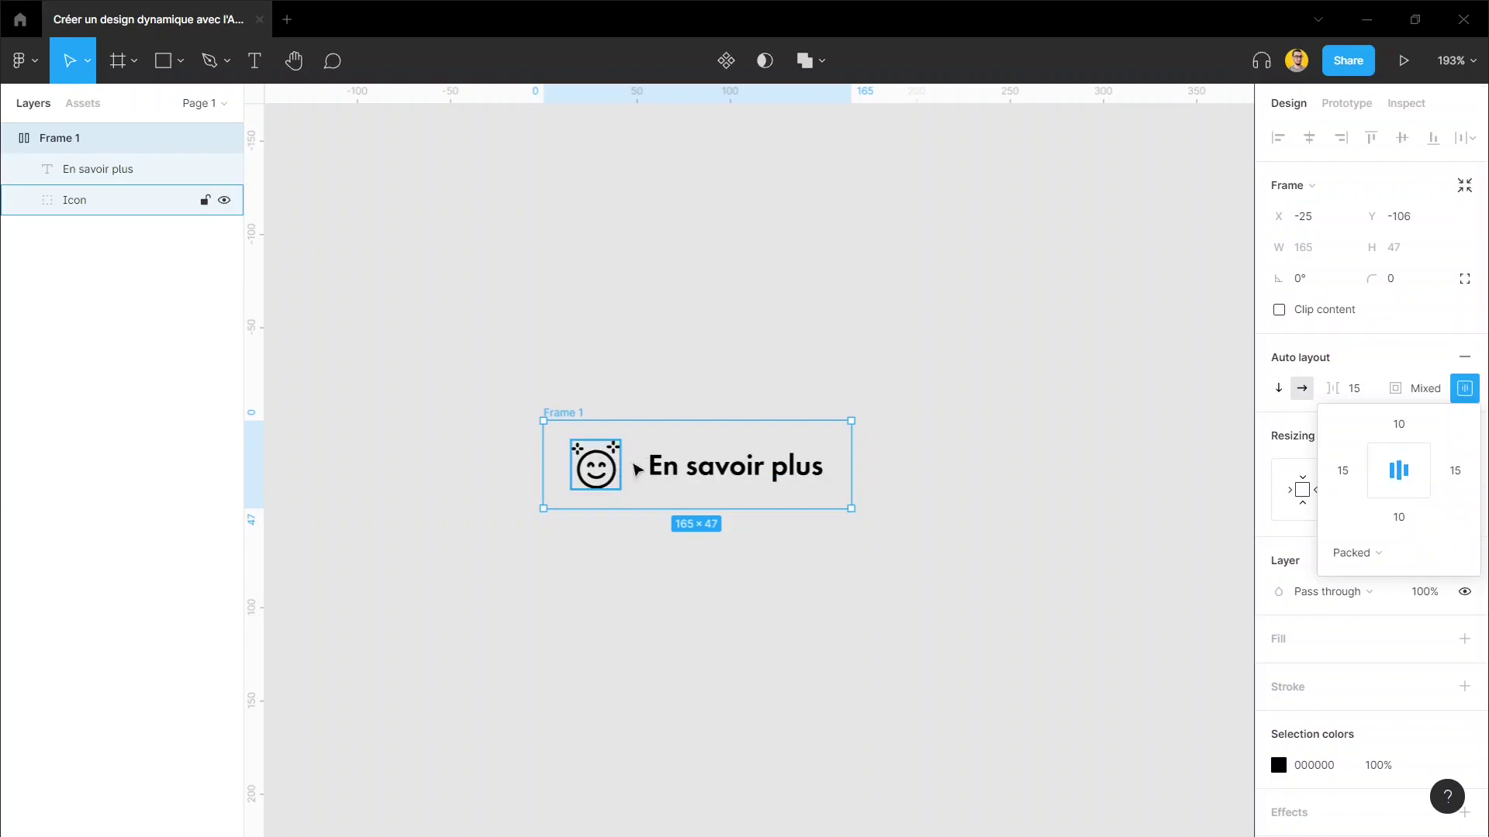
click(652, 465)
click(618, 466)
click(656, 465)
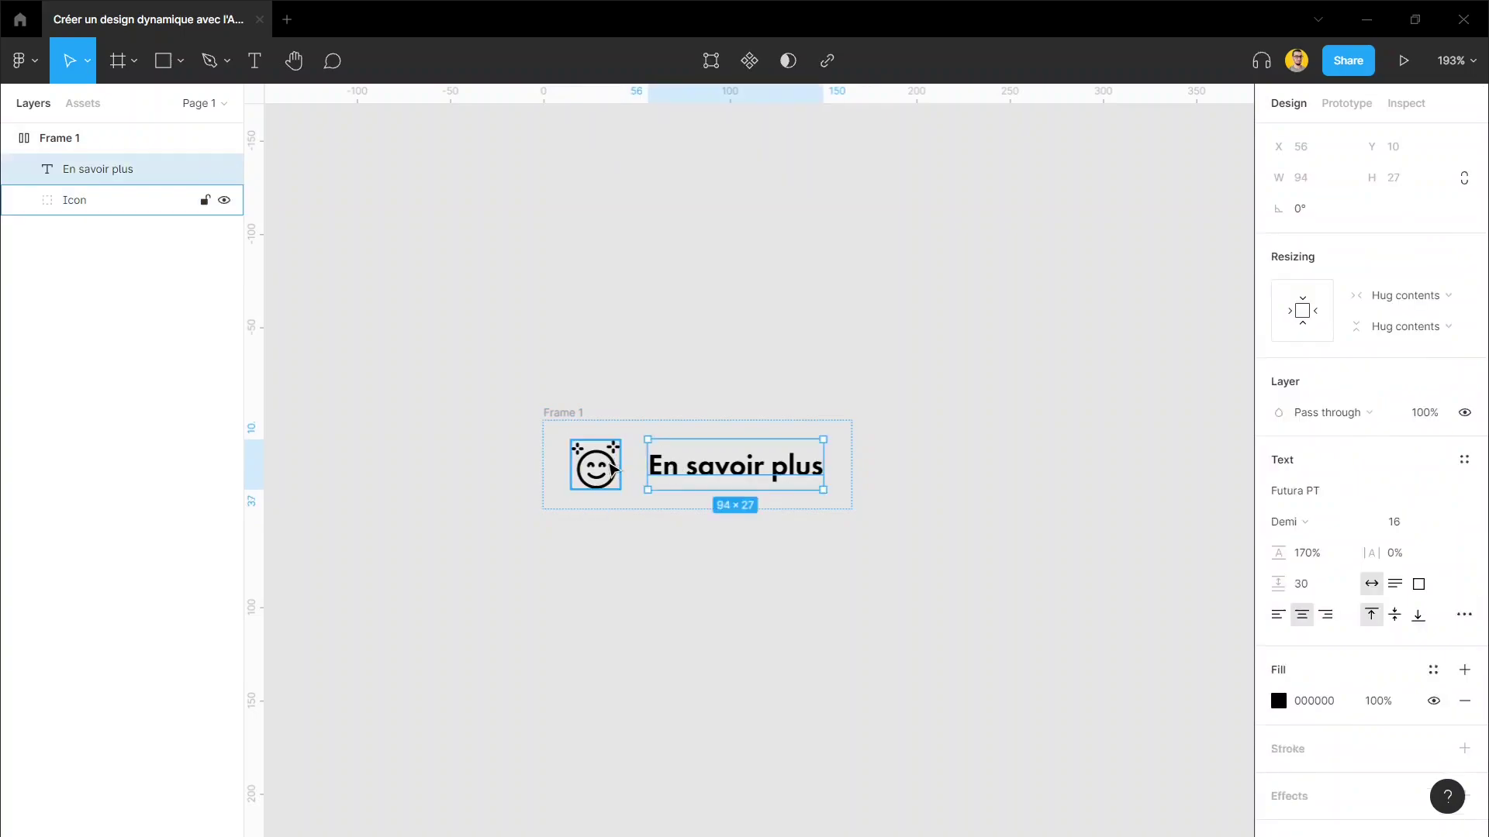
click(612, 466)
click(663, 469)
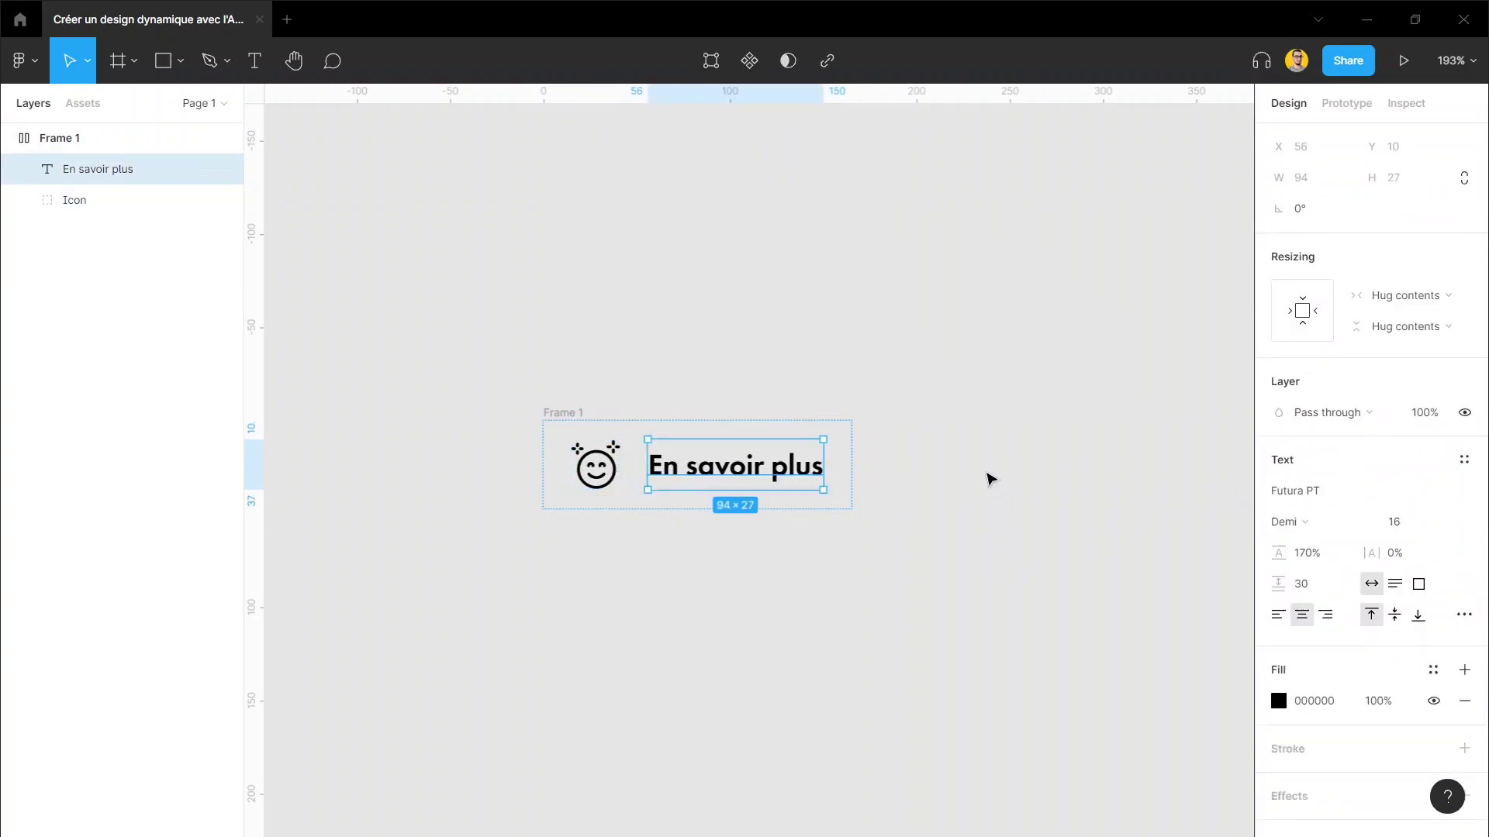
click(975, 463)
Step: Add a fill to the auto layout frame and set its colour to FAB435
click(565, 411)
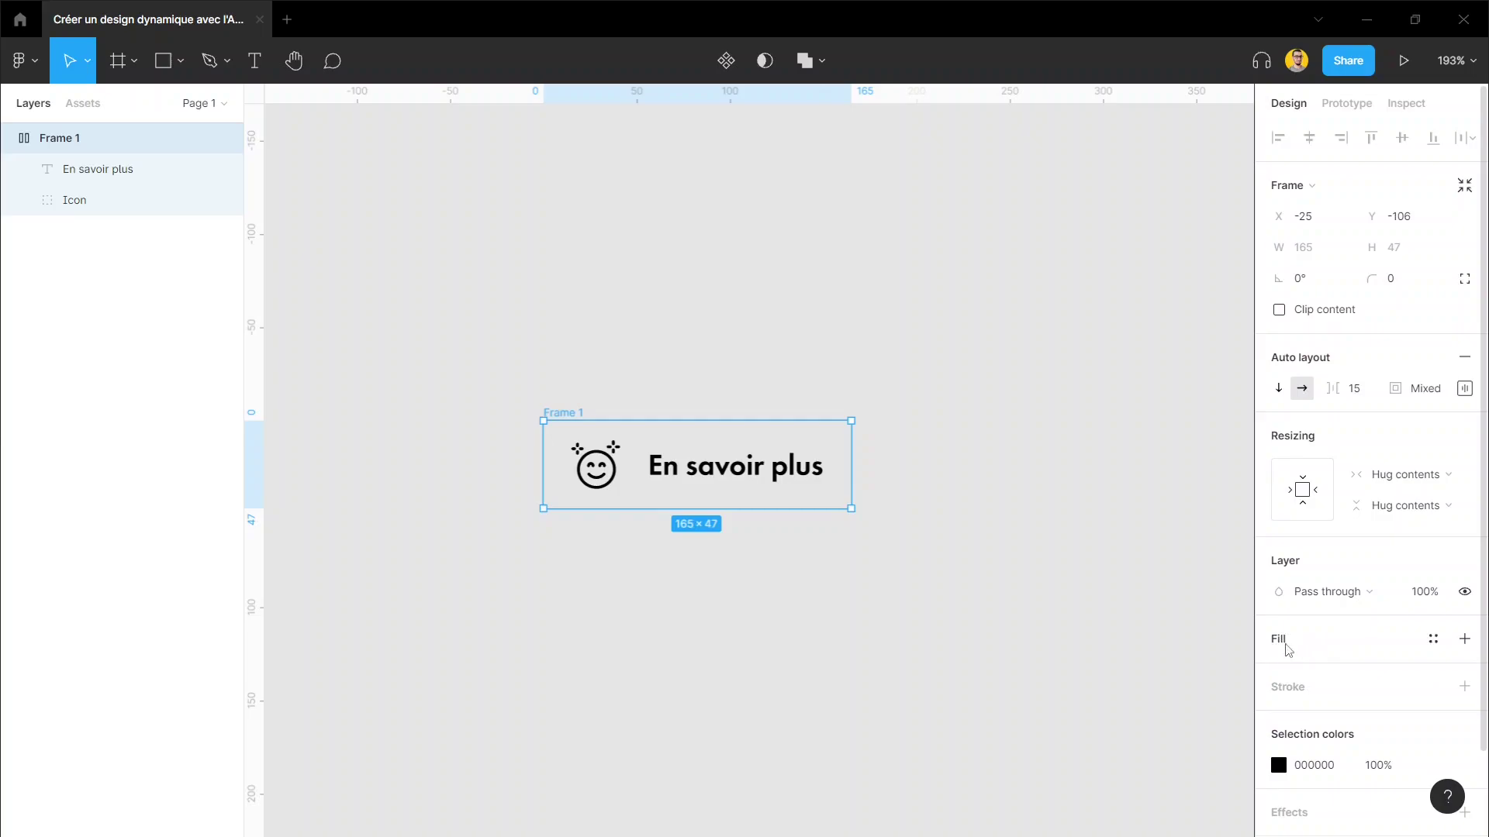
click(1289, 645)
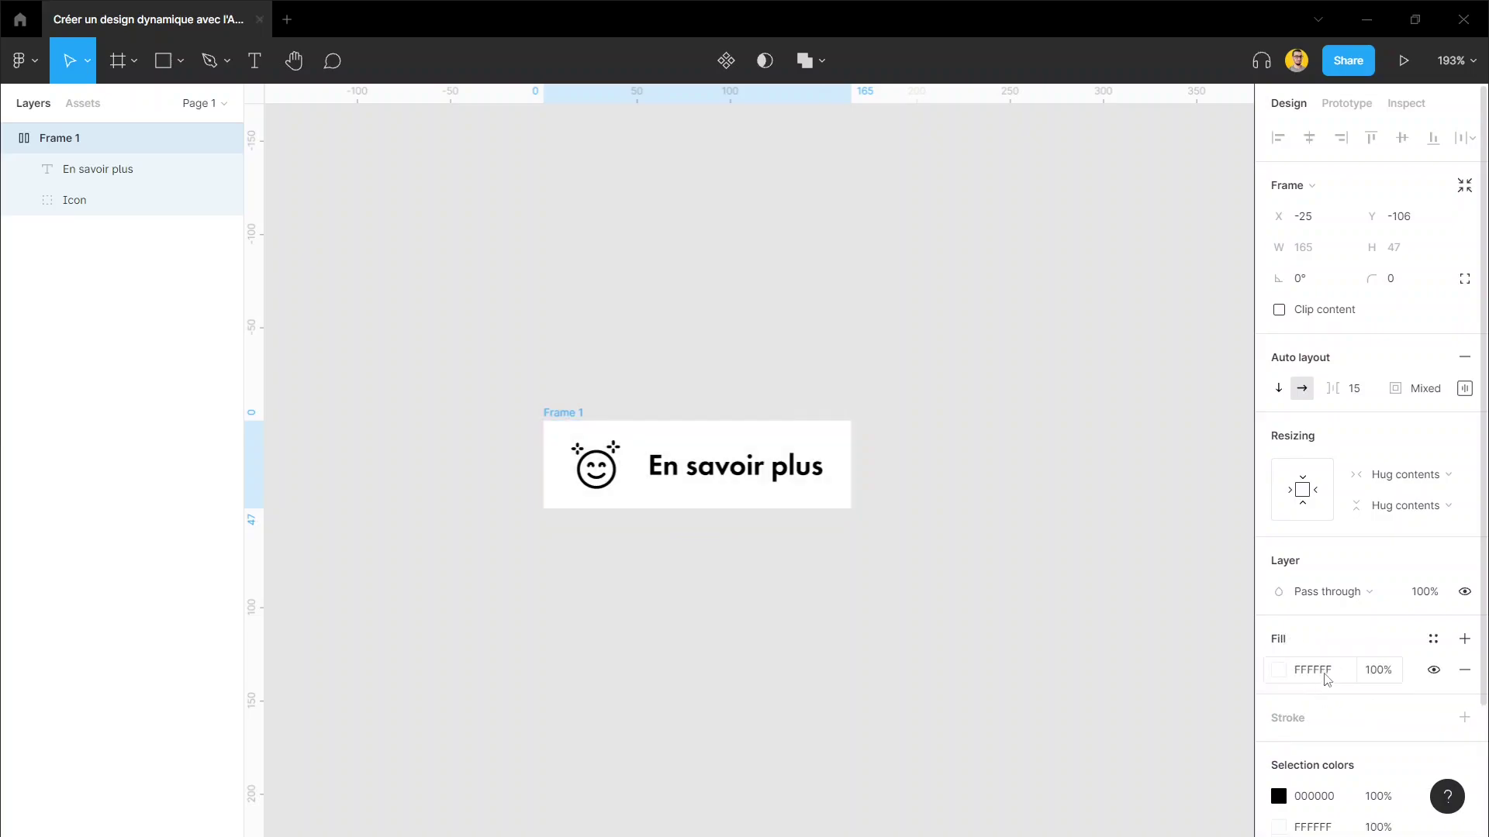
click(1325, 671)
text(FAB435)
key(Return)
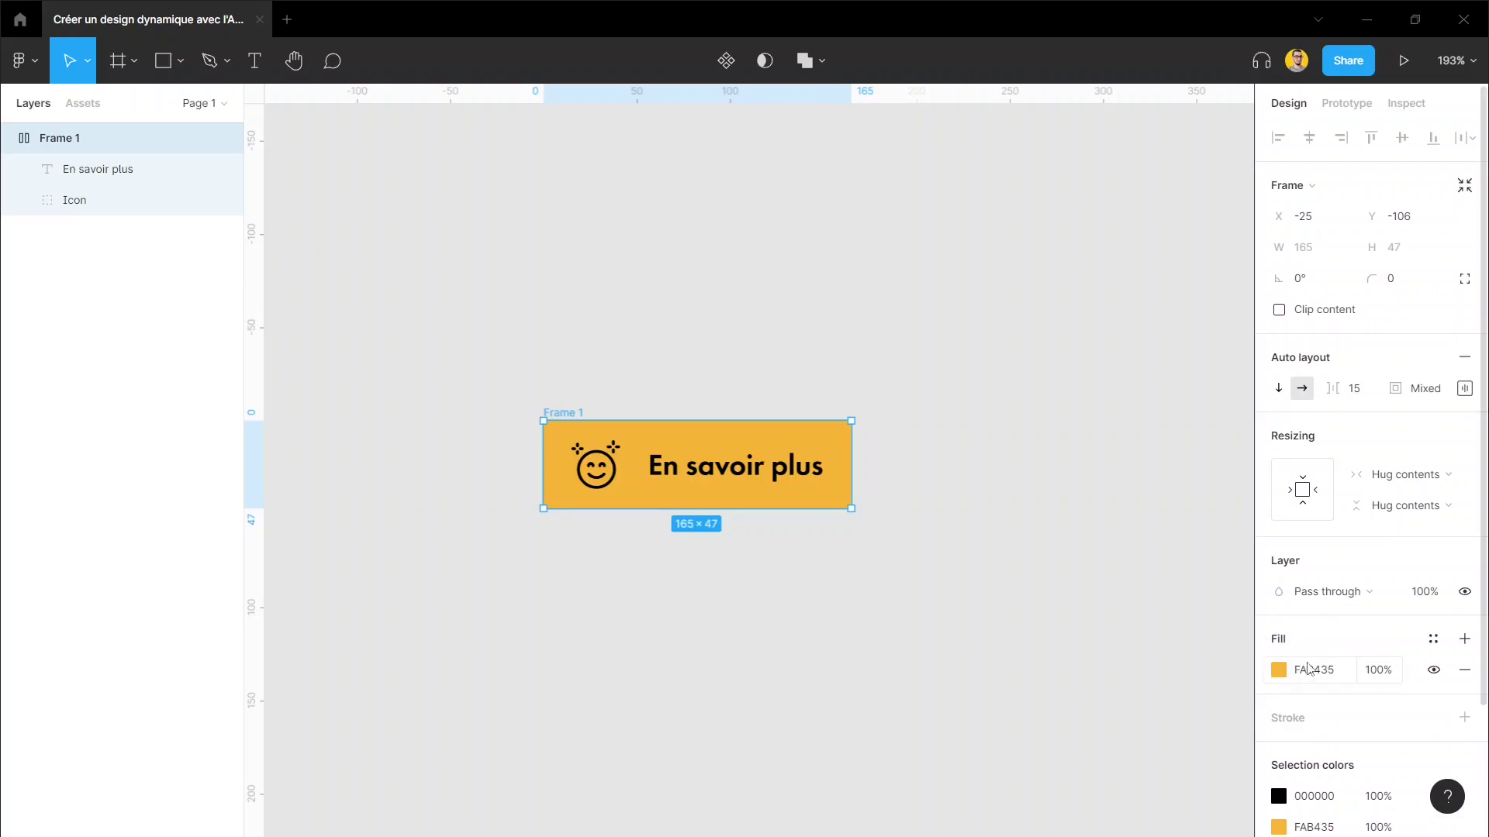
Step: Round the button frame's corners with a radius of 7
click(1401, 279)
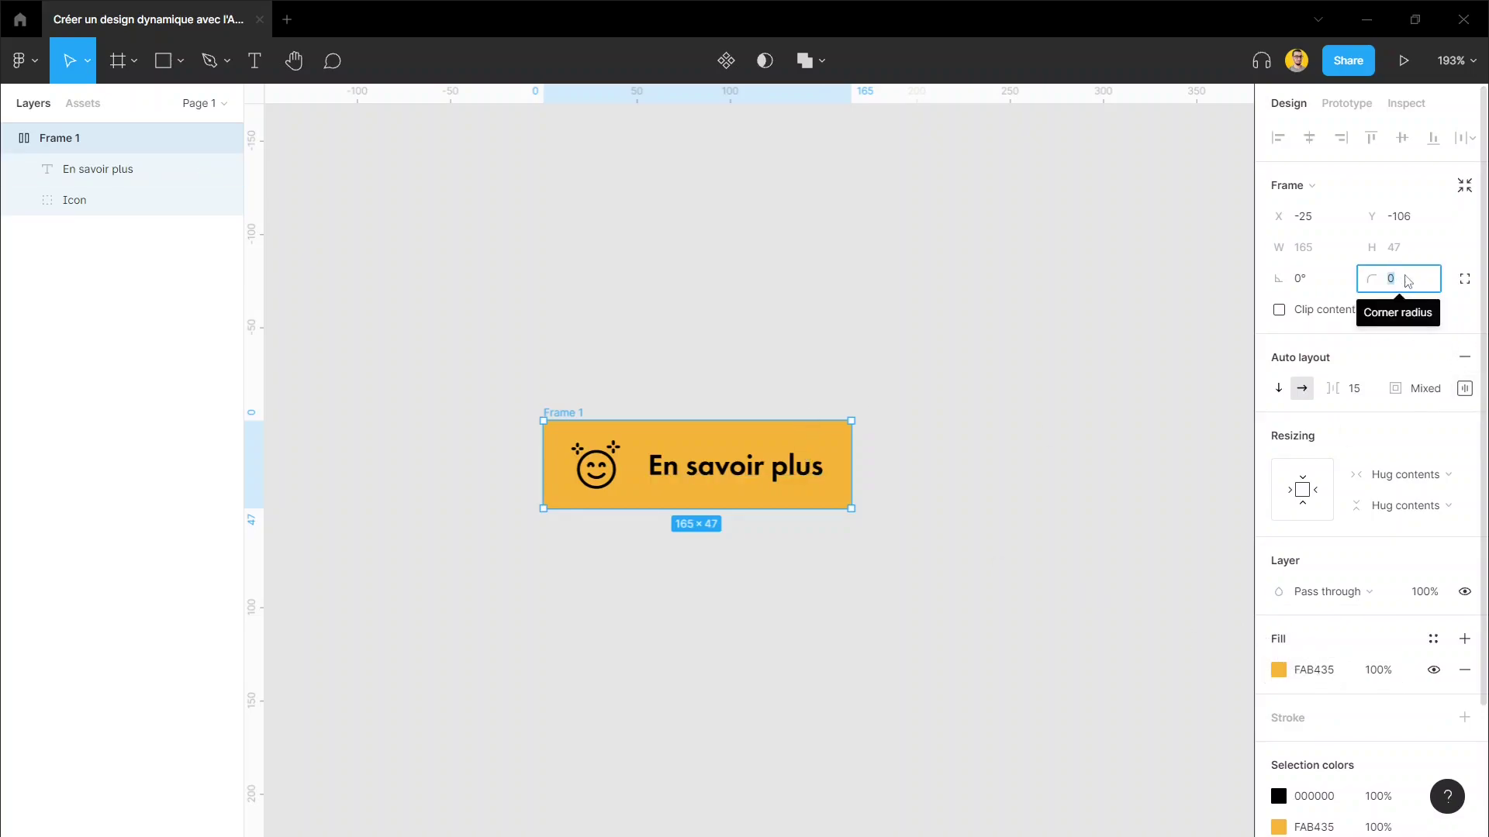
text(7)
key(Return)
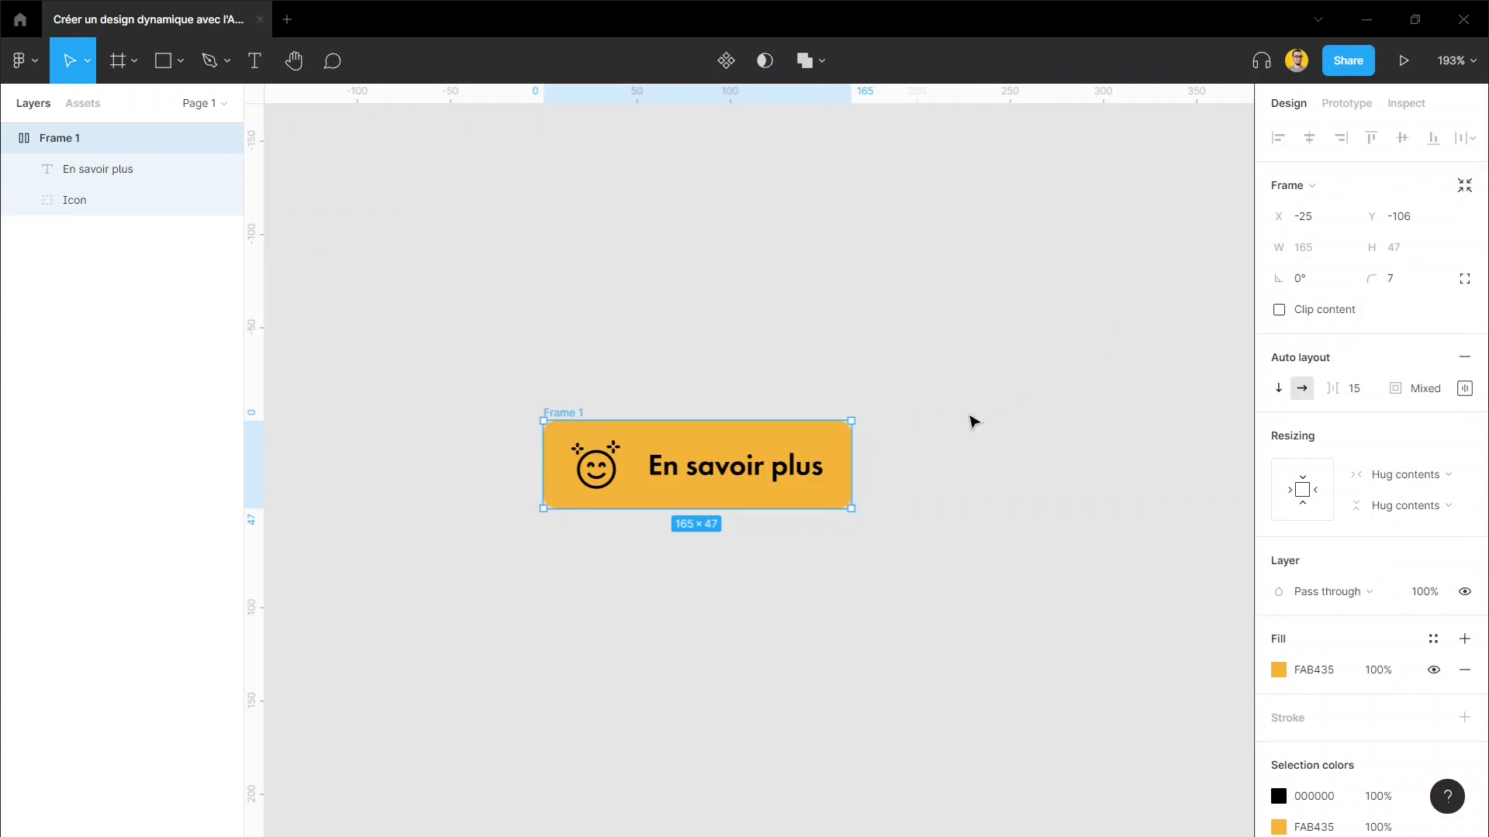
click(975, 425)
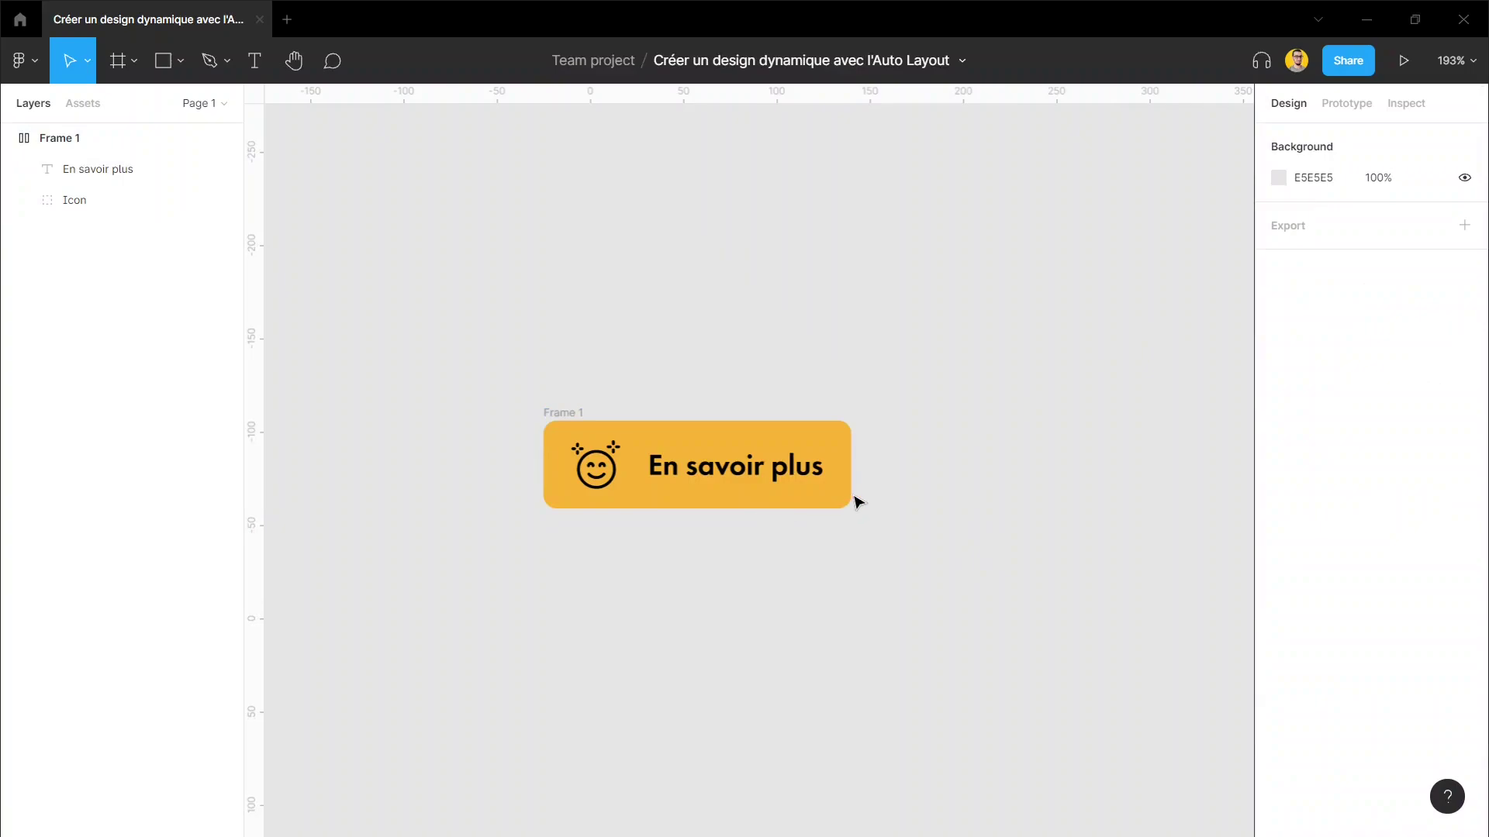
Step: Rename the button frame as "Auto Layout"
click(582, 412)
double_click(563, 412)
text(Auto LAyou)
key(Return)
click(587, 420)
click(612, 412)
double_click(584, 414)
click(583, 414)
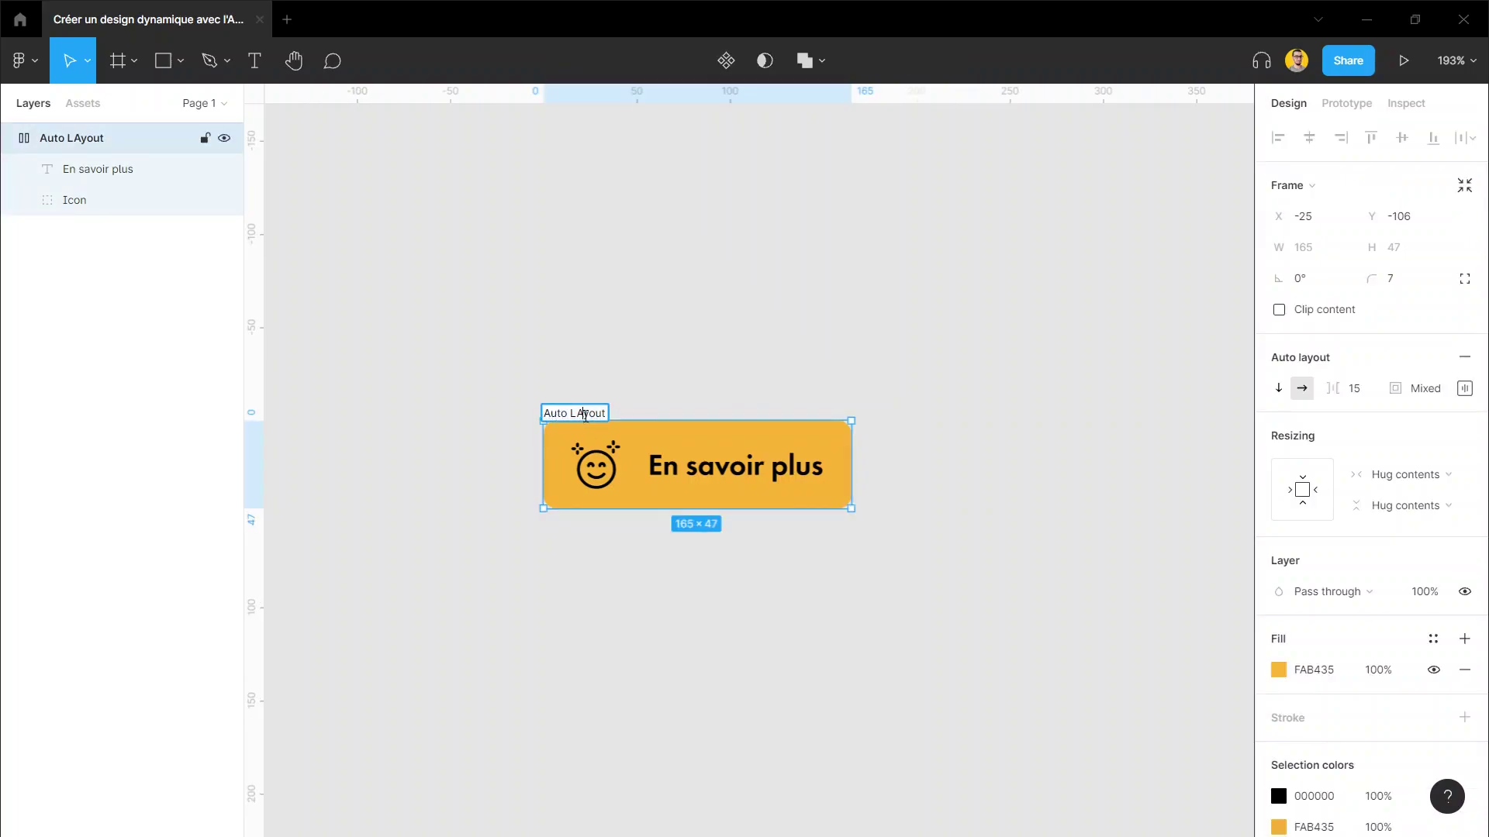
key(BackSpace)
text(a)
click(661, 366)
Step: Try stacking the button's icon and text vertically with an item spacing of 5
click(589, 411)
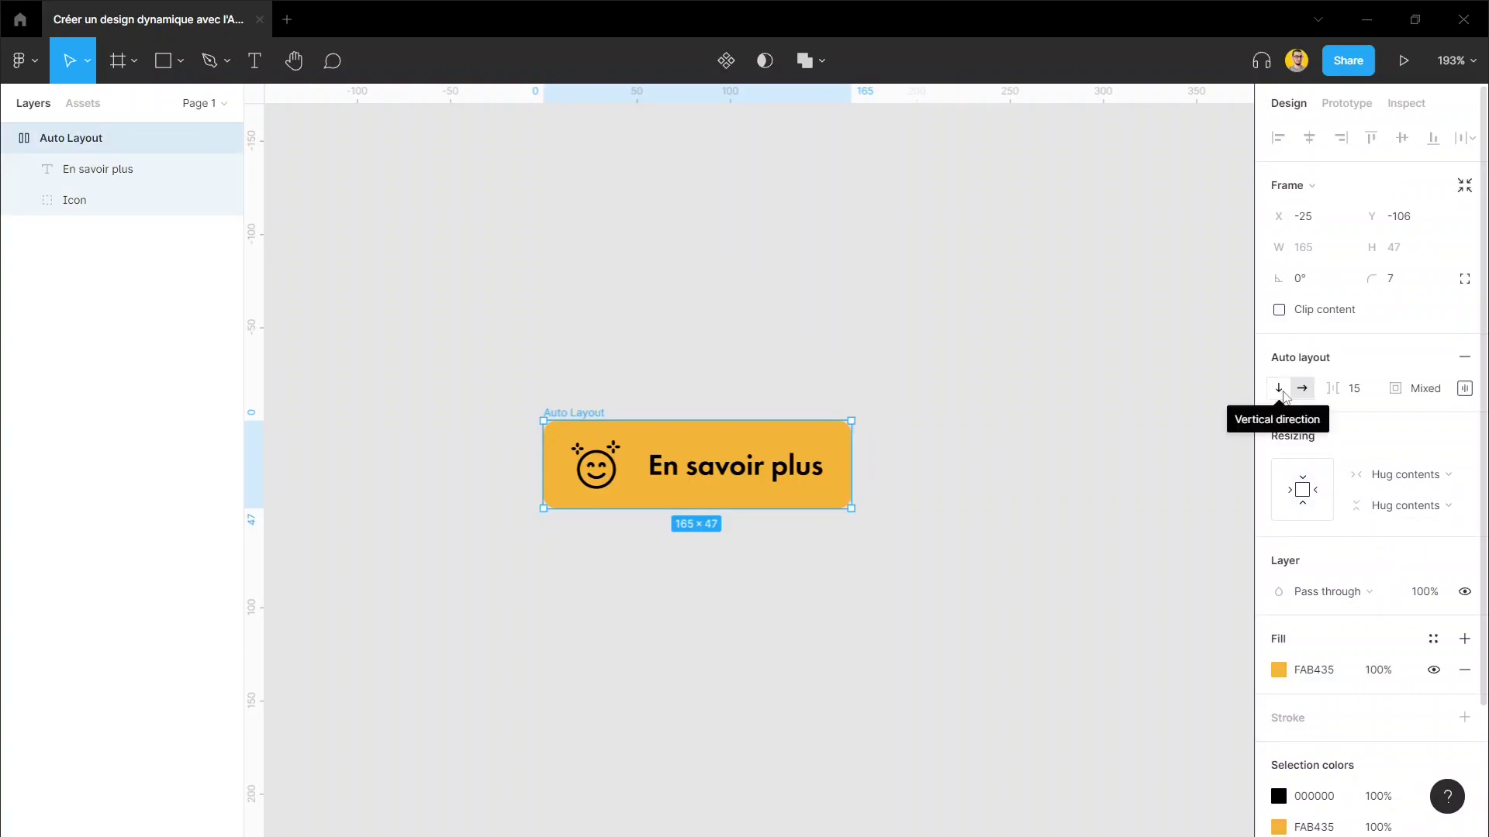
click(1284, 396)
mouse_move(1331, 389)
mouse_down()
mouse_move(1358, 389)
mouse_move(1312, 392)
mouse_up()
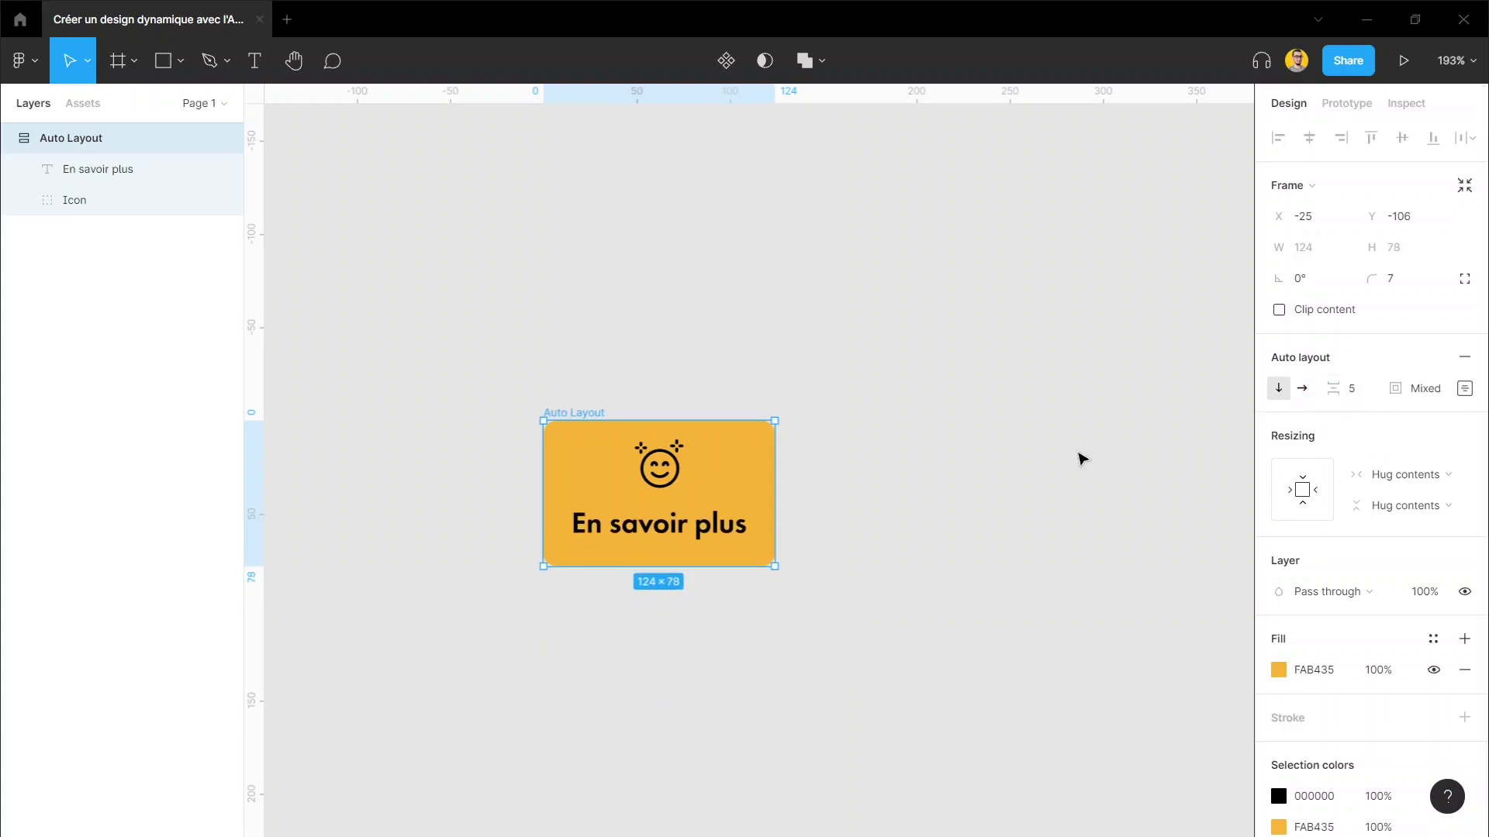
Step: Try right and left alignment of the button's stacked contents, ending on centre alignment
click(1464, 388)
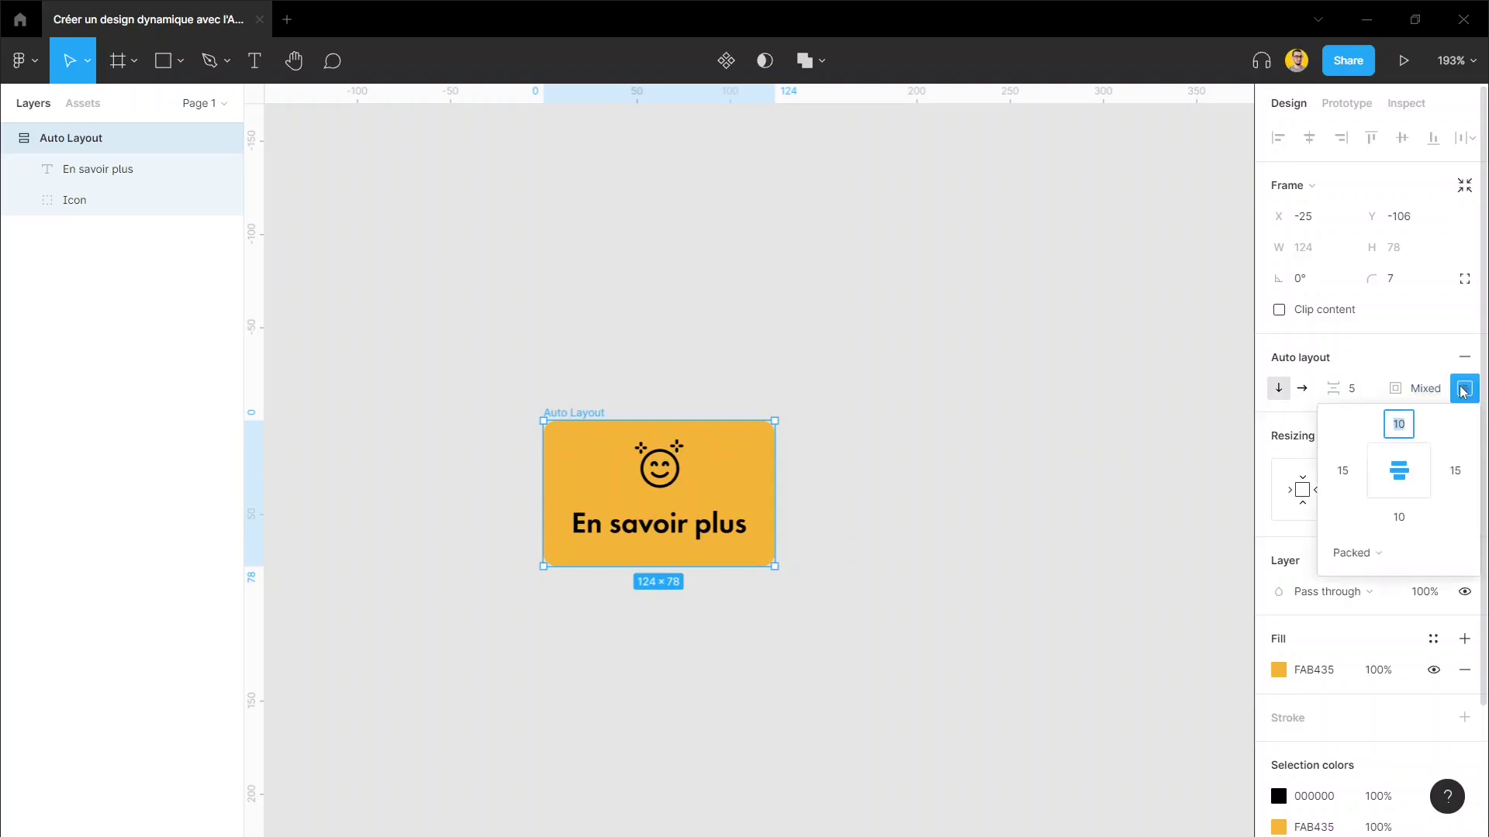
click(1418, 471)
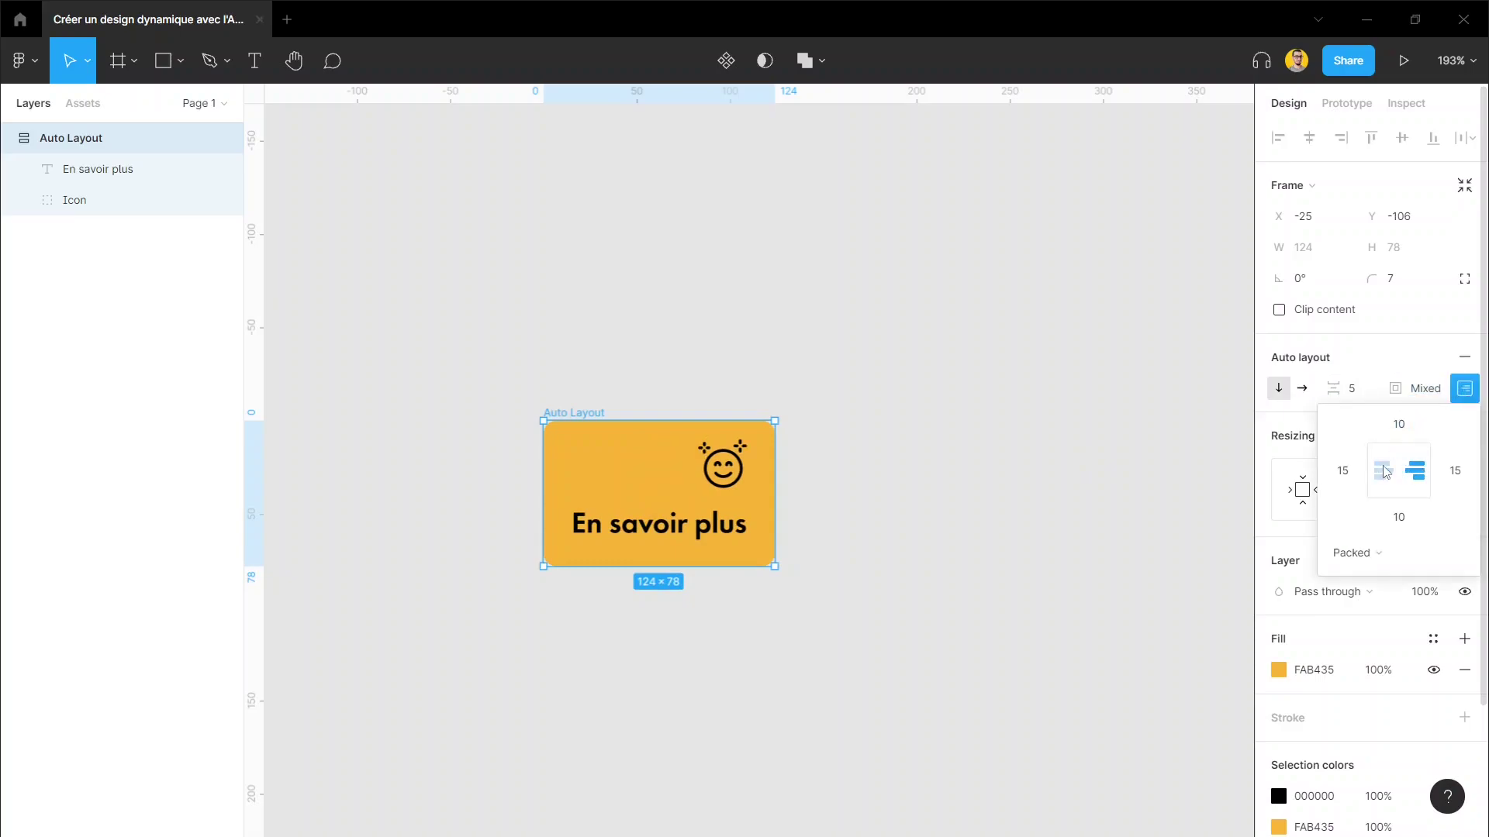
click(1384, 471)
click(1397, 471)
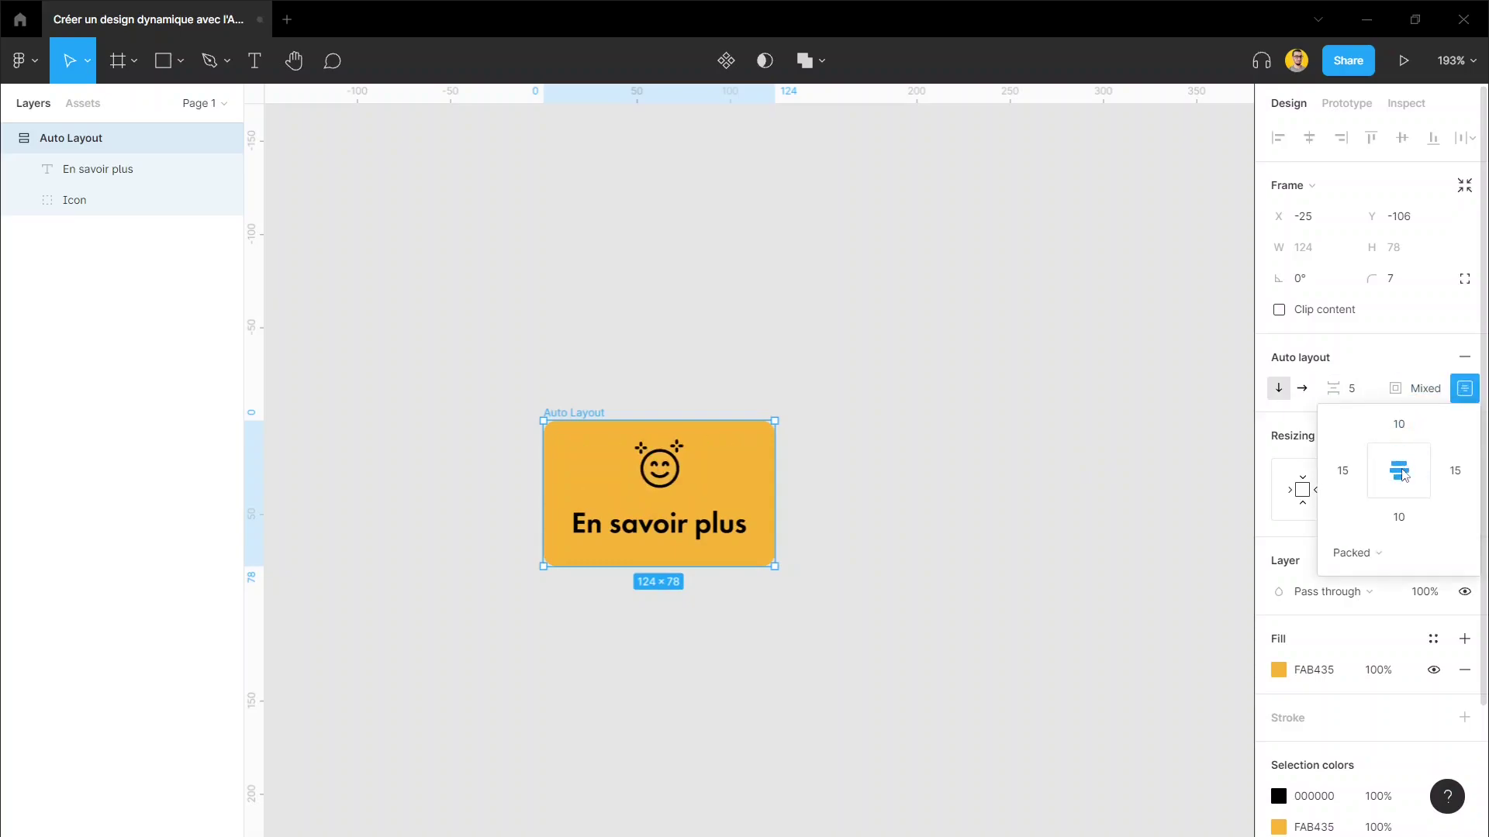
Step: Undo the alignment, spacing and vertical direction changes to restore the button's horizontal layout
click(964, 442)
key(ctrl+z)
key(ctrl+z)
key(ctrl+z)
key(ctrl+z)
key(ctrl+z)
key(ctrl+z)
key(ctrl+z)
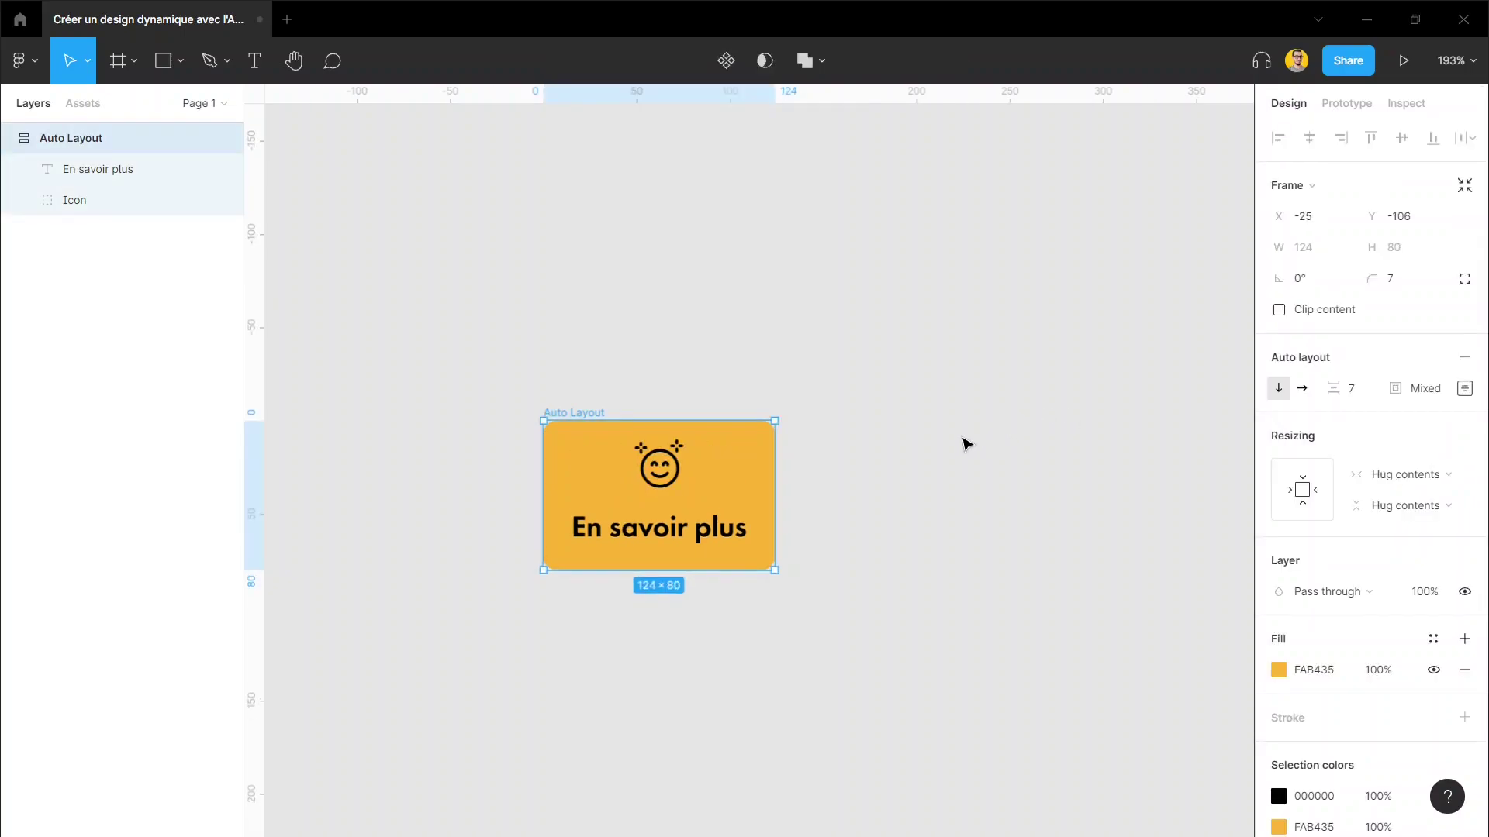
click(876, 487)
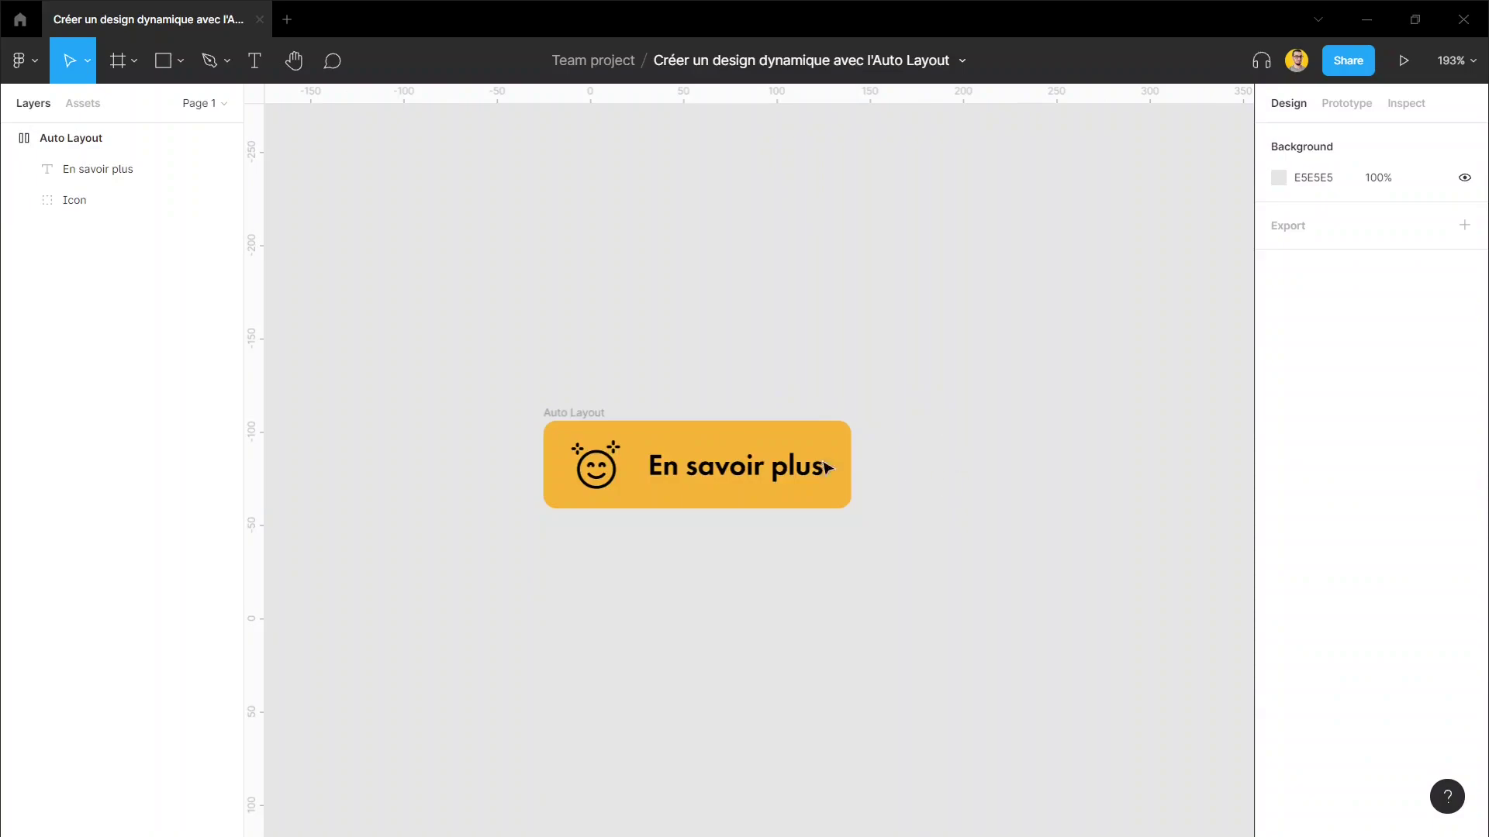
Step: Move the "Auto Layout" button frame about 71 px to the left on the canvas
click(576, 411)
drag(576, 411, 445, 411)
click(738, 360)
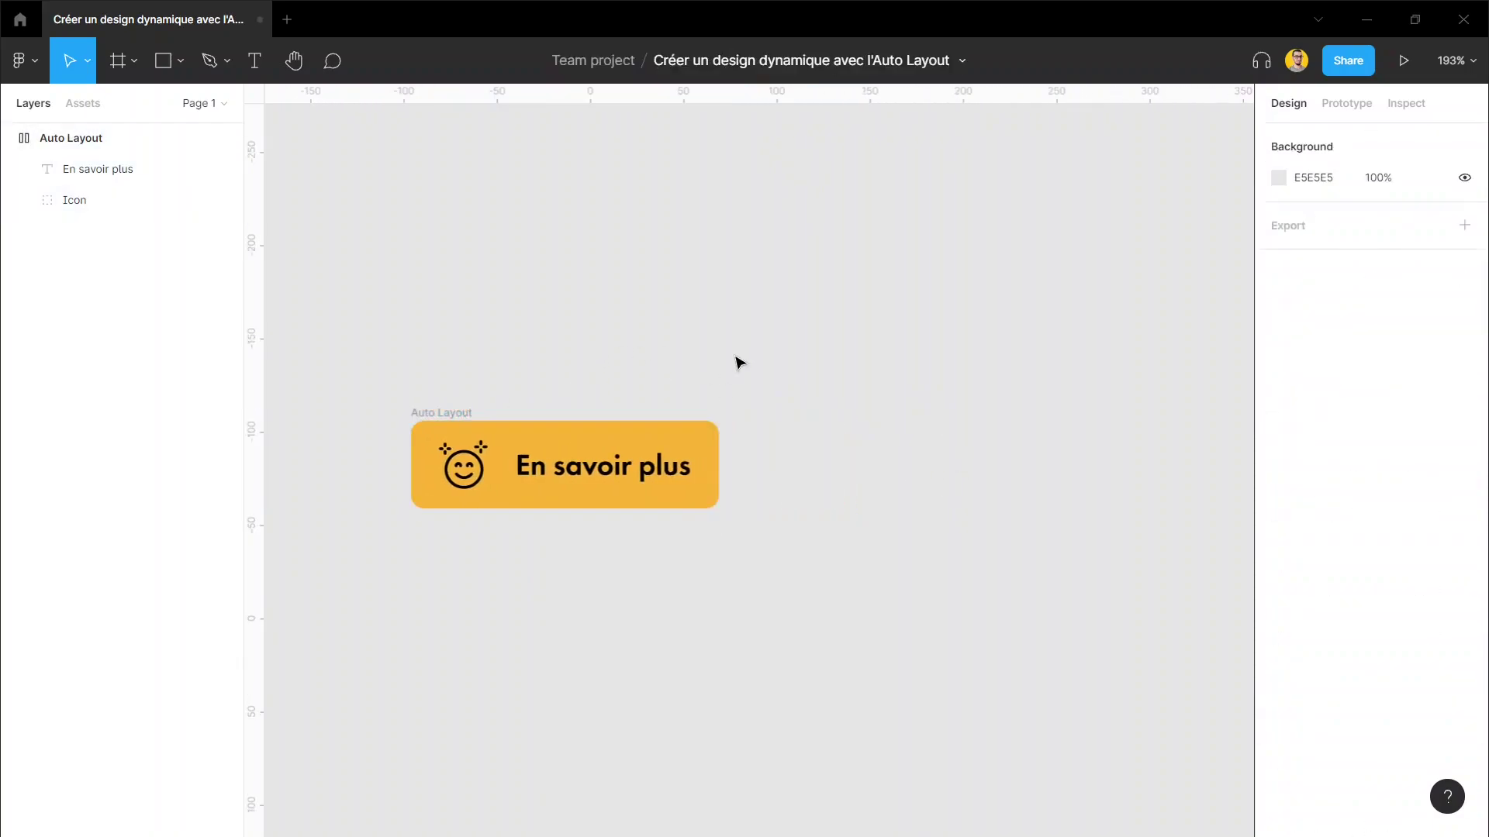
Step: Copy the "Auto Layout" button frame and paste two duplicates beside it to form a row of three
click(431, 419)
key(ctrl+c)
key(ctrl+v)
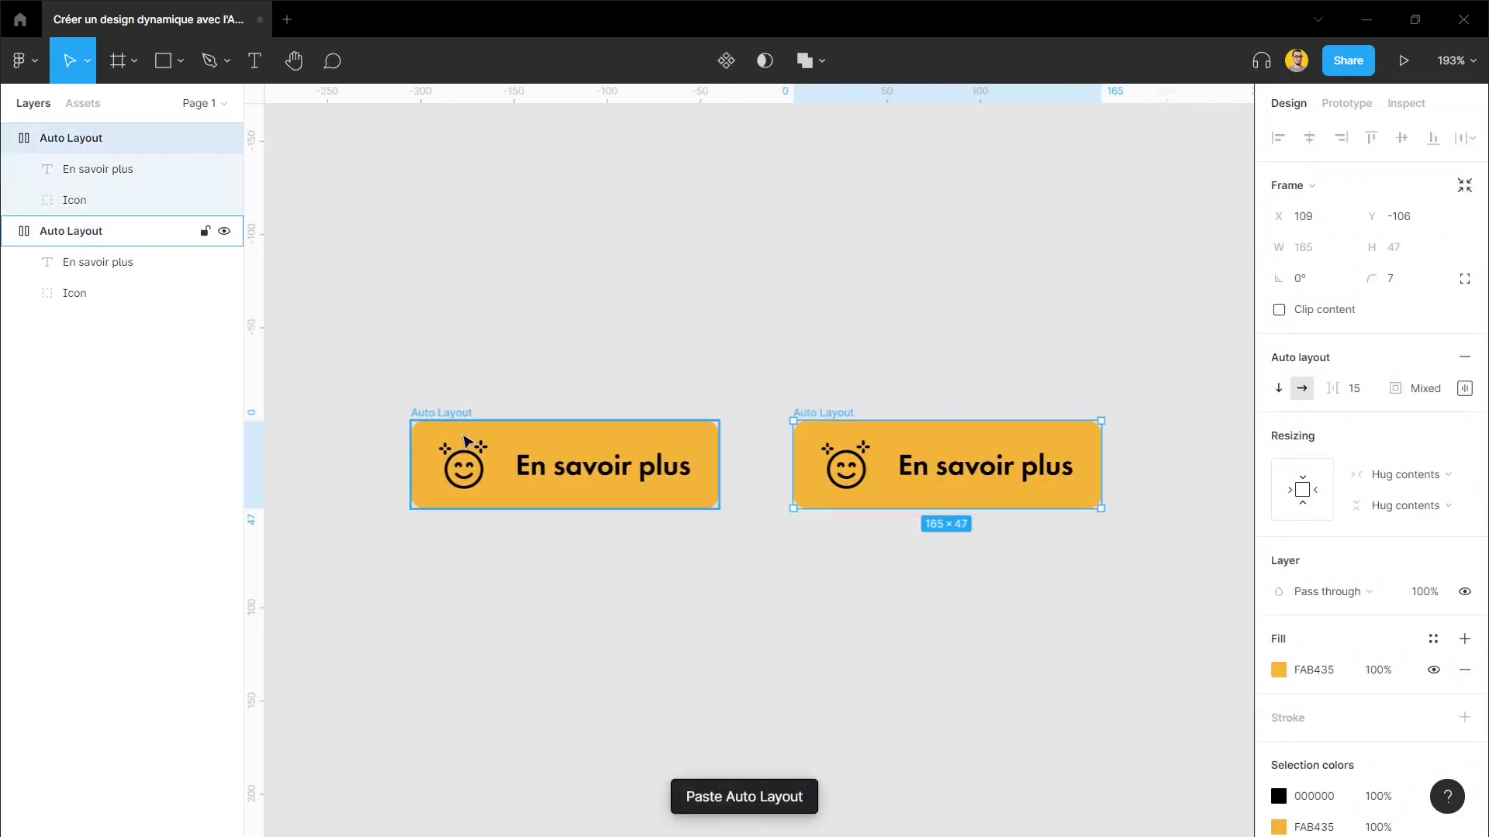
scroll(531, 392, down, 2)
scroll(621, 355, right, 3)
scroll(582, 359, down, 1)
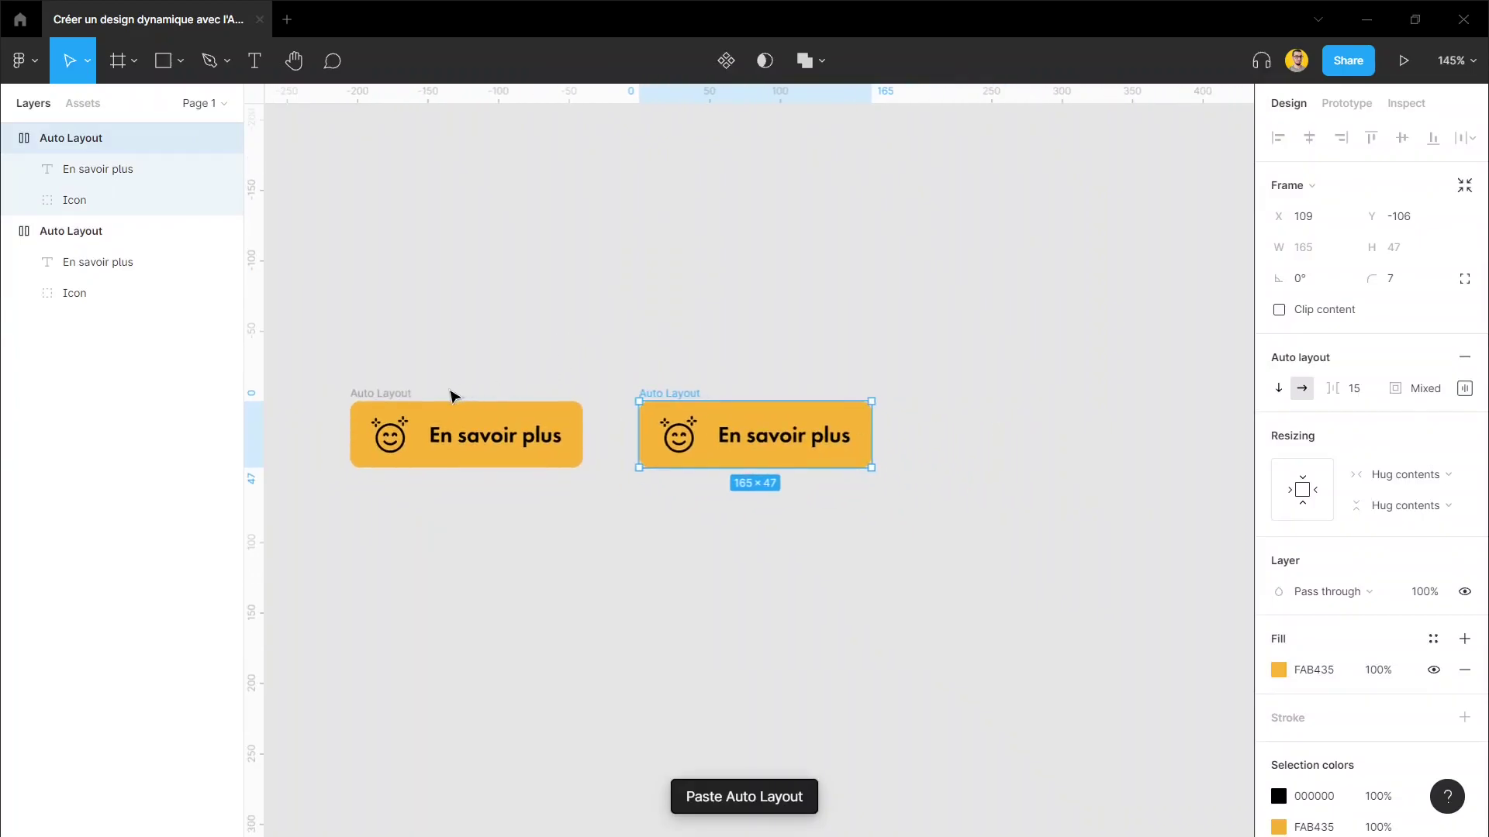
key(ctrl+v)
click(652, 621)
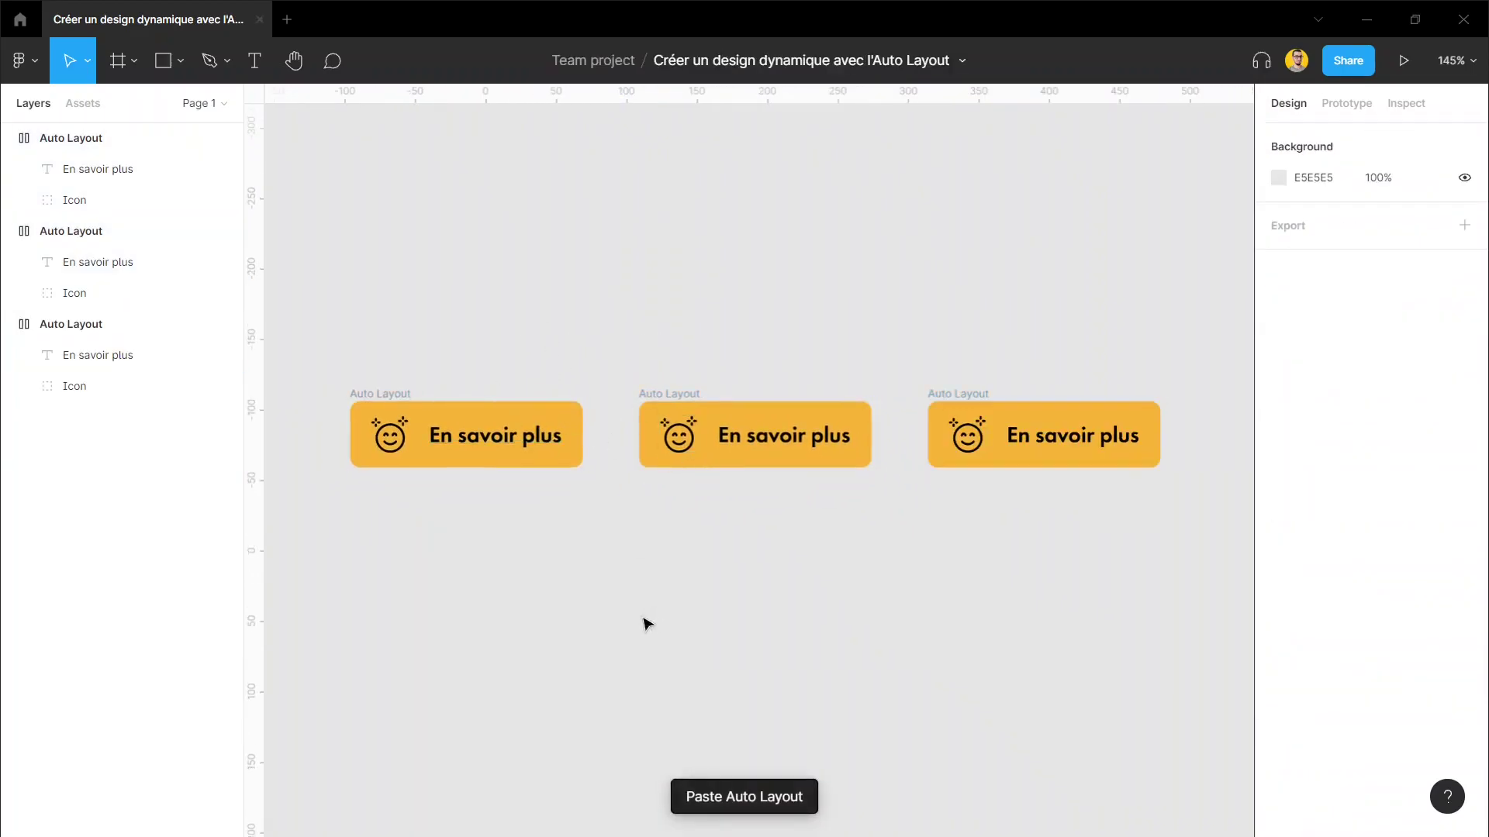
Step: Group the three "En savoir plus" buttons and apply Auto Layout to the group
drag(333, 342, 1200, 523)
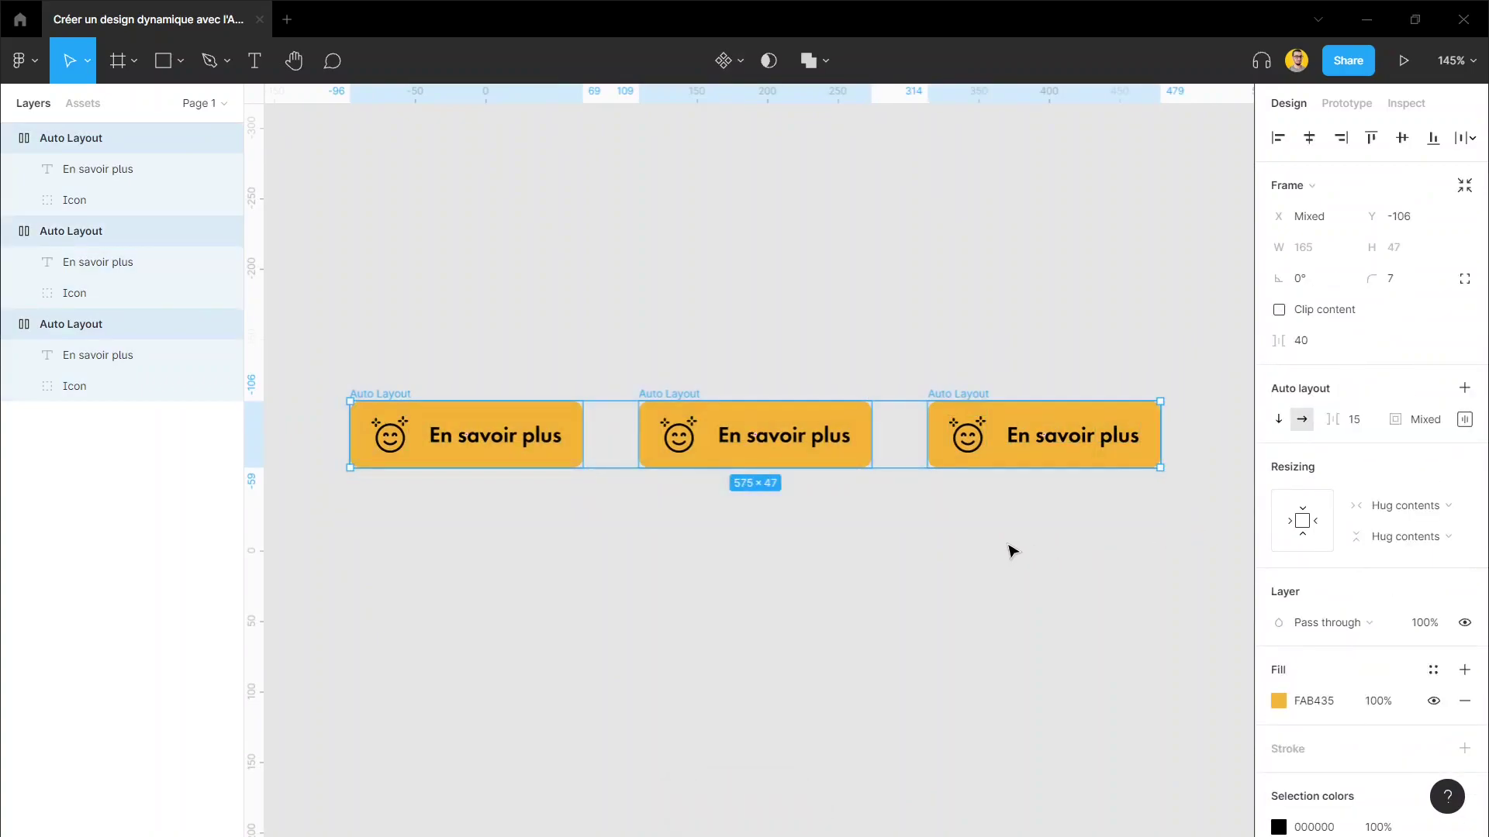
key(ctrl+g)
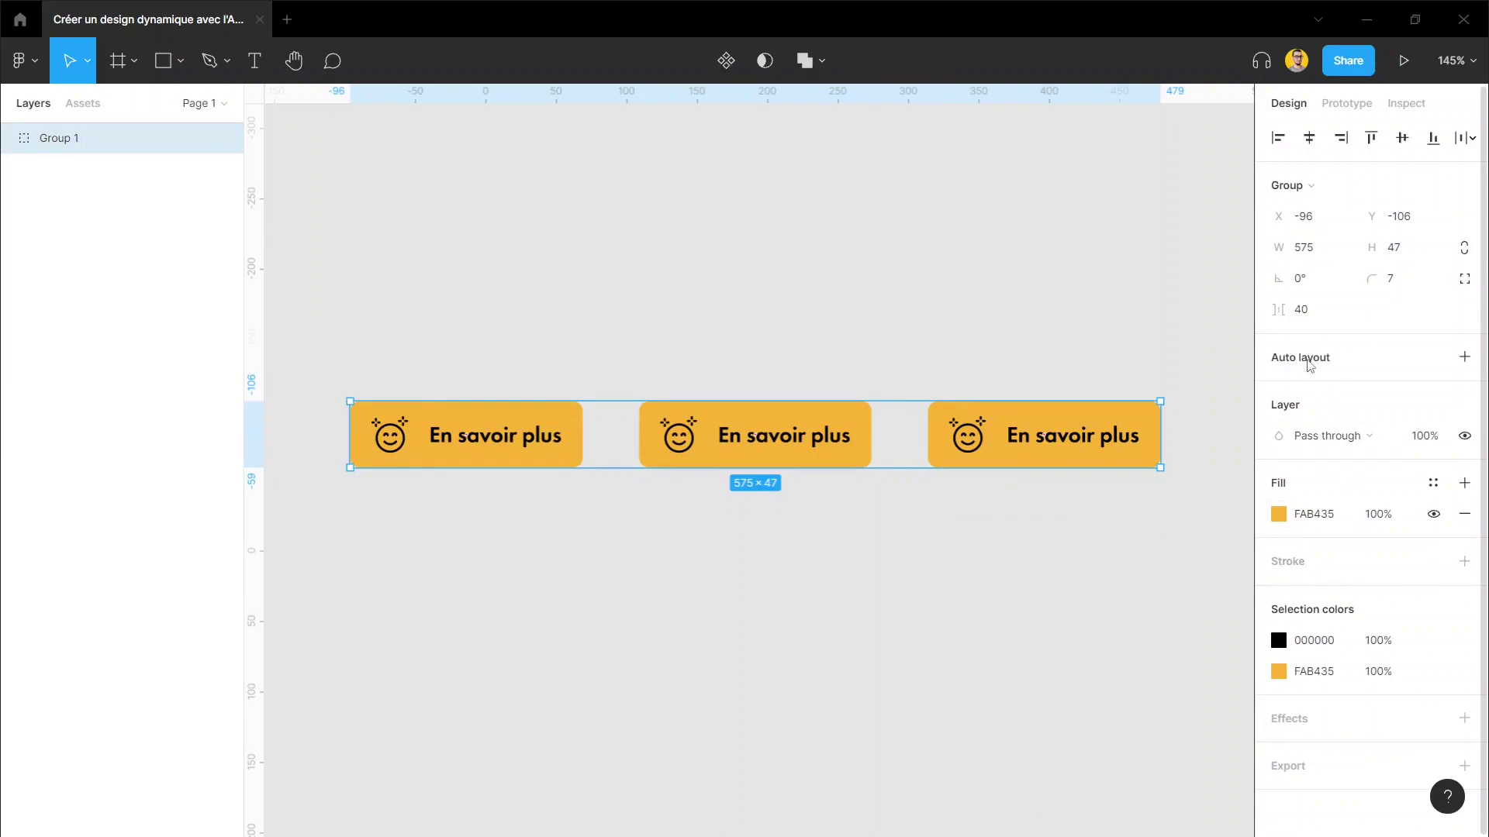
click(1322, 364)
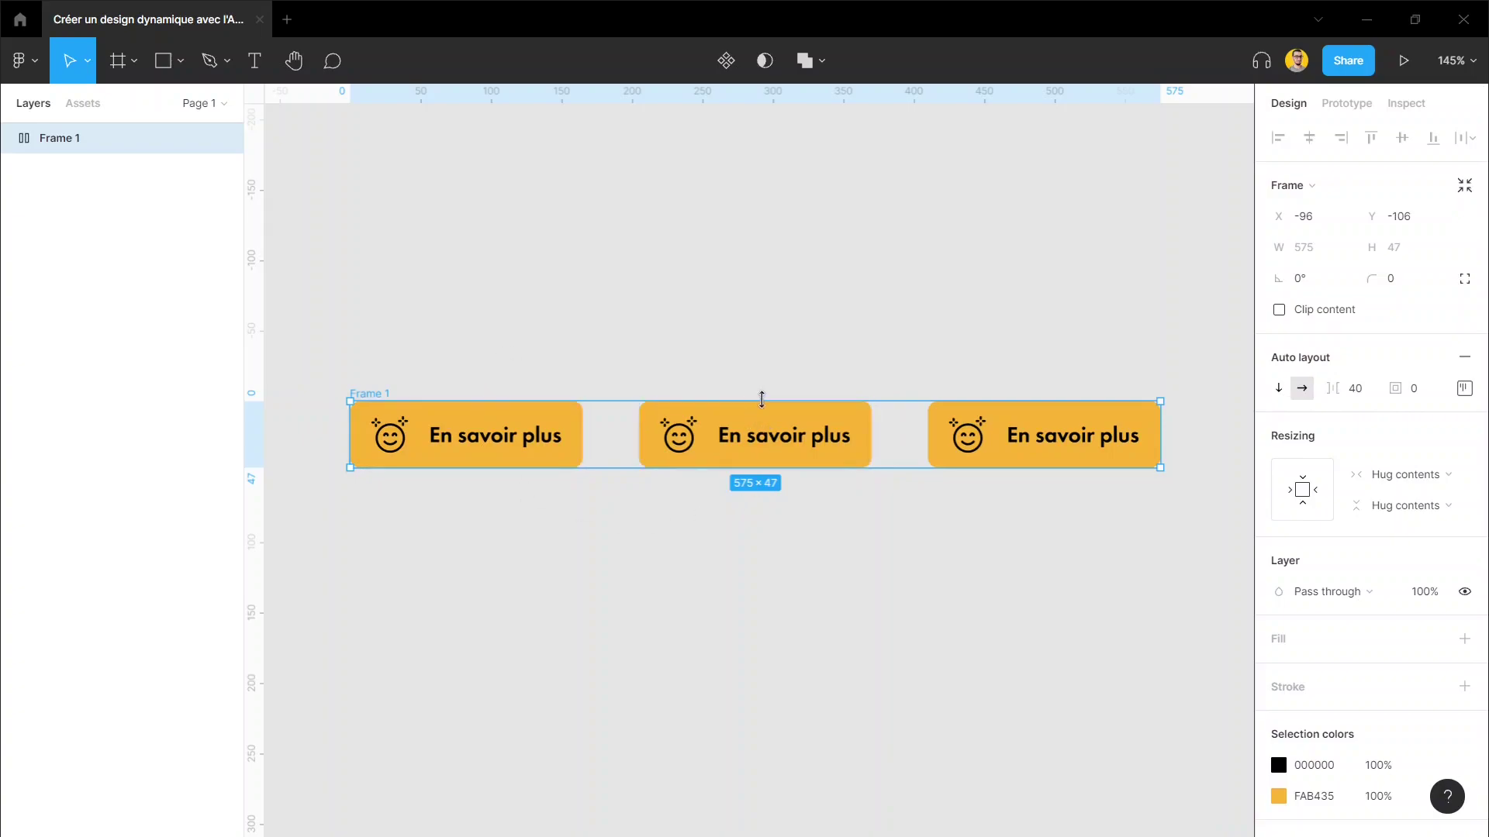
Step: Toggle the new frame's layout direction between vertical and horizontal, ending on vertical
click(1279, 390)
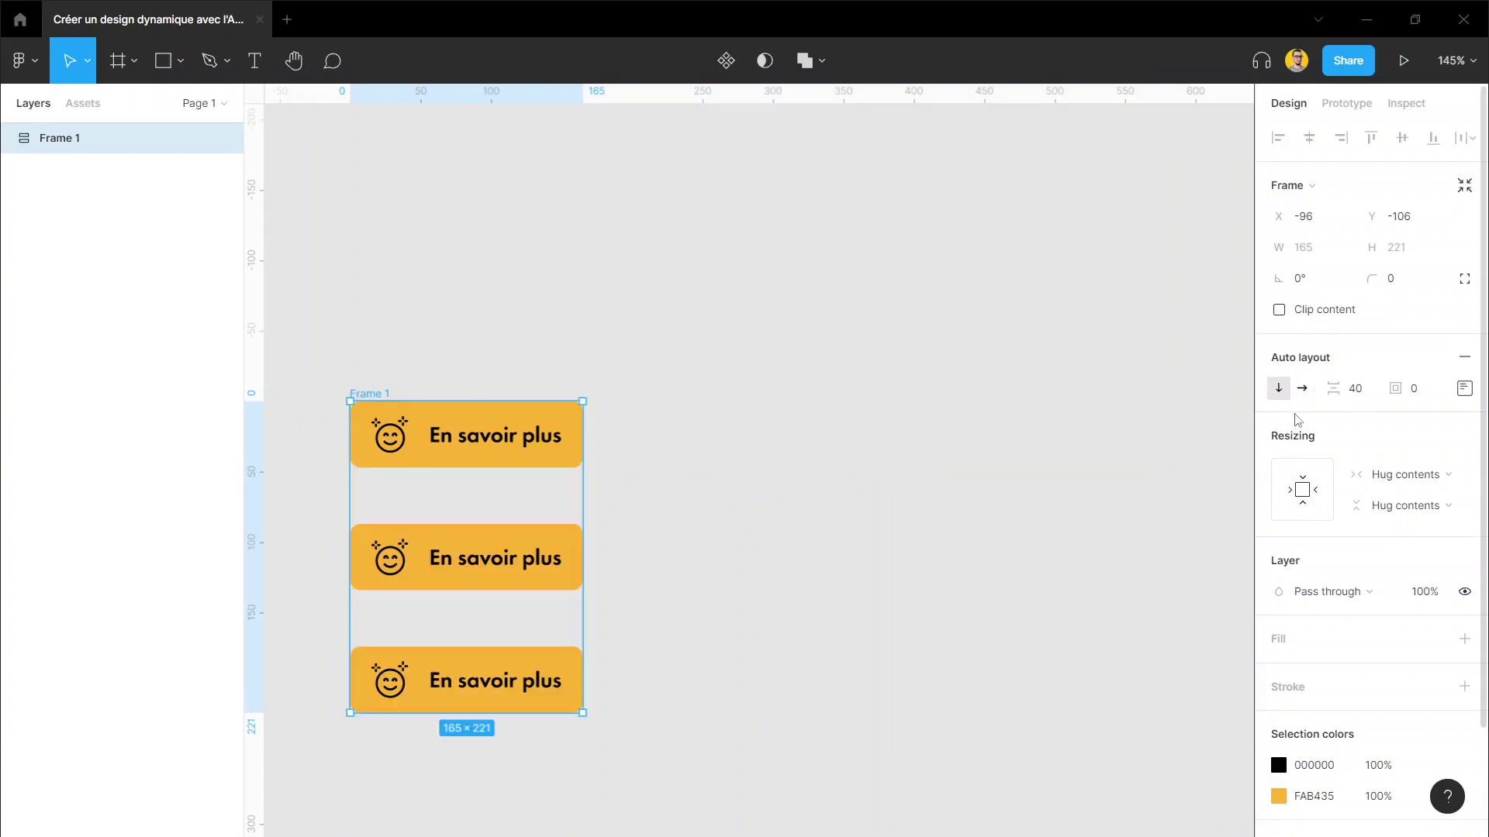
click(1302, 389)
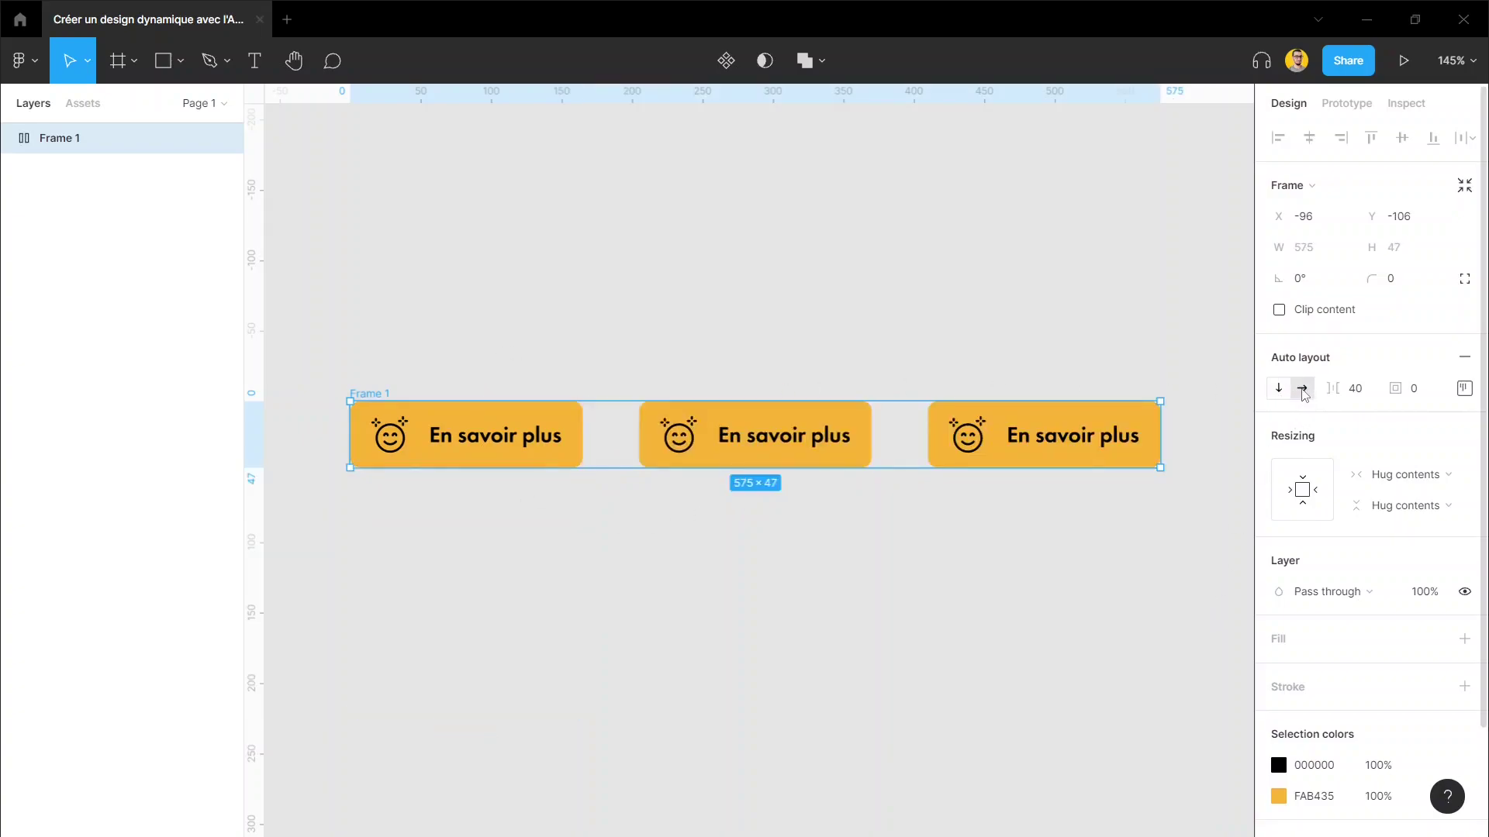
click(1279, 390)
Step: Try pasting three more copies of the button after the last one in the vertical stack
click(499, 662)
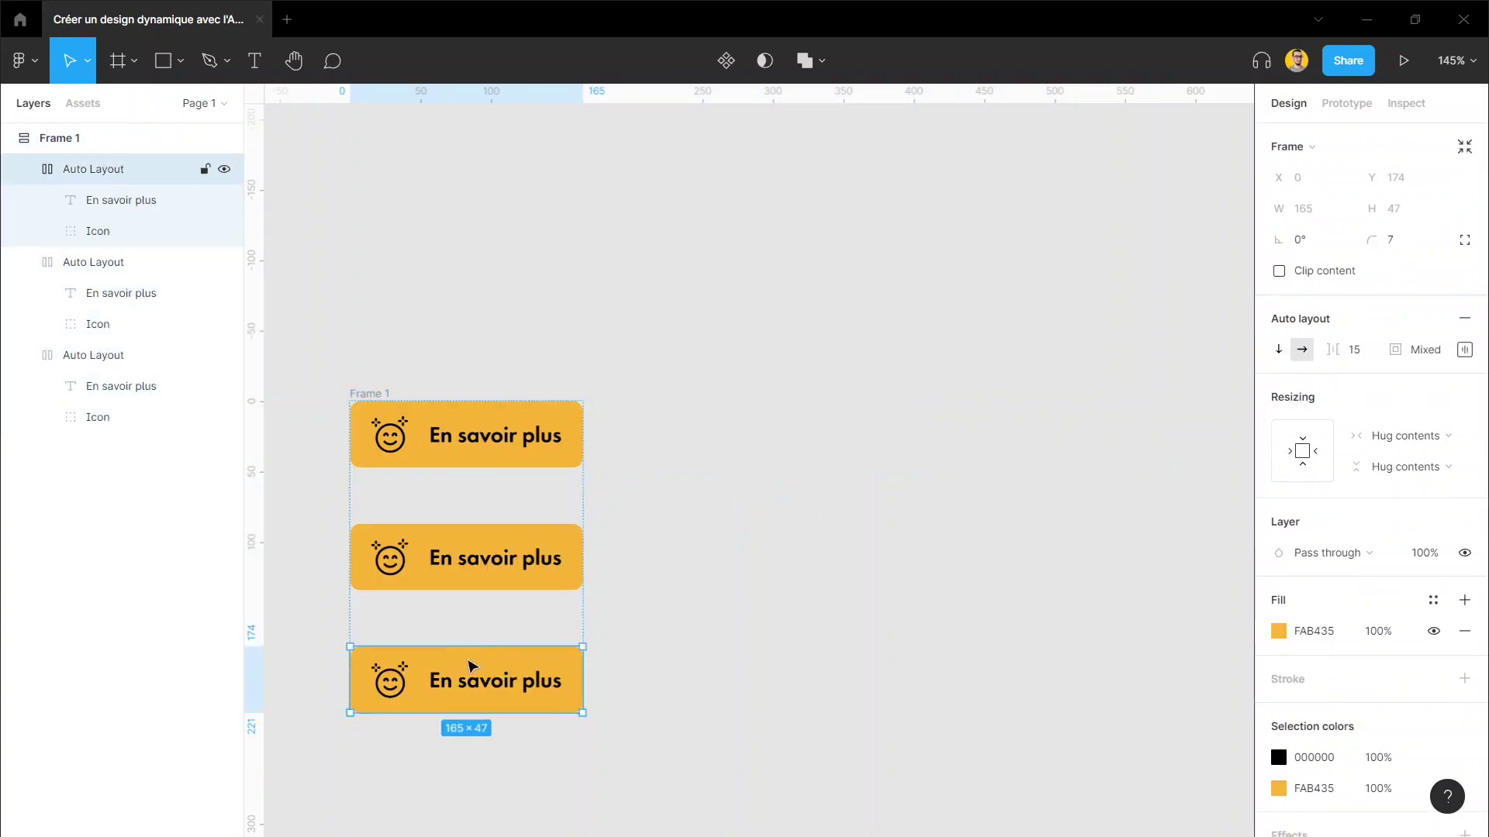
key(ctrl+v)
scroll(557, 608, down, 1)
scroll(556, 608, down, 3)
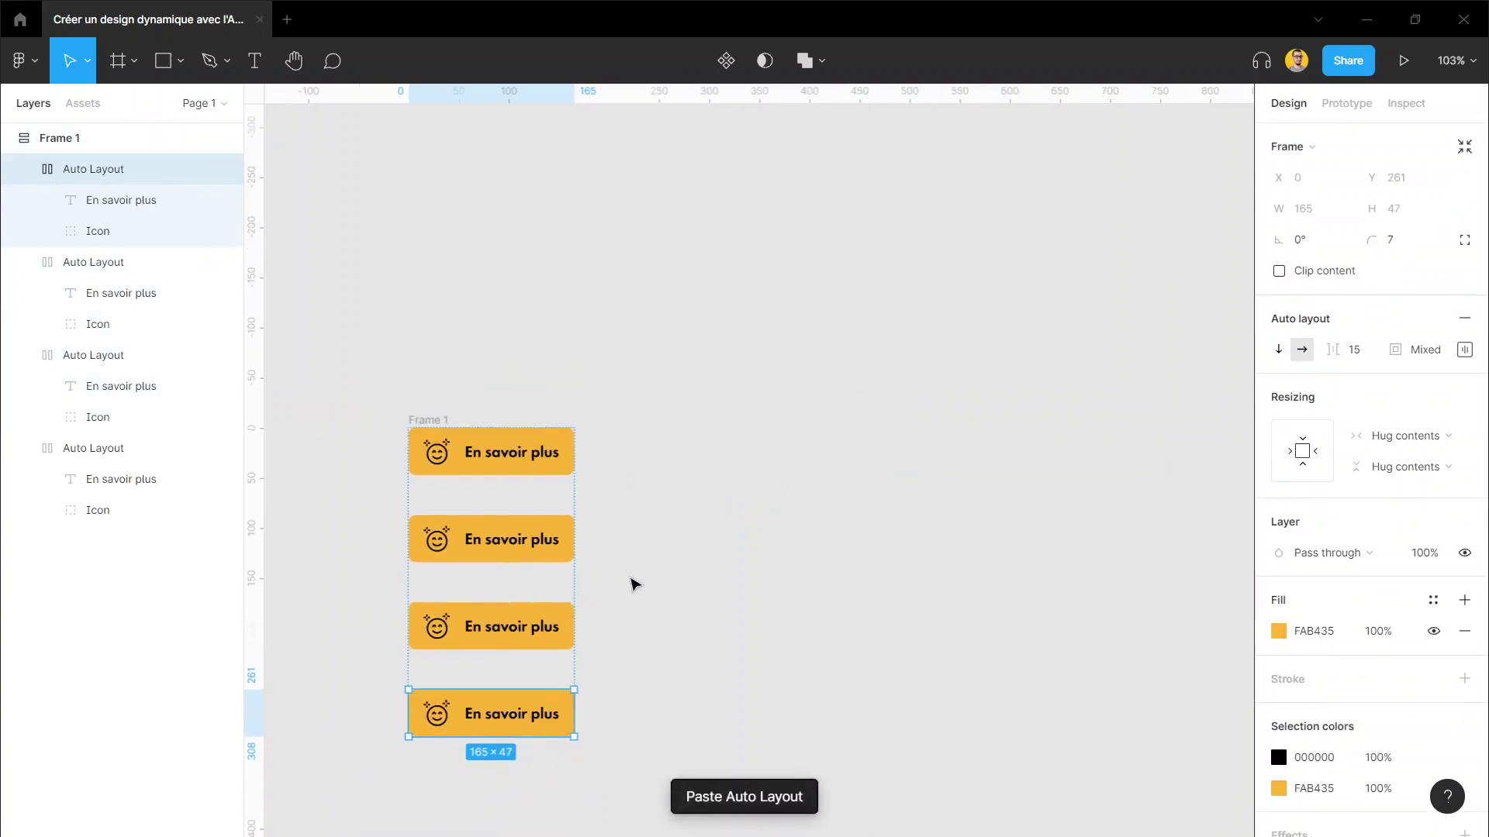
drag(632, 581, 795, 405)
key(ctrl+v)
key(ctrl+v)
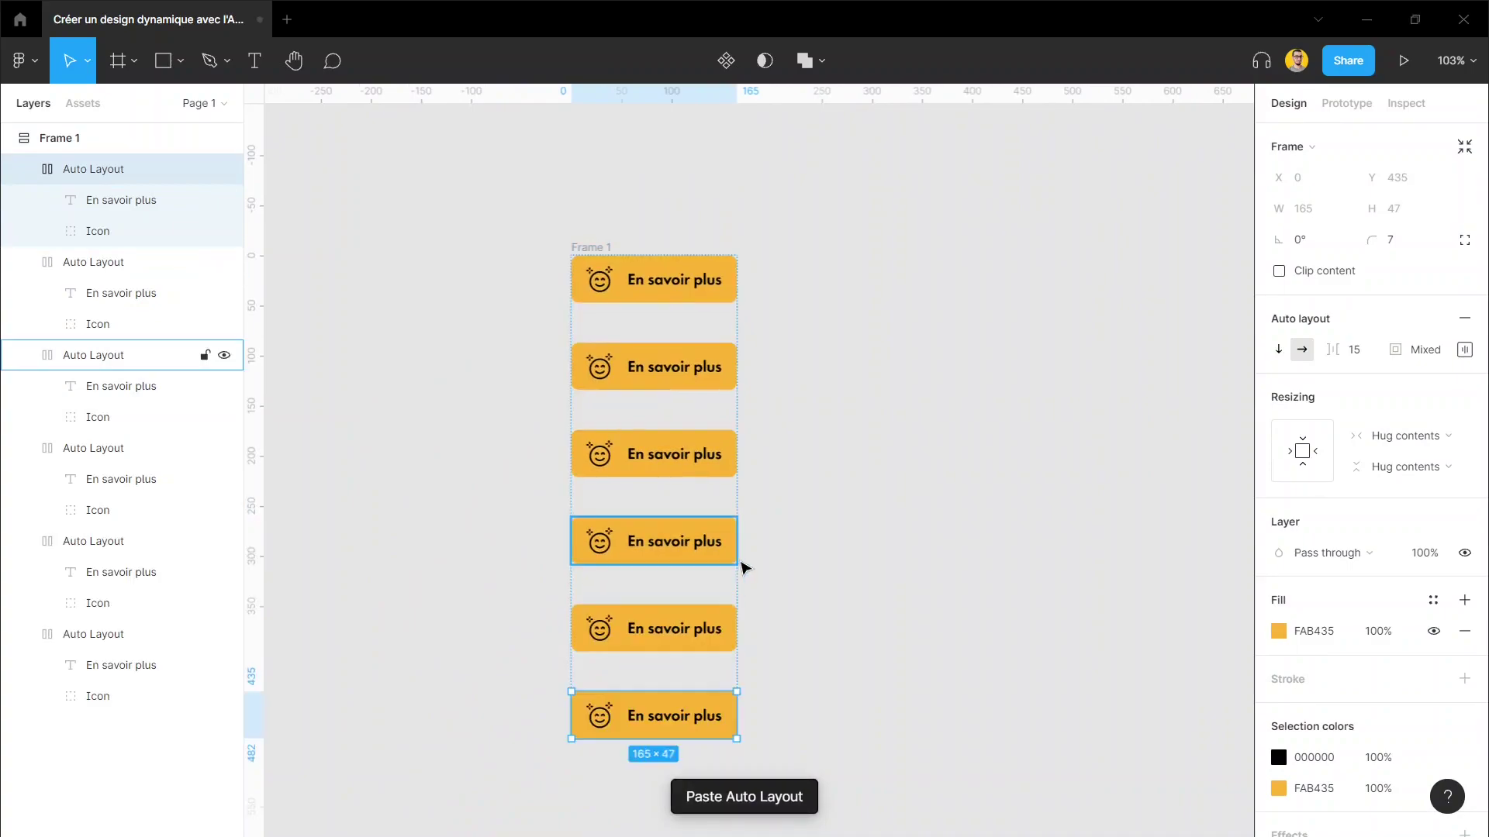
Step: Undo the three pasted button copies
key(ctrl+z)
key(ctrl+z)
key(ctrl+z)
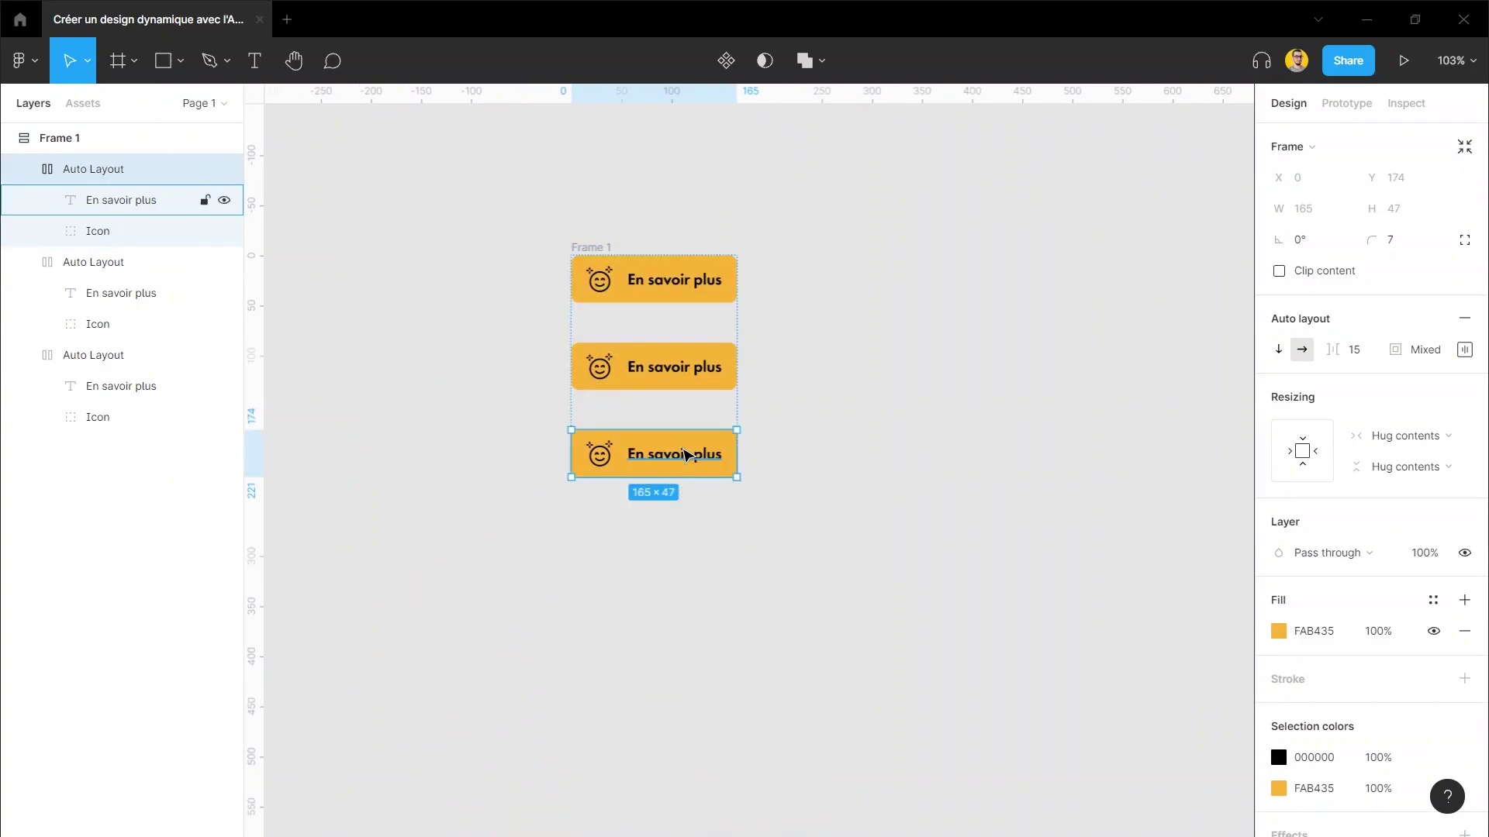
Step: Paste one extra copy of the button at the end of the vertical stack
key(ctrl+v)
scroll(698, 508, up, 4)
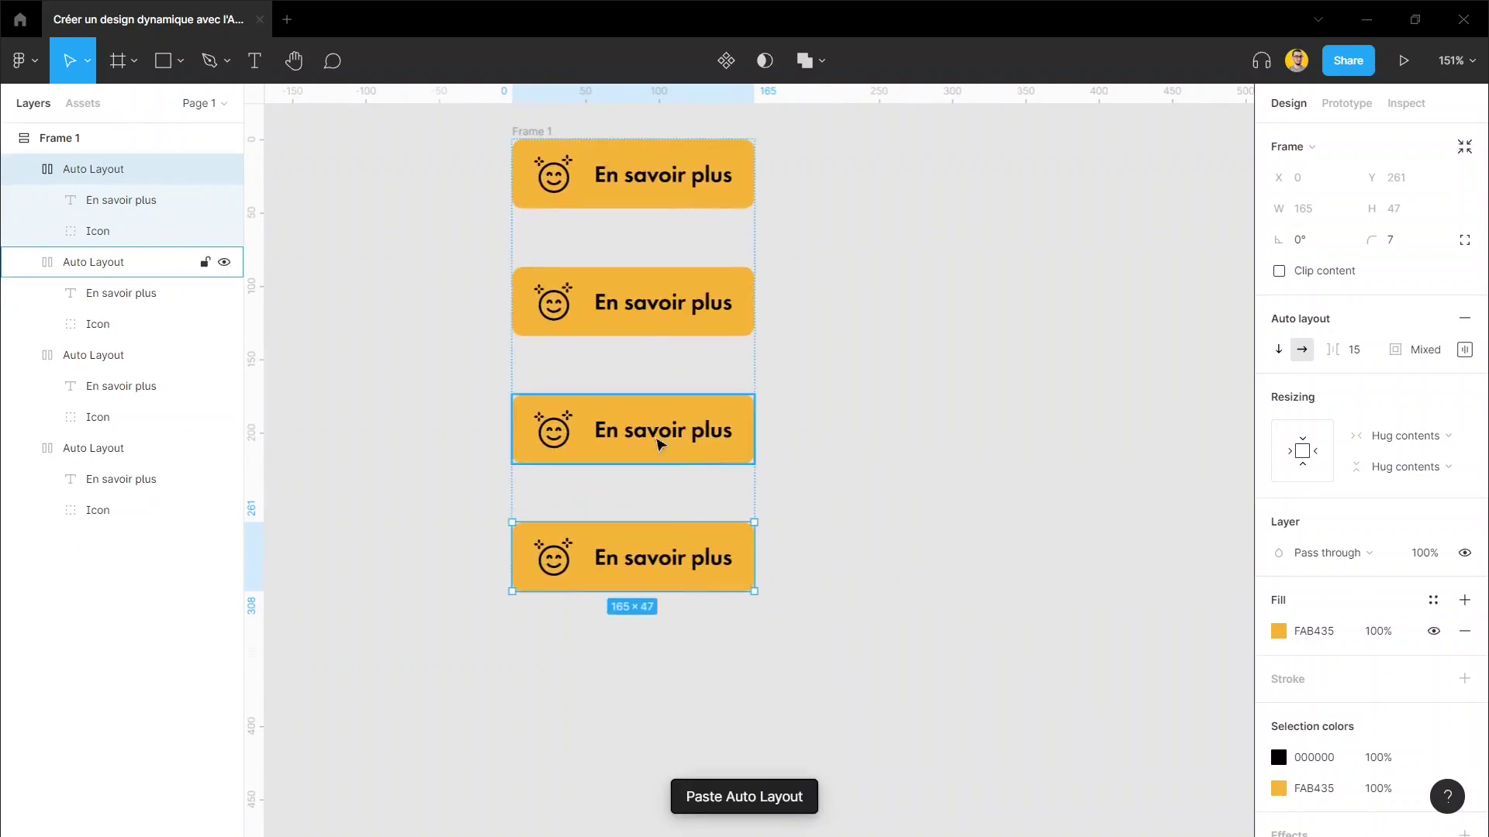
scroll(665, 446, up, 2)
scroll(688, 415, left, 2)
scroll(947, 406, right, 2)
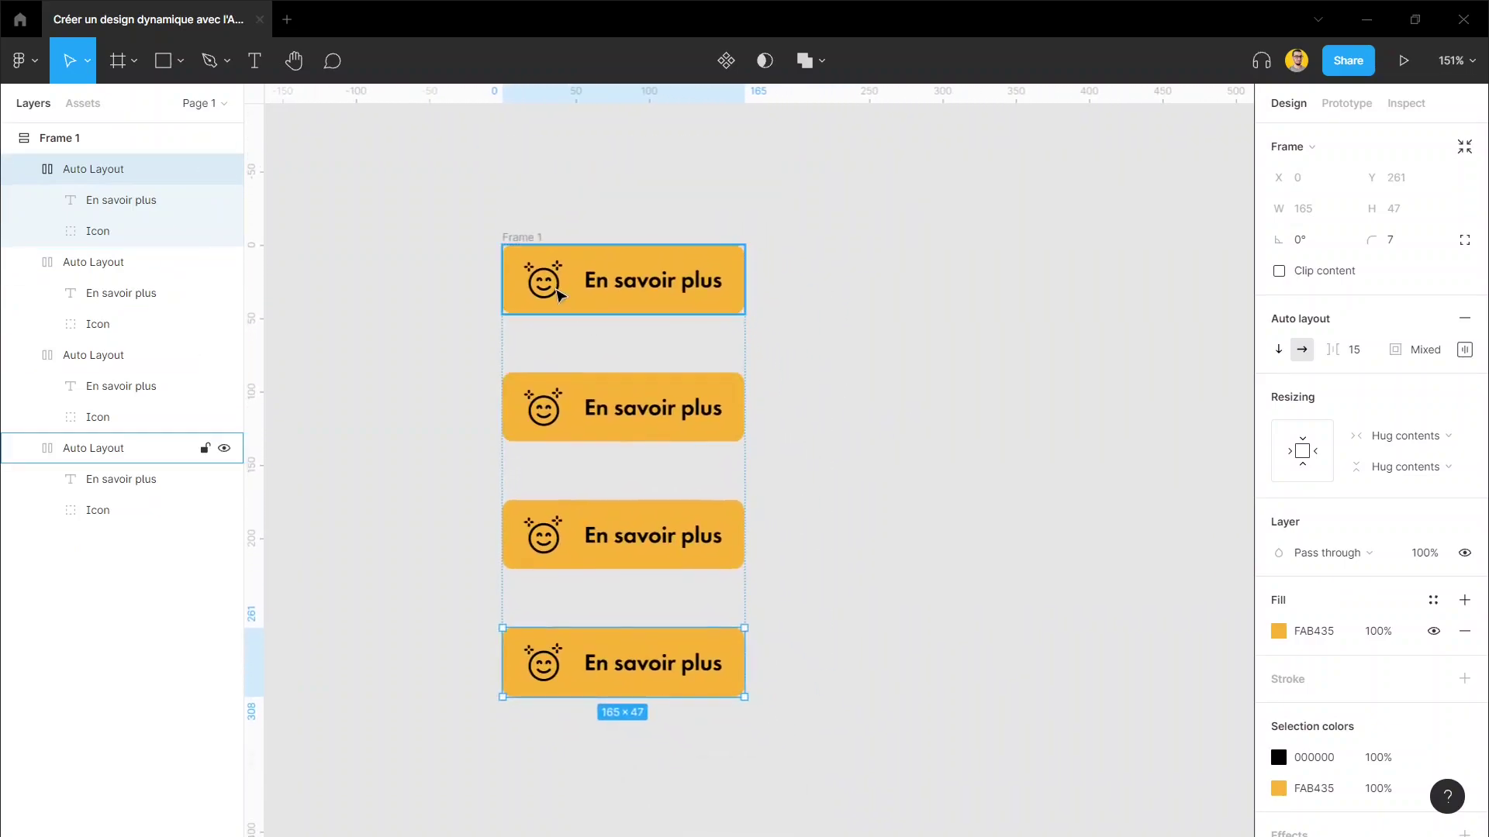
Step: Set the item spacing of the frame holding the stacked buttons to 30
click(535, 239)
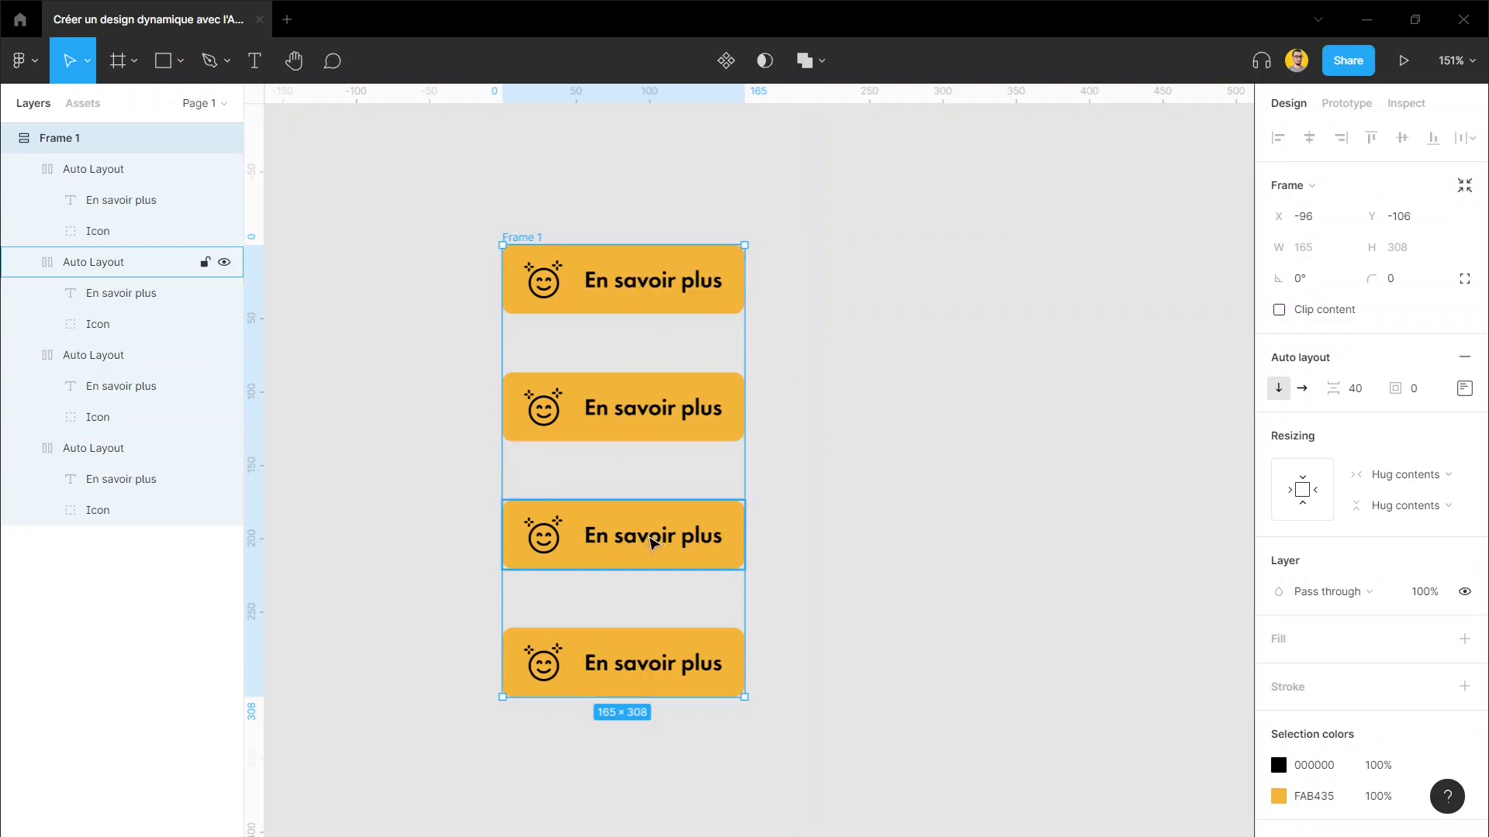
mouse_move(1332, 388)
mouse_down()
mouse_move(1365, 387)
mouse_move(1316, 387)
mouse_move(1333, 387)
mouse_up()
key(ctrl+z)
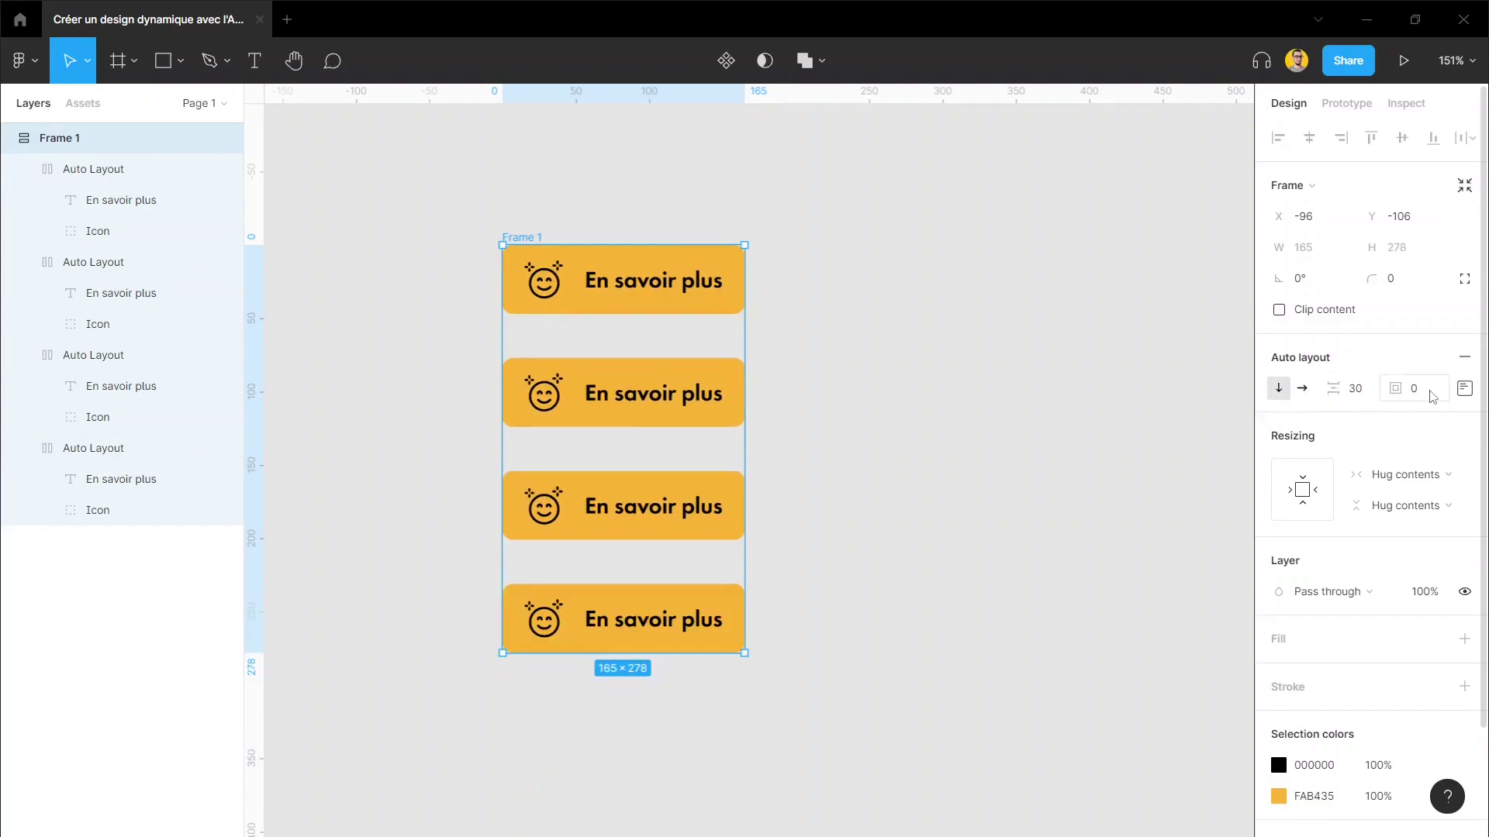
Step: Switch the layout direction of the frame holding the four buttons to horizontal
click(1468, 391)
click(1362, 353)
click(1303, 387)
scroll(1008, 335, down, 5)
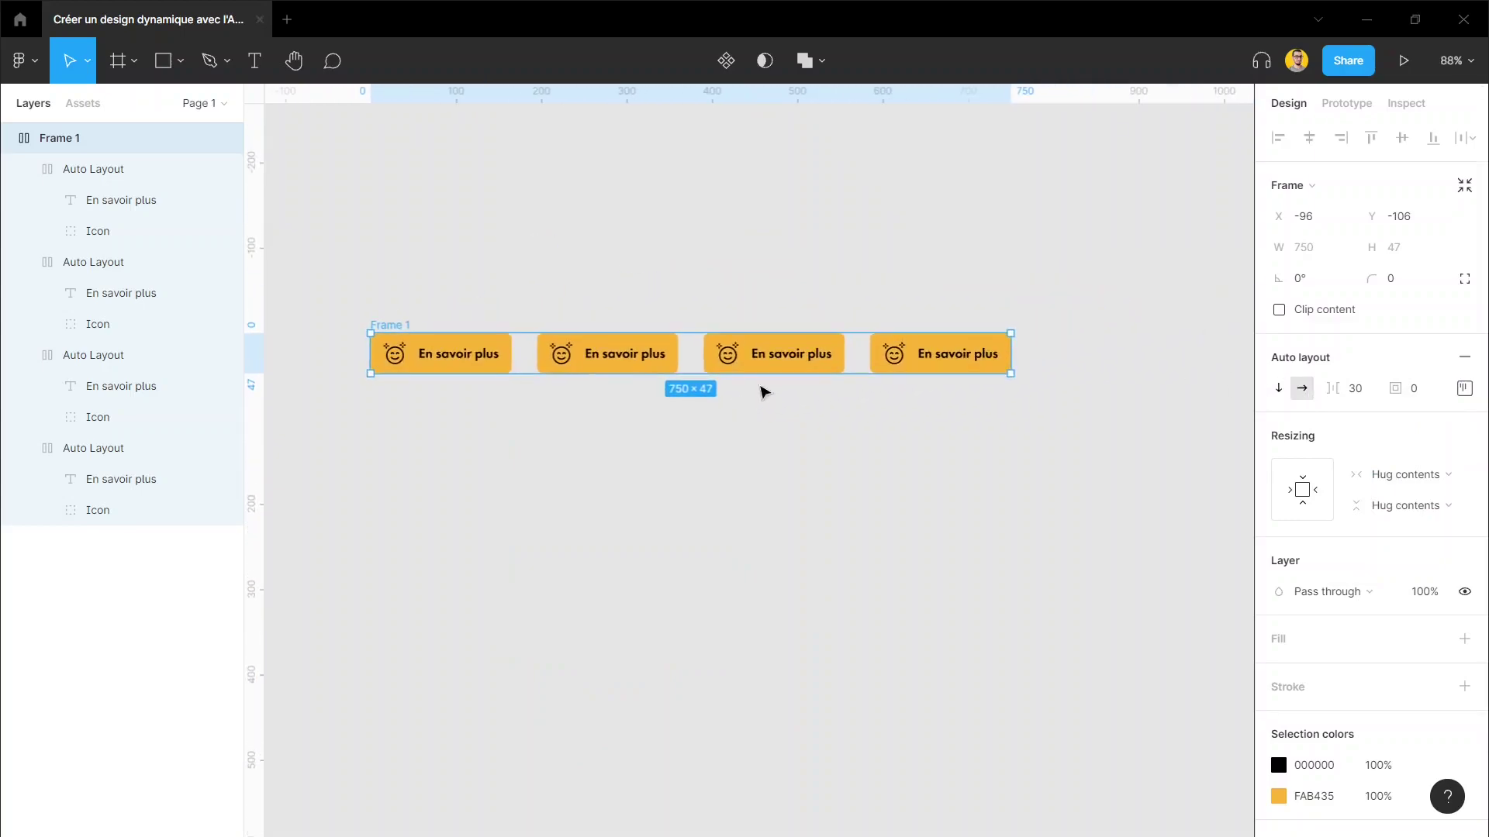
scroll(733, 442, up, 2)
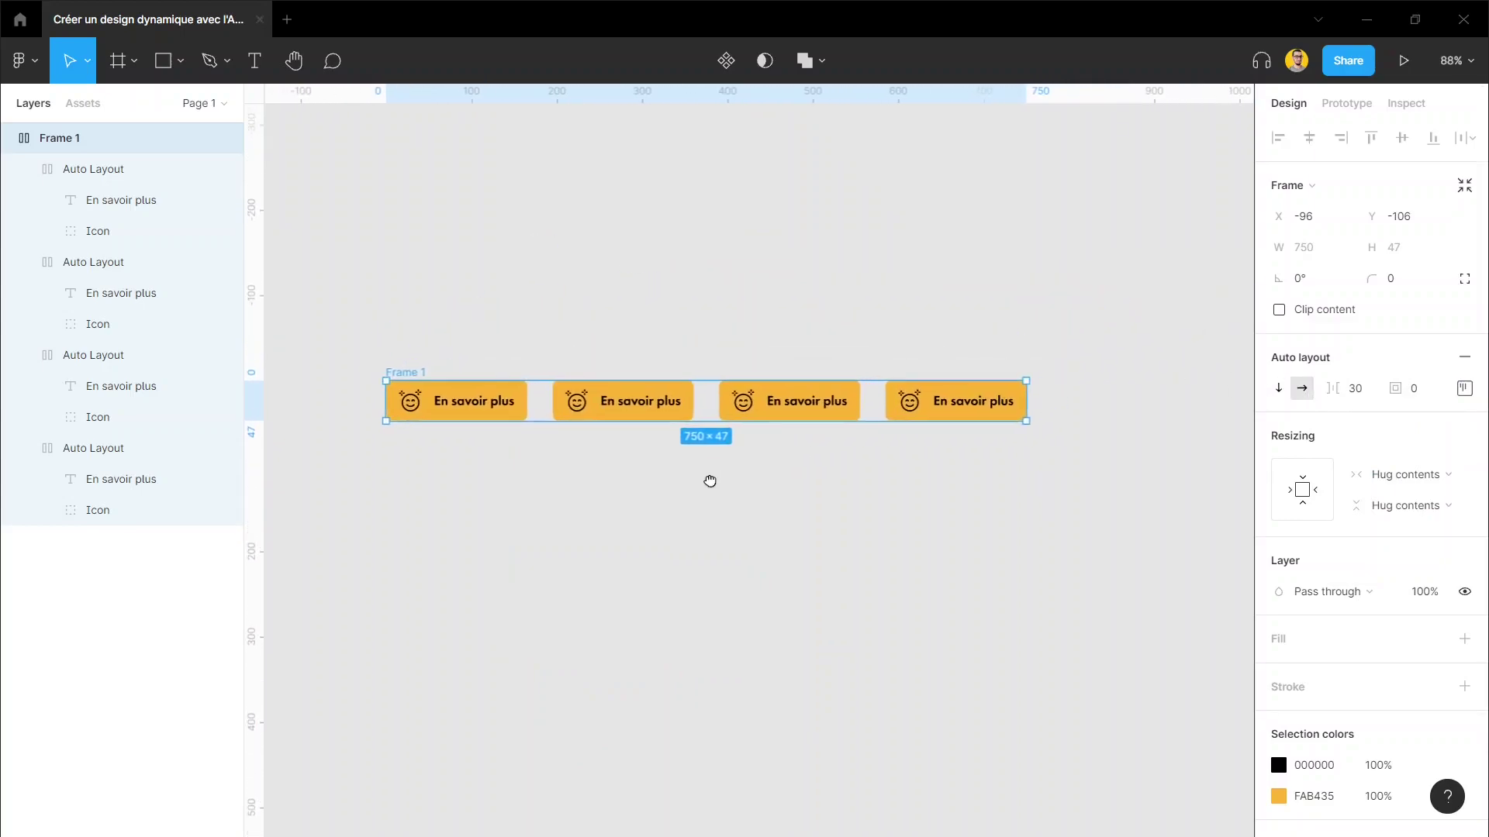
scroll(690, 452, up, 2)
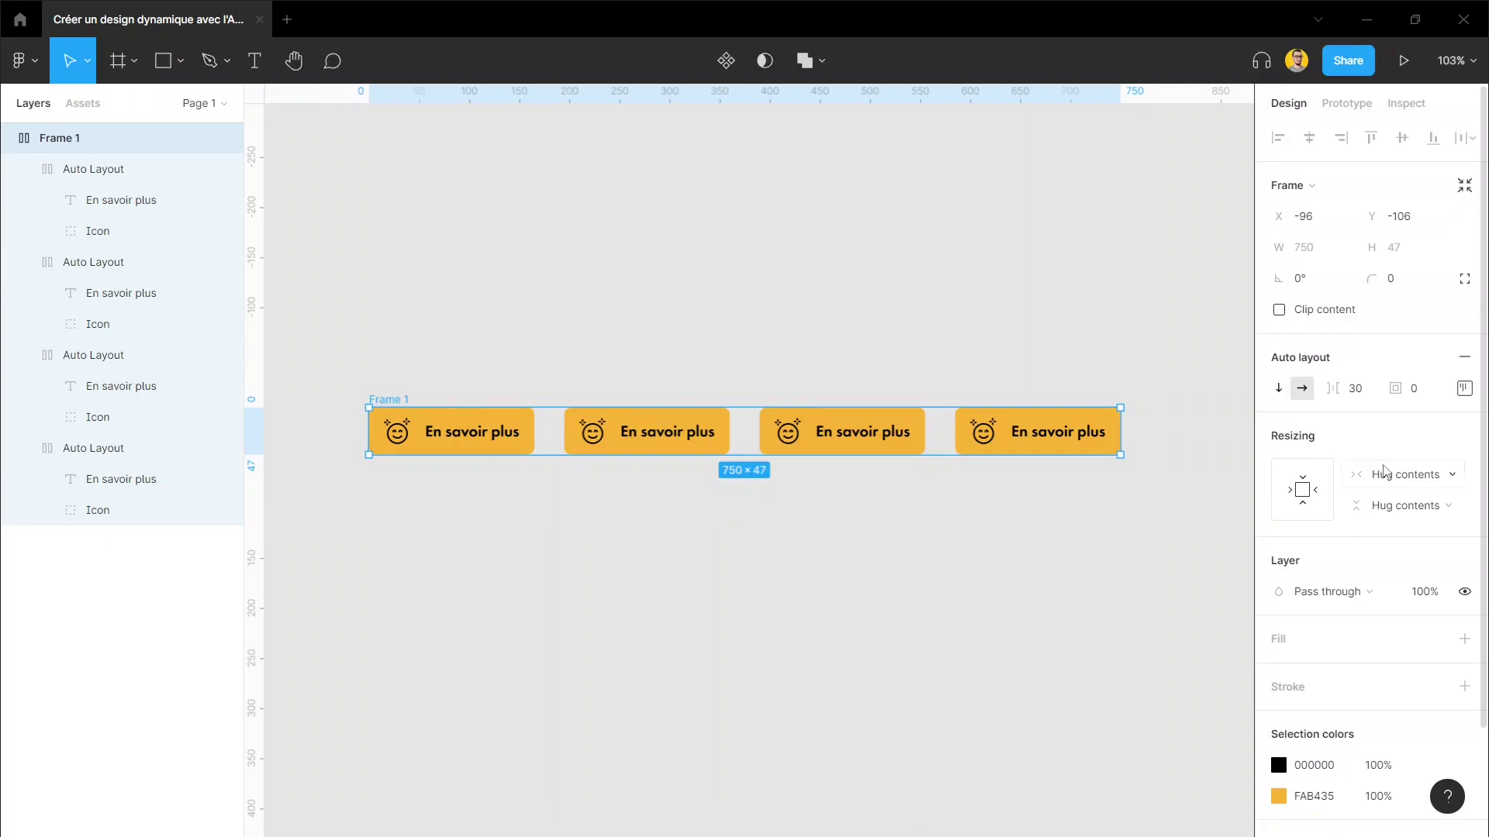
Step: Enlarge the frame around the button row to about 852 × 113 by extending its lower and right edges
drag(742, 457, 745, 521)
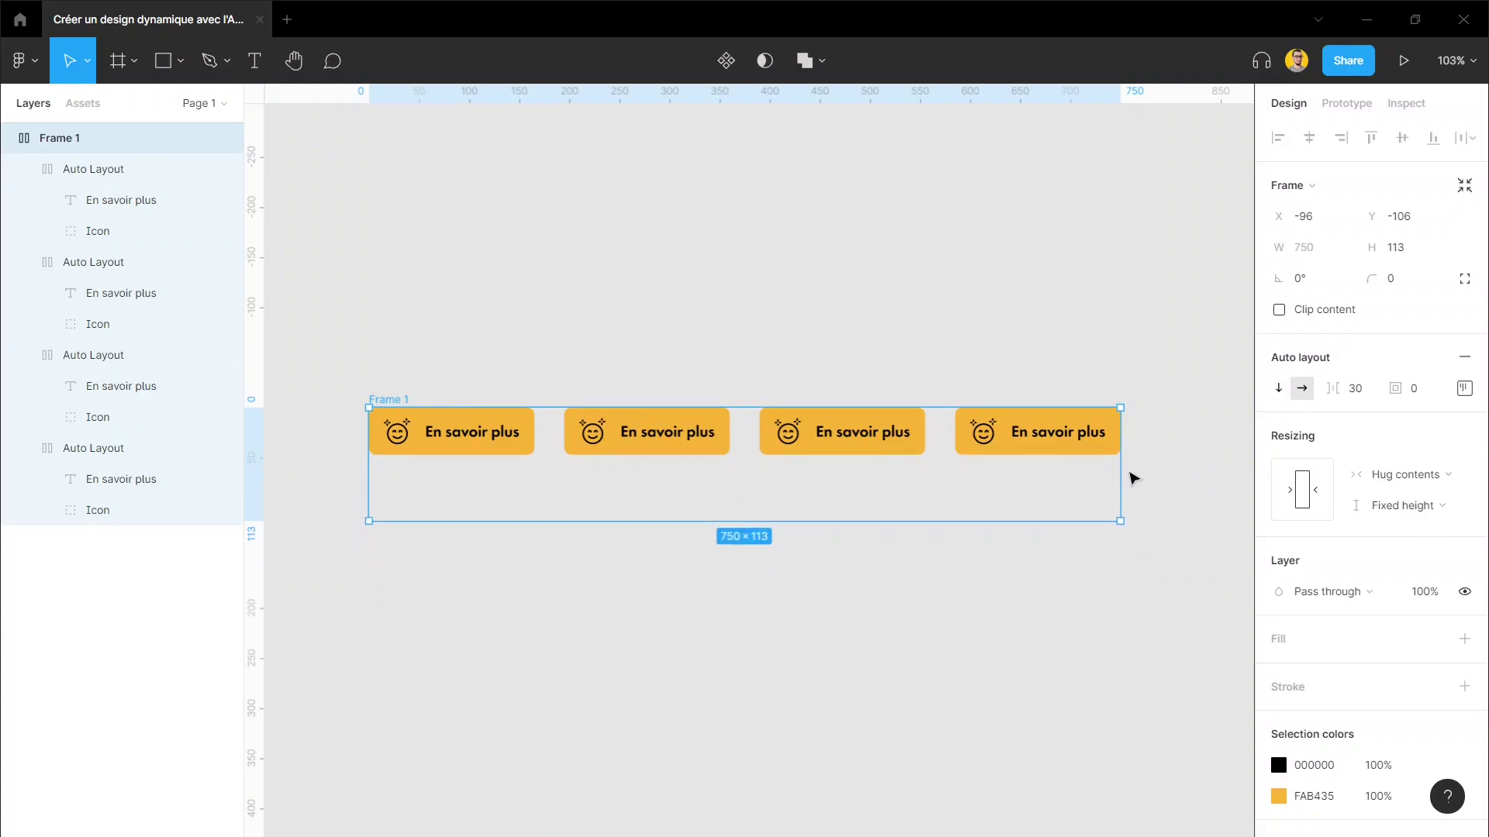
drag(1154, 473, 1223, 473)
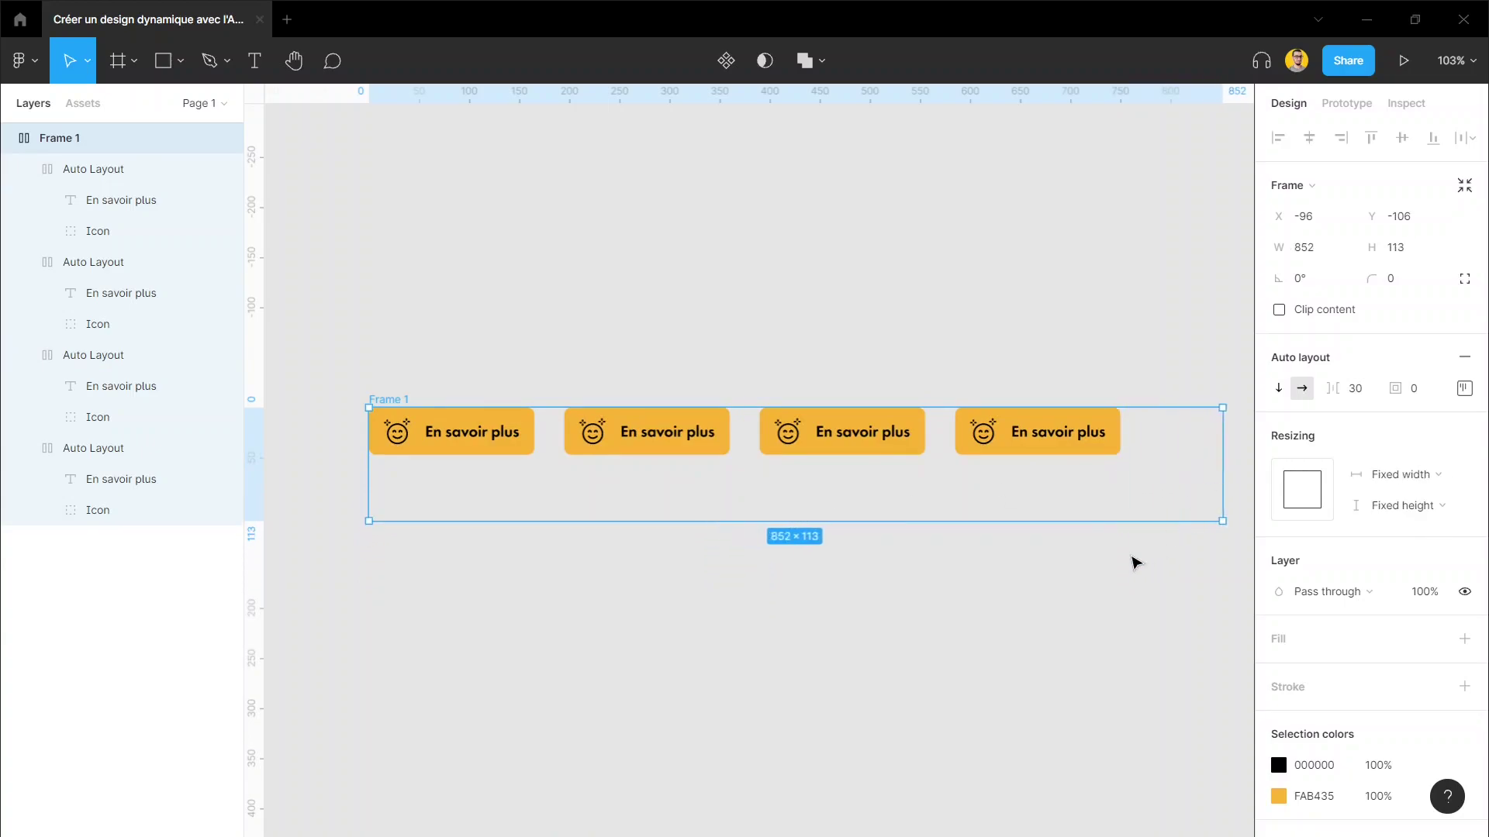
scroll(1096, 565, right, 2)
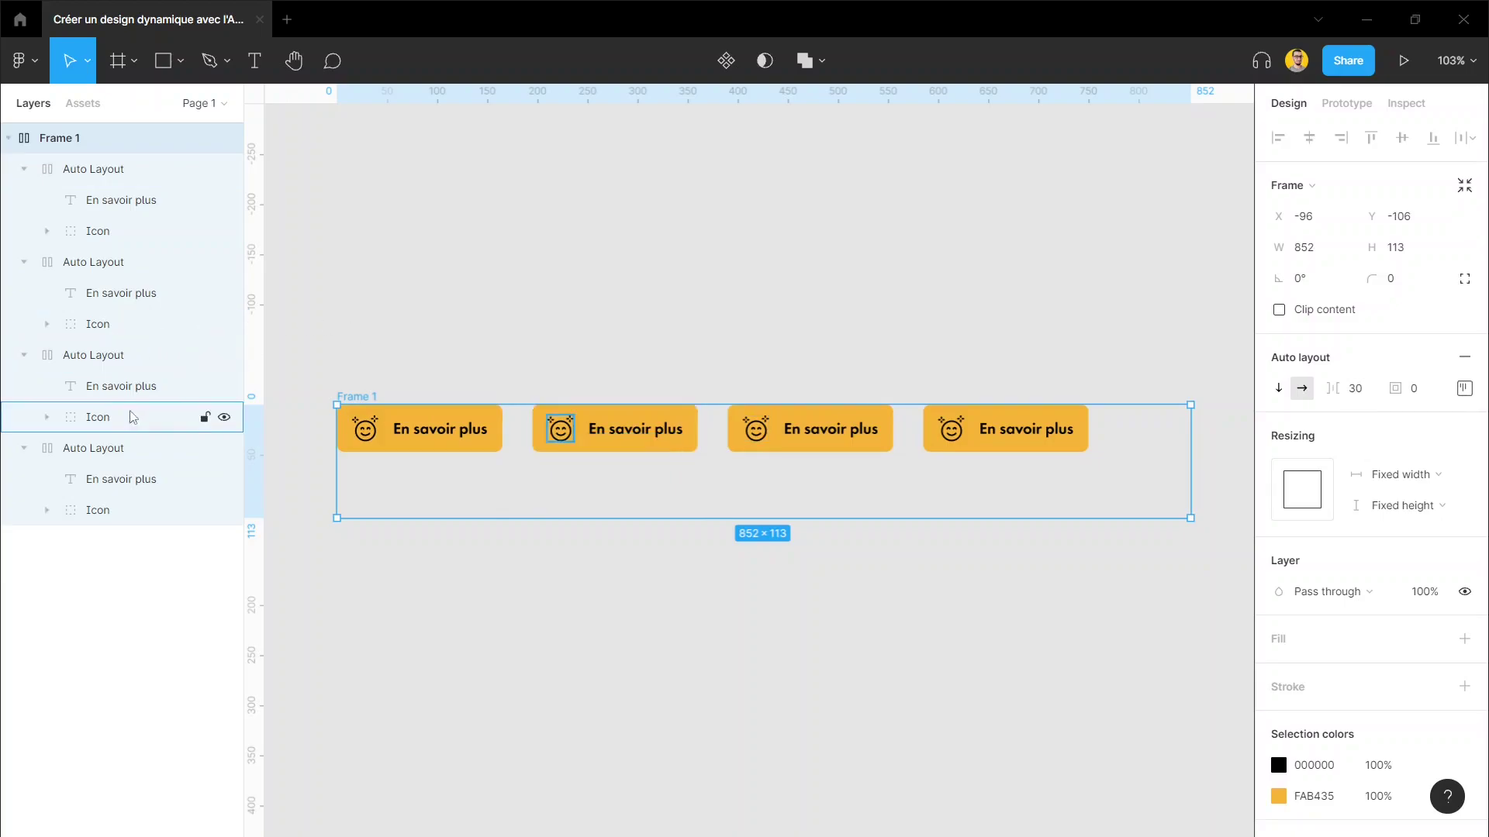
Step: Rename the outer frame containing the four buttons as "Auto Layout Parent"
click(104, 451)
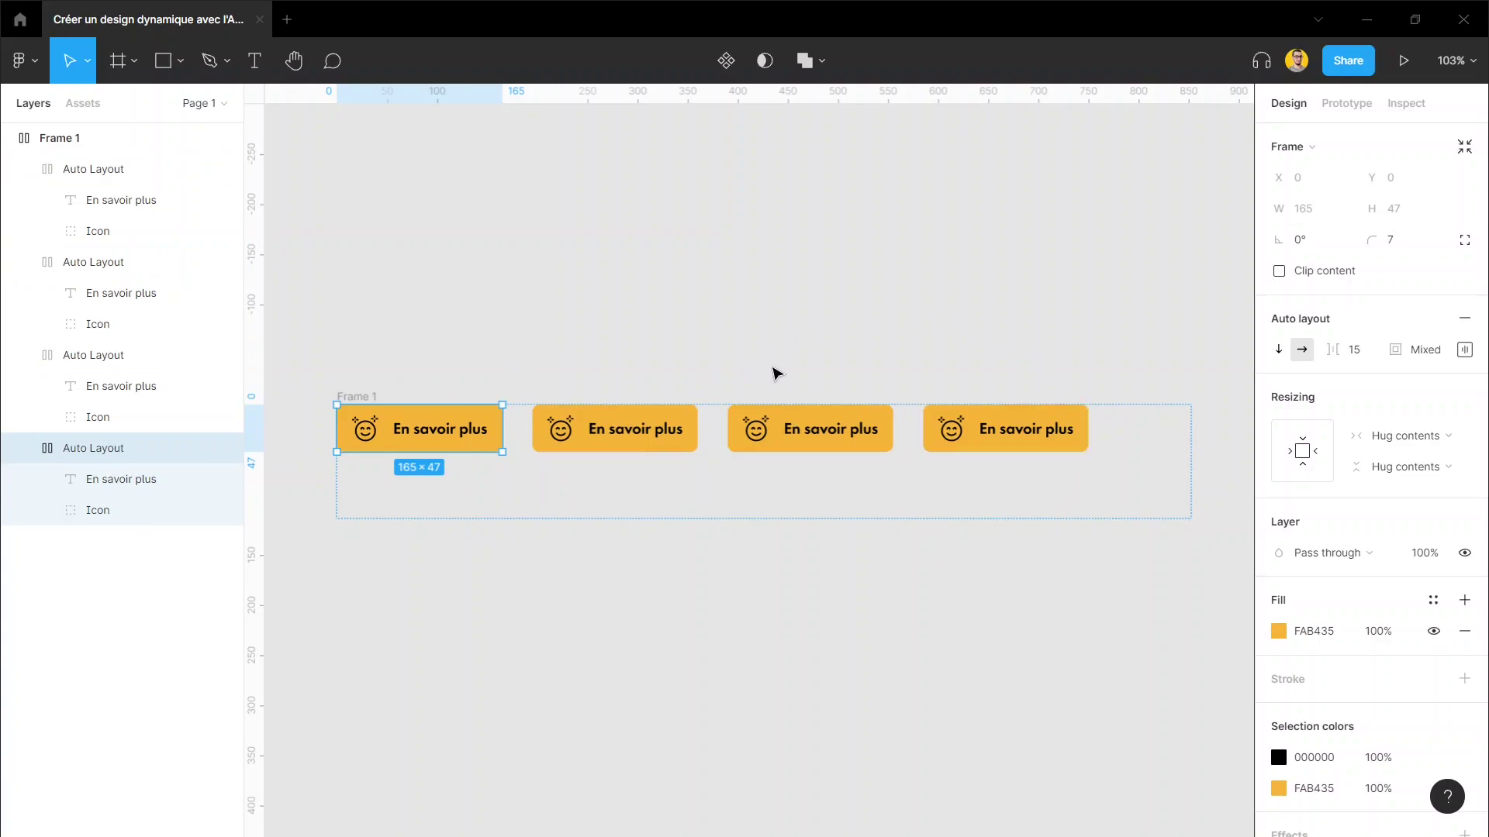
click(367, 400)
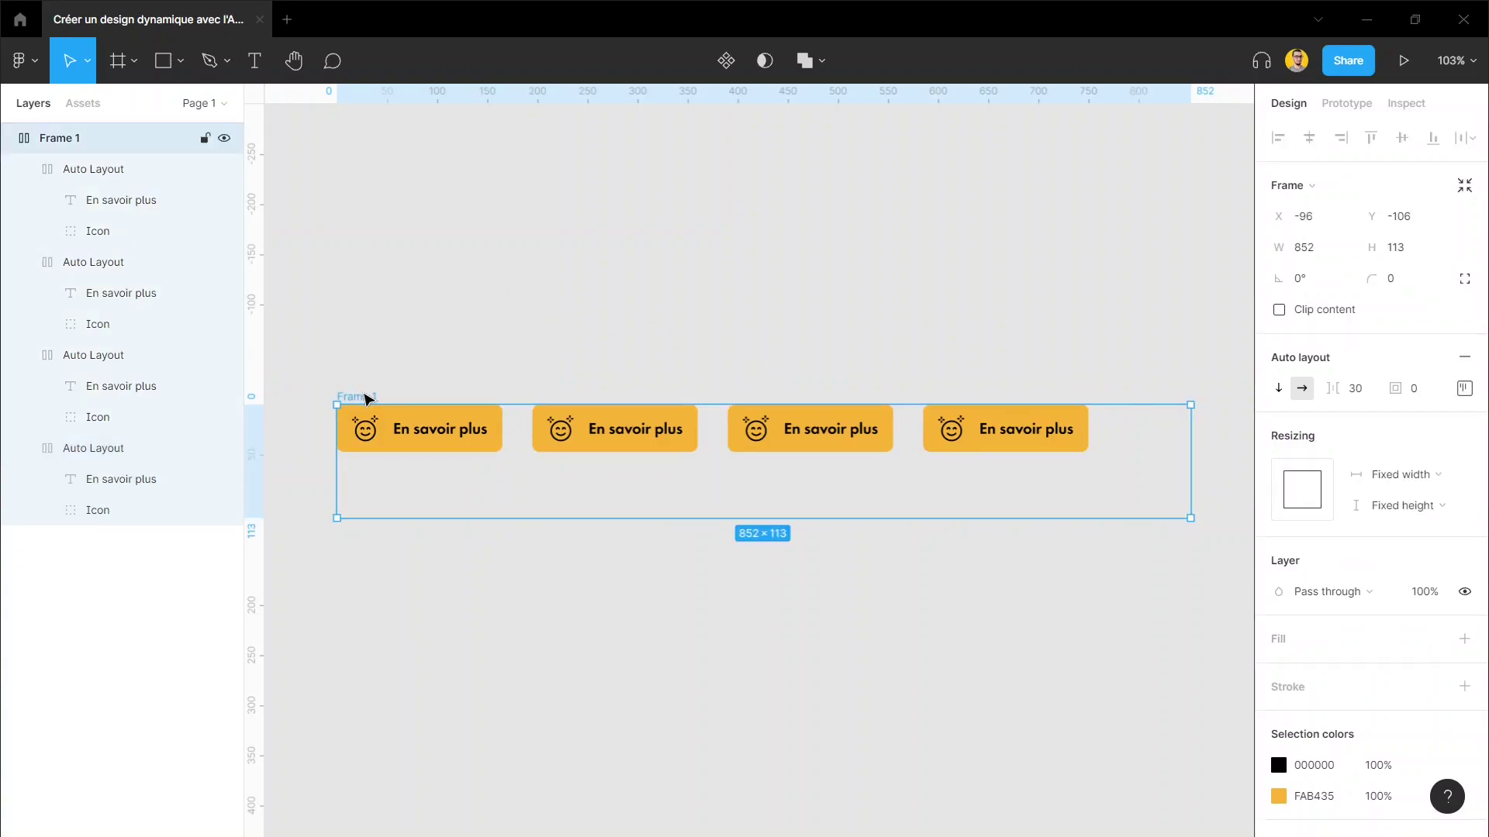
double_click(359, 396)
text(Auto Layout)
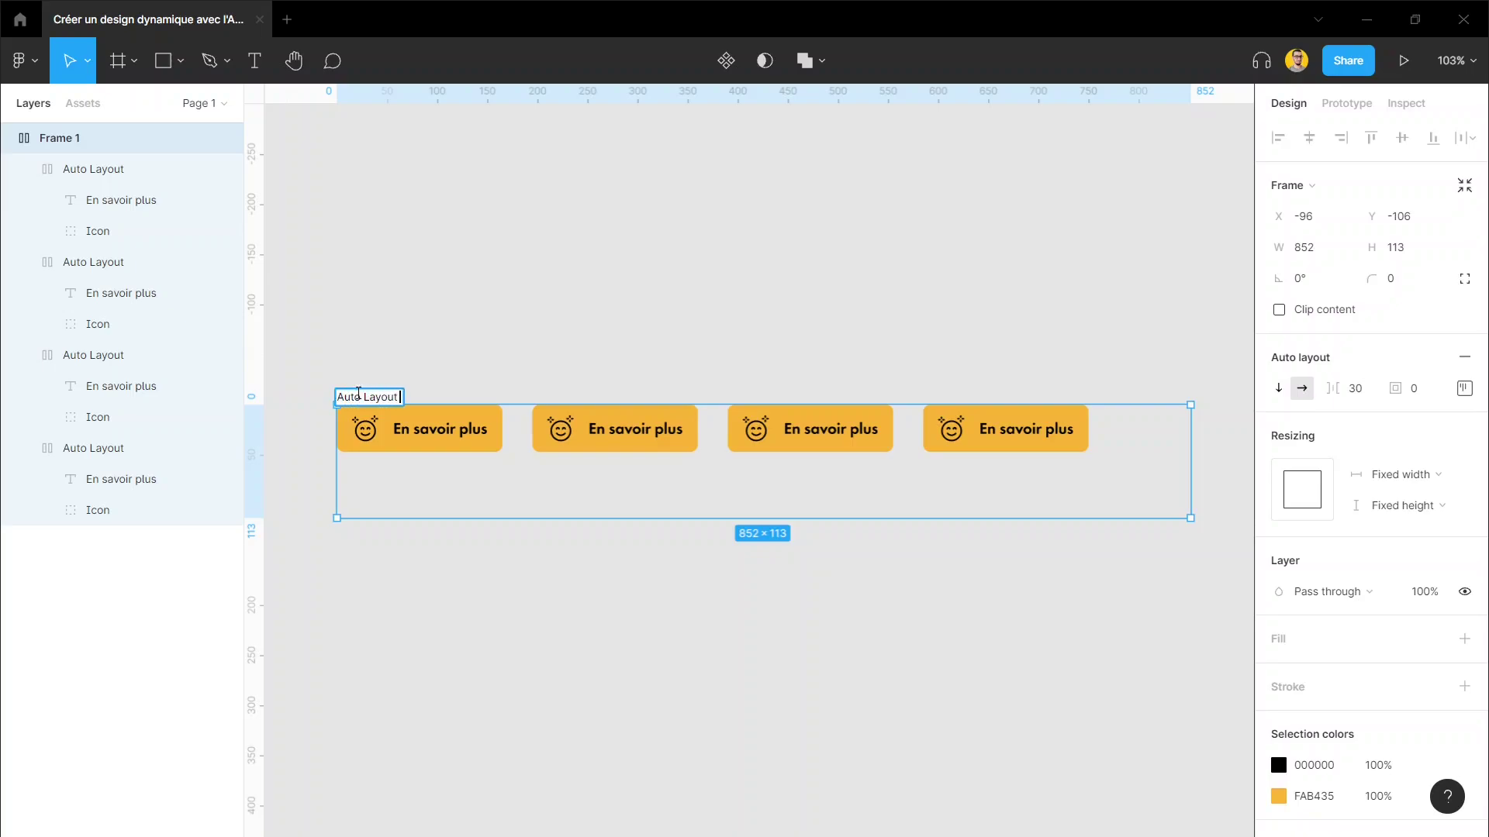
text( Parent)
key(Return)
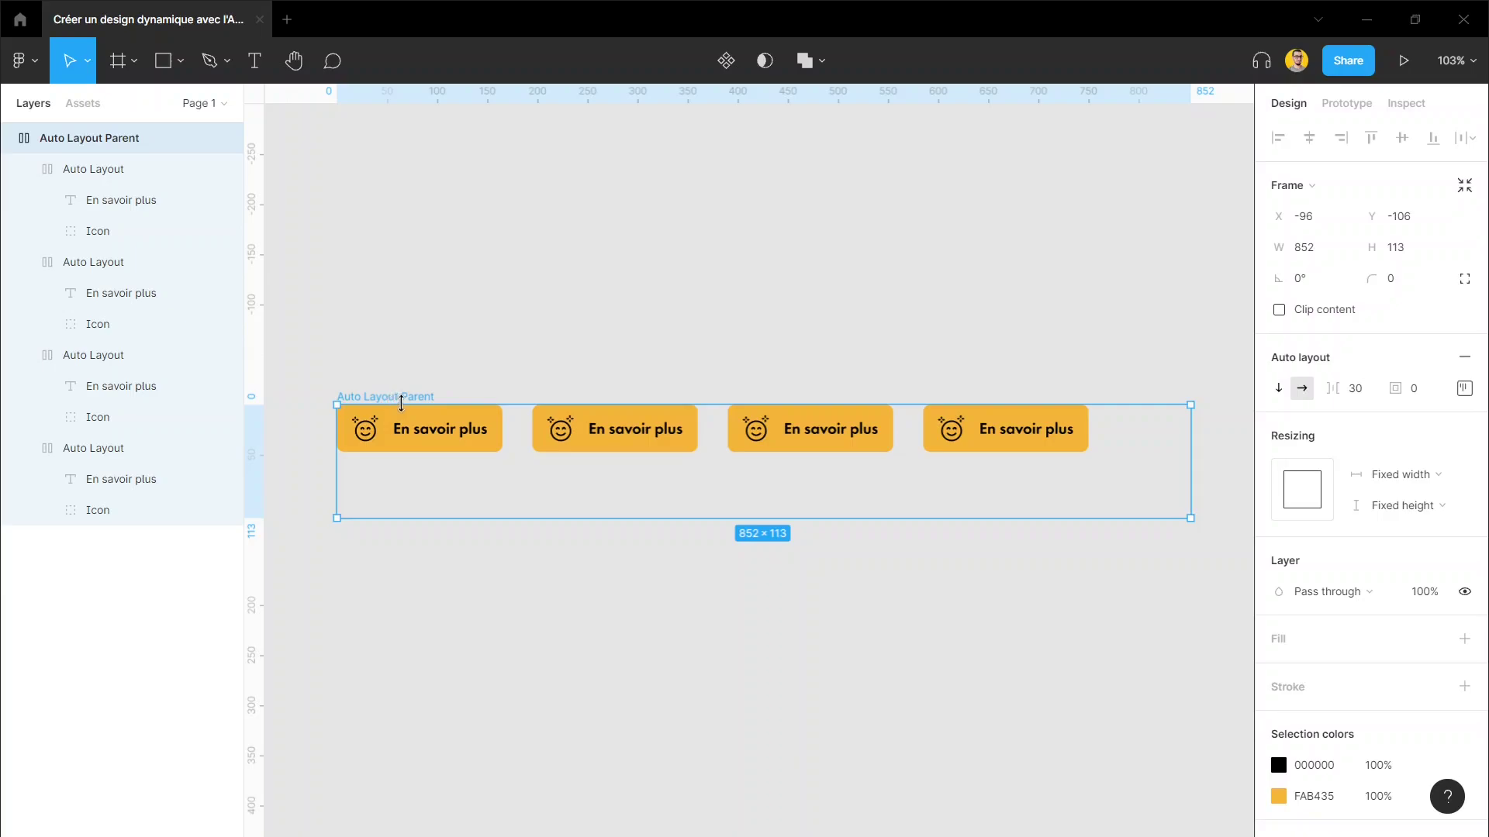
Step: Try centre, top, bottom, left and right alignments for the buttons within the parent frame, ending on centre alignment
click(1464, 388)
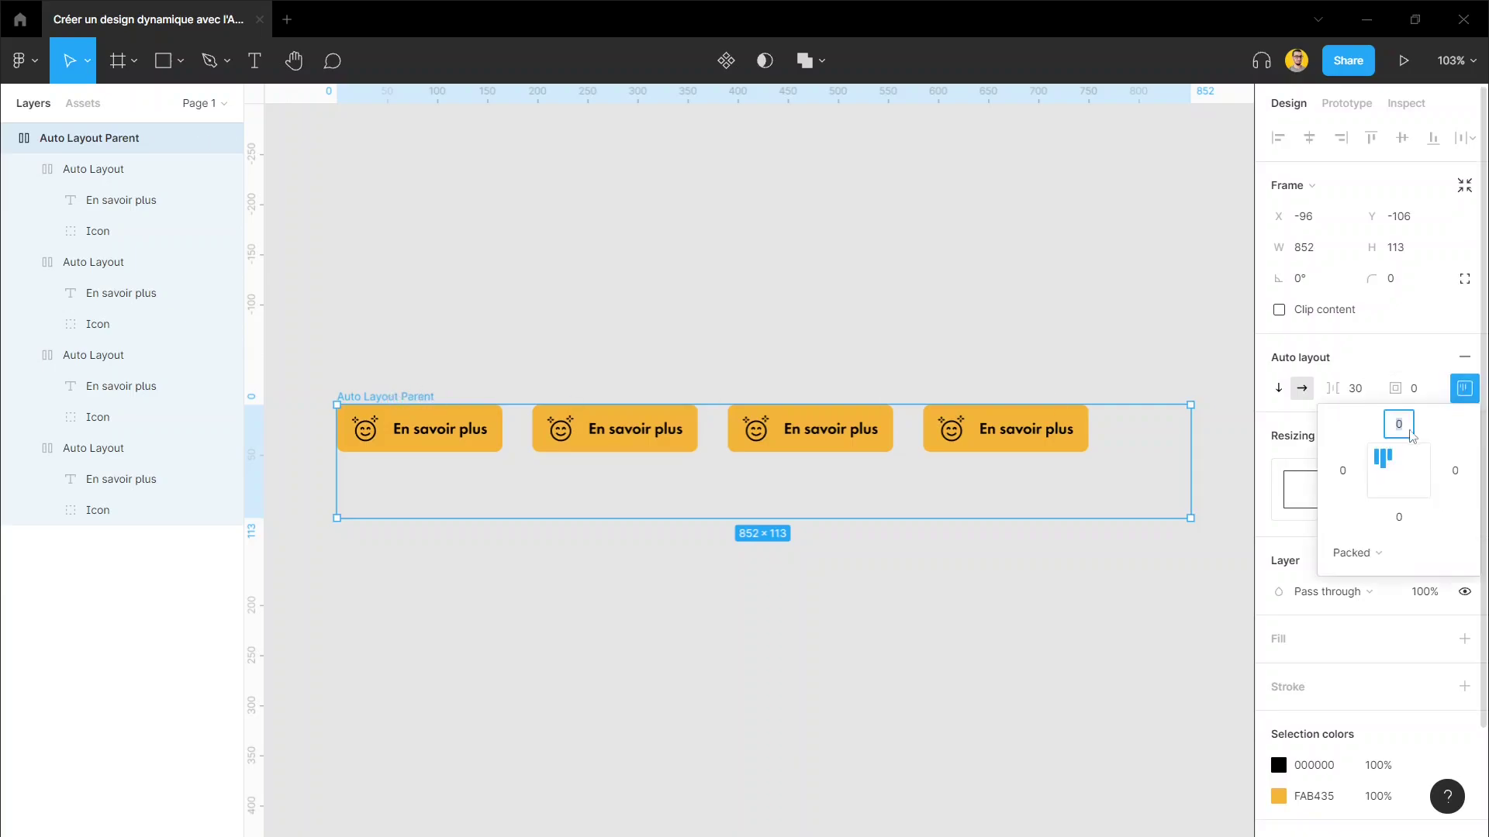
click(1404, 480)
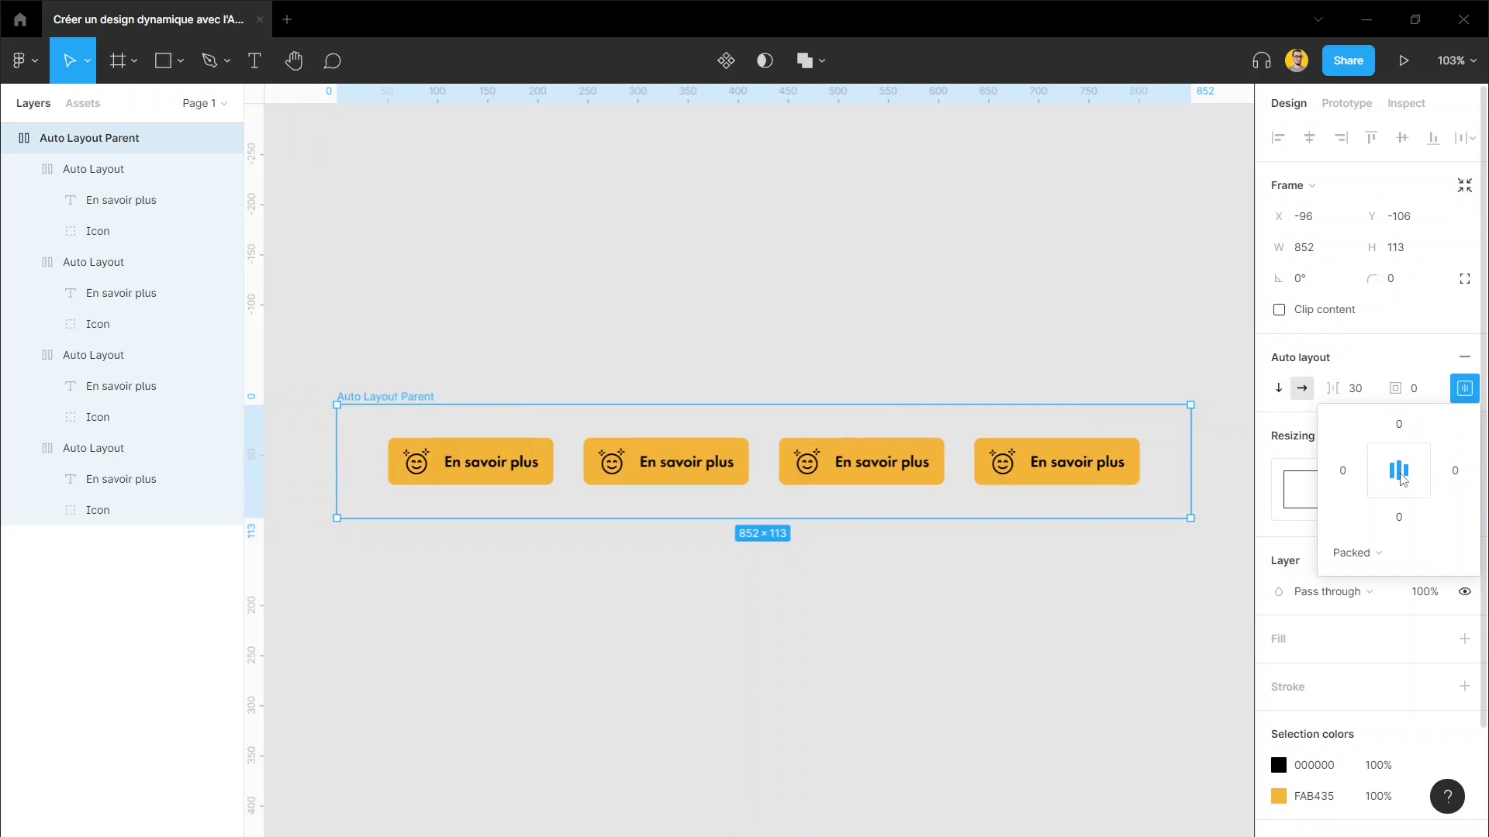
click(1400, 455)
click(1403, 490)
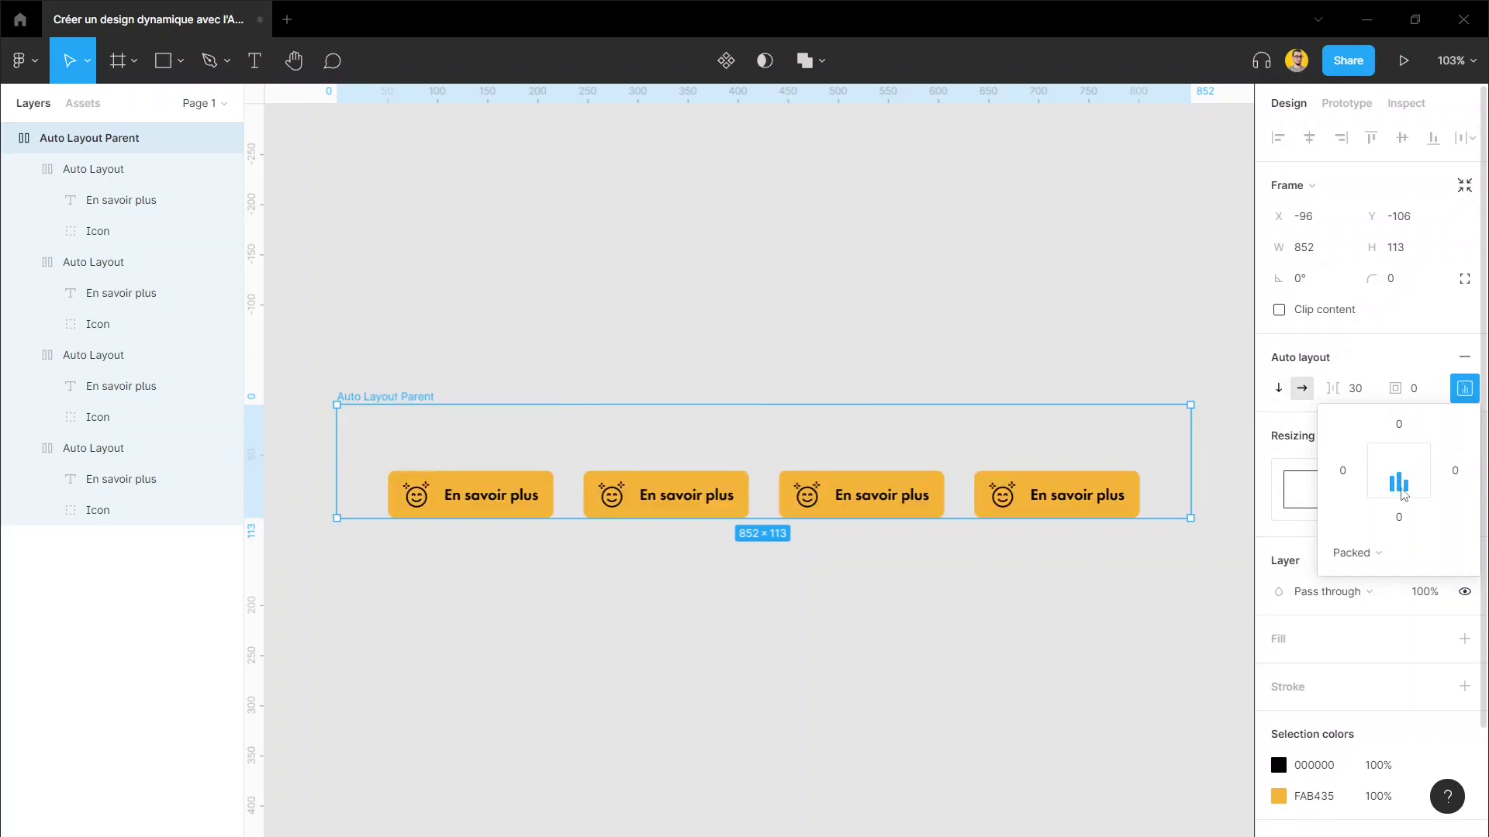
click(1383, 471)
click(1428, 473)
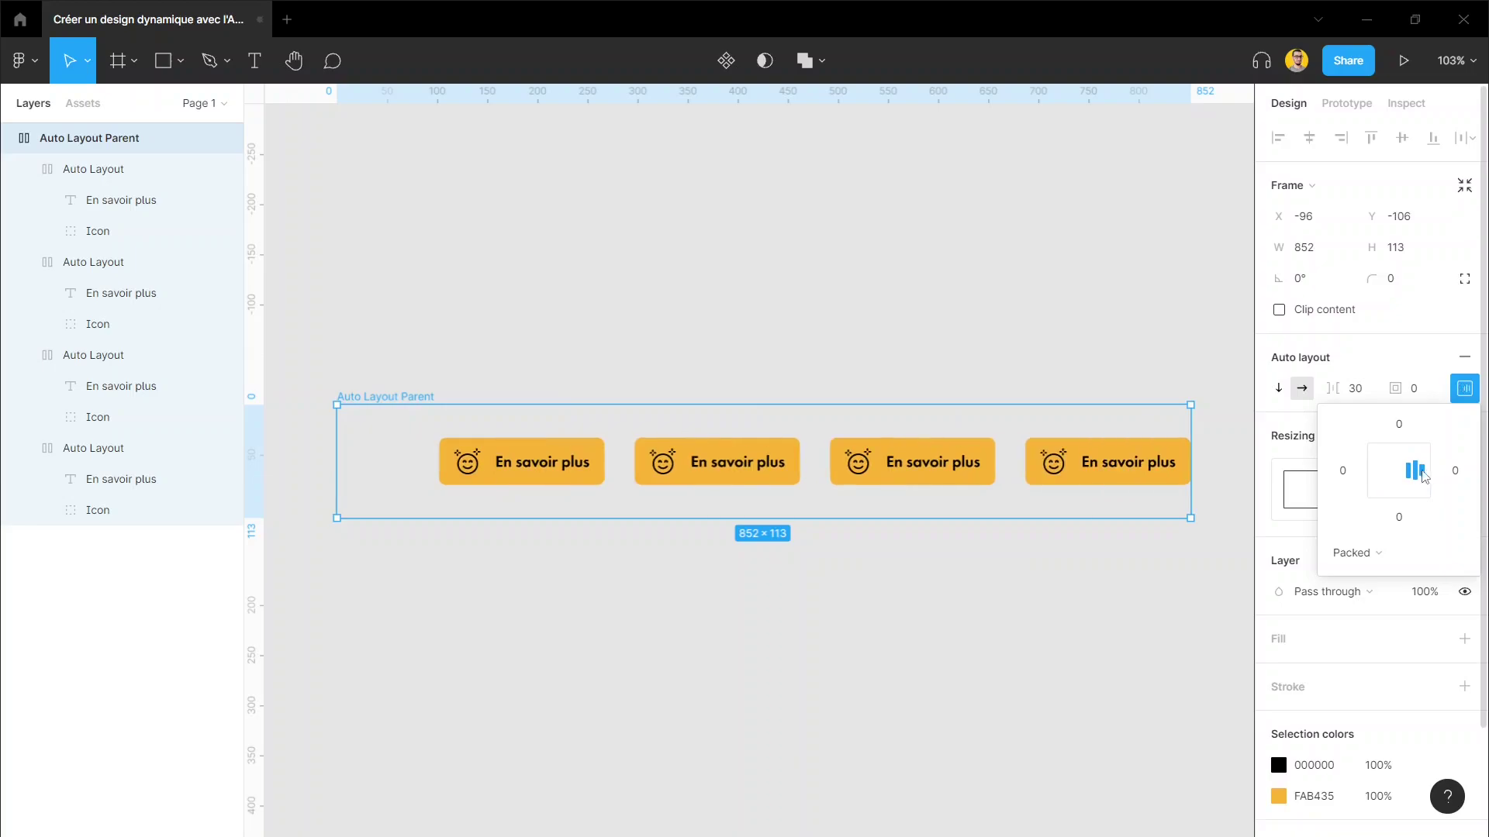
click(1401, 471)
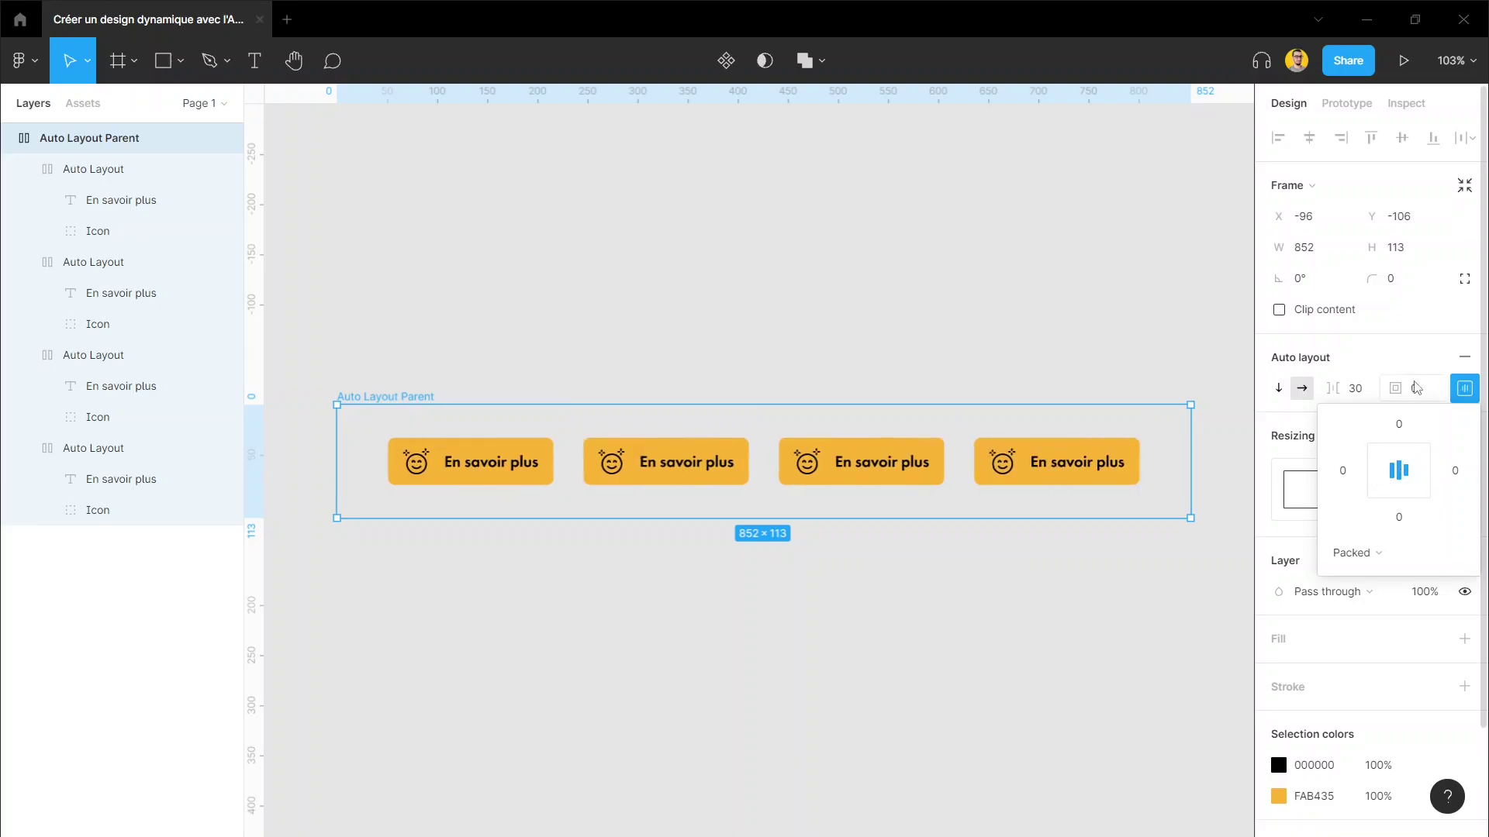
click(1430, 367)
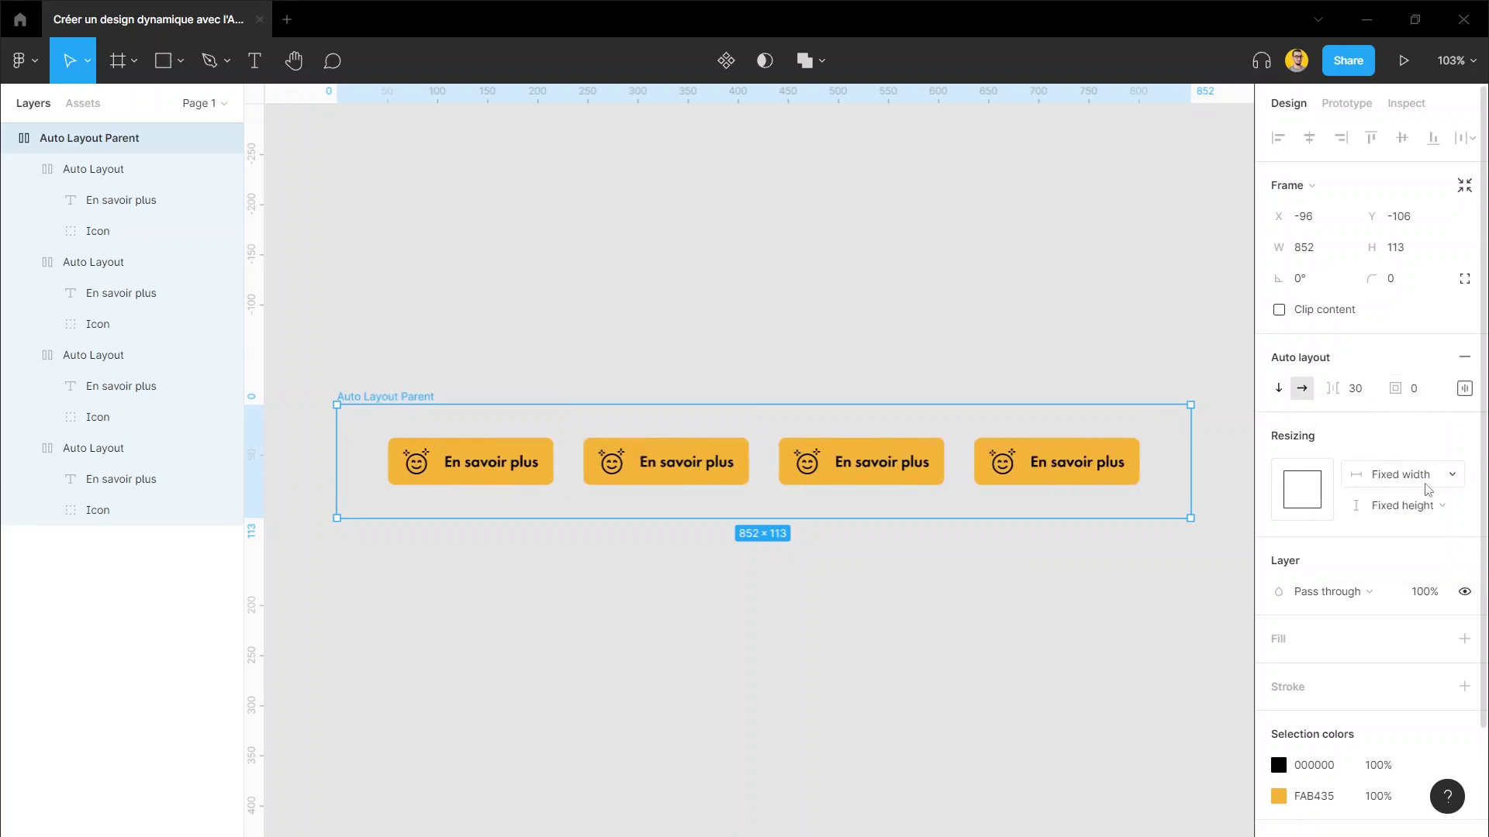
Step: Change the parent frame's spacing mode from Packed to Space between
click(1466, 390)
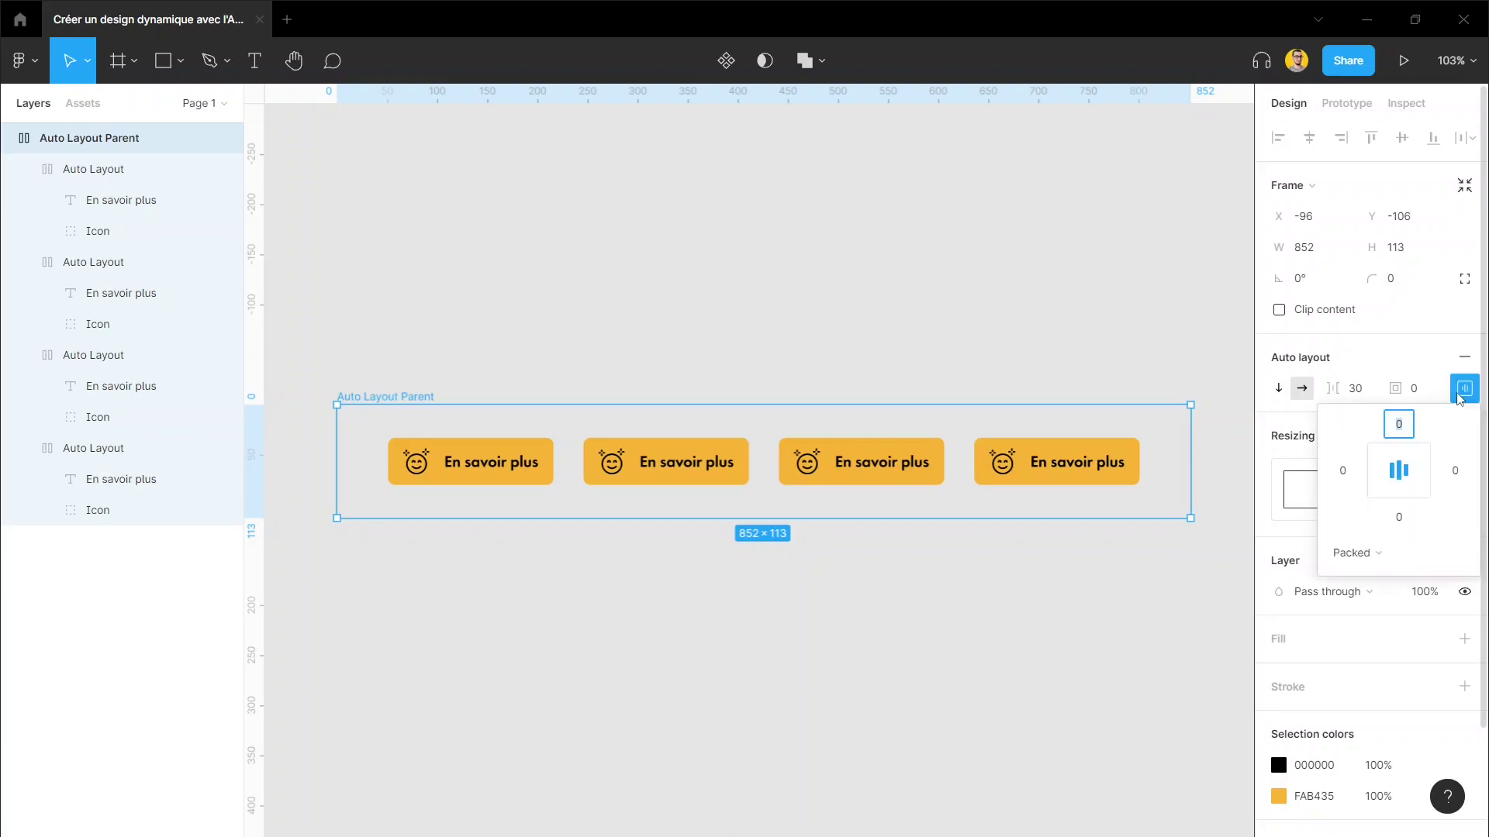
click(1380, 553)
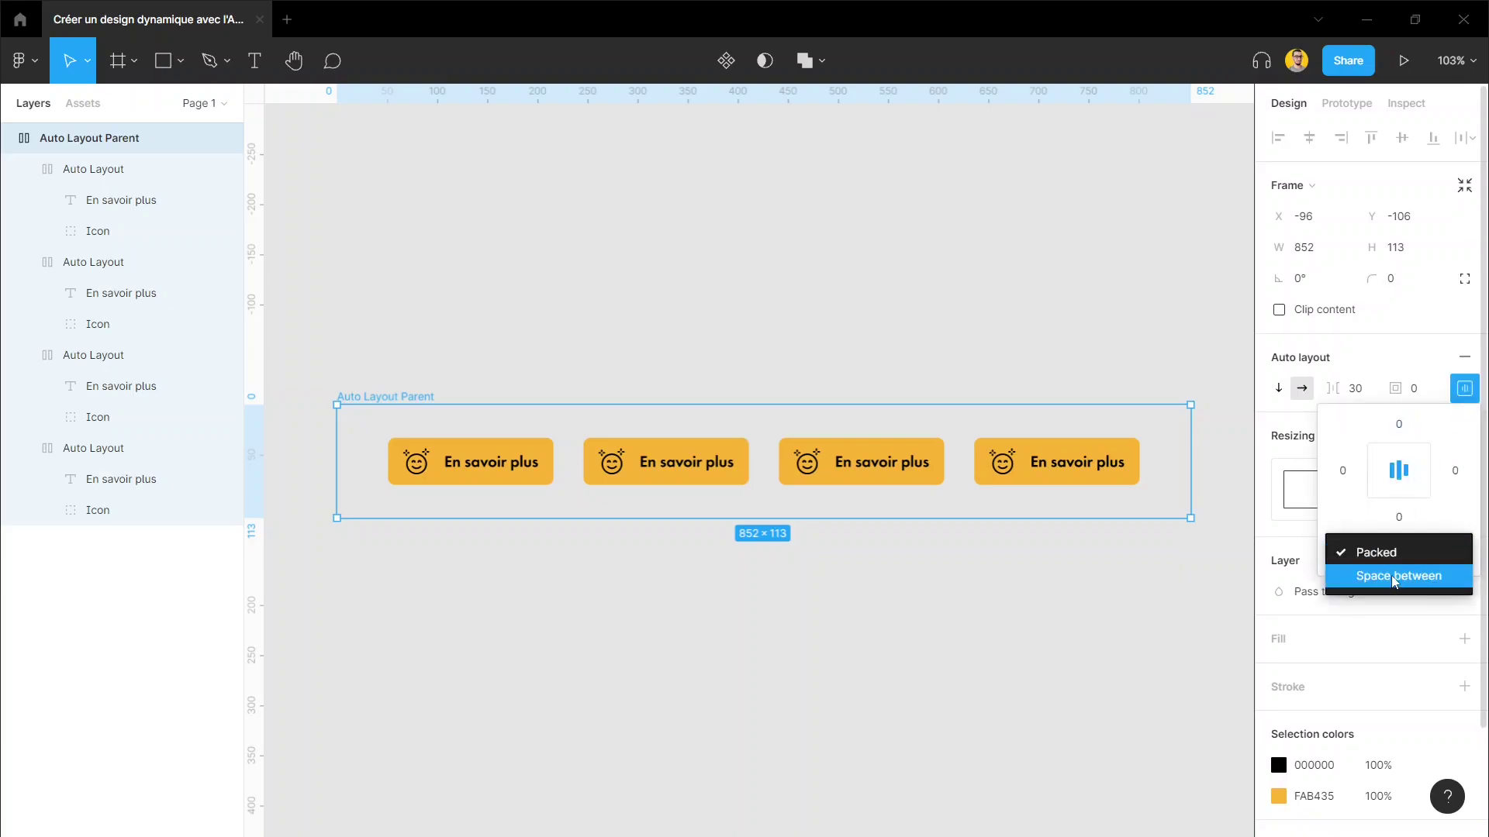
click(1394, 579)
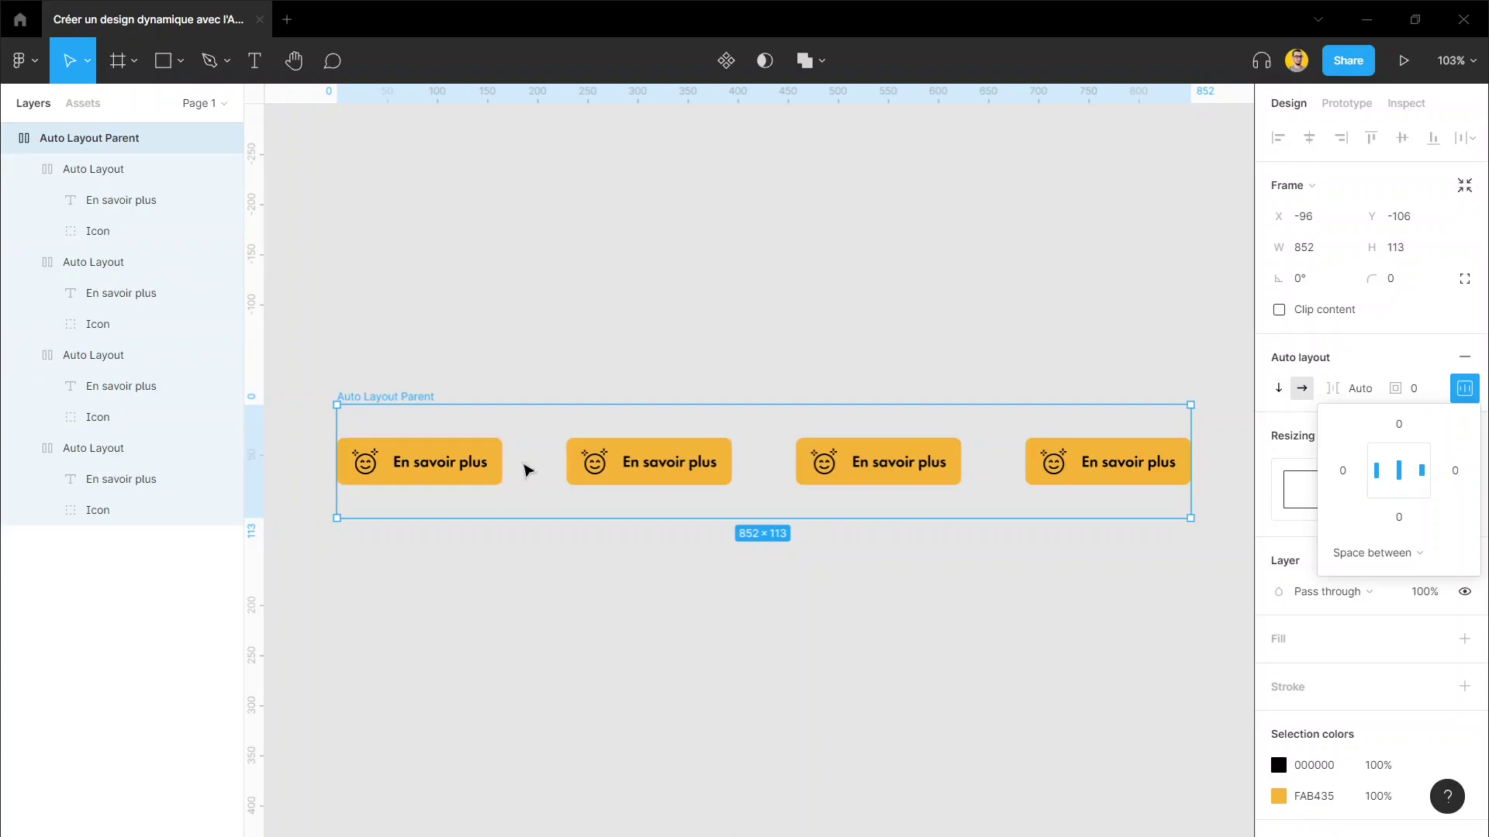
Step: Try the Packed spacing mode on the parent frame, and switch it back to Space between
click(1406, 560)
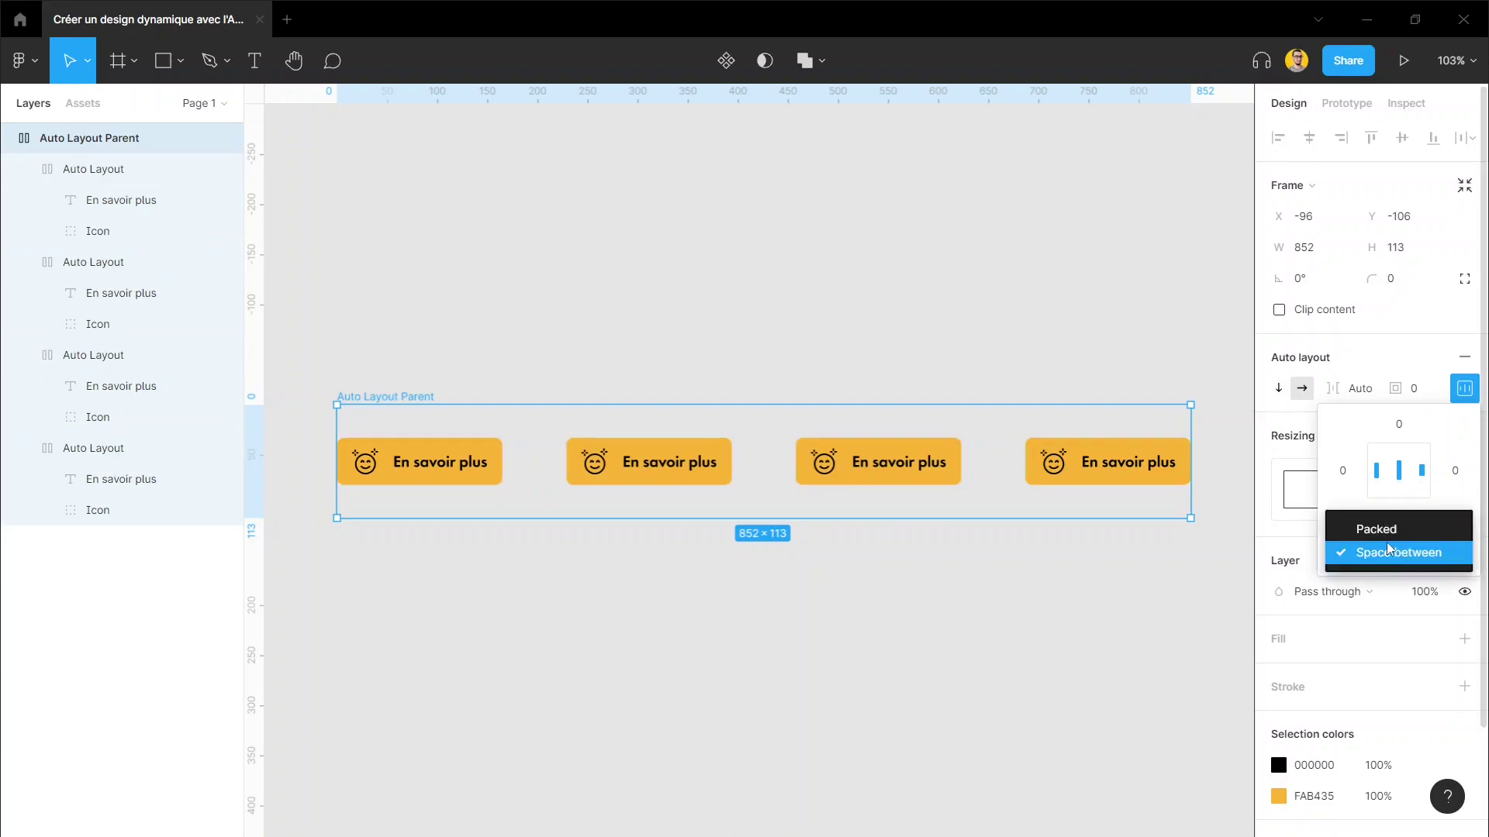
click(1391, 527)
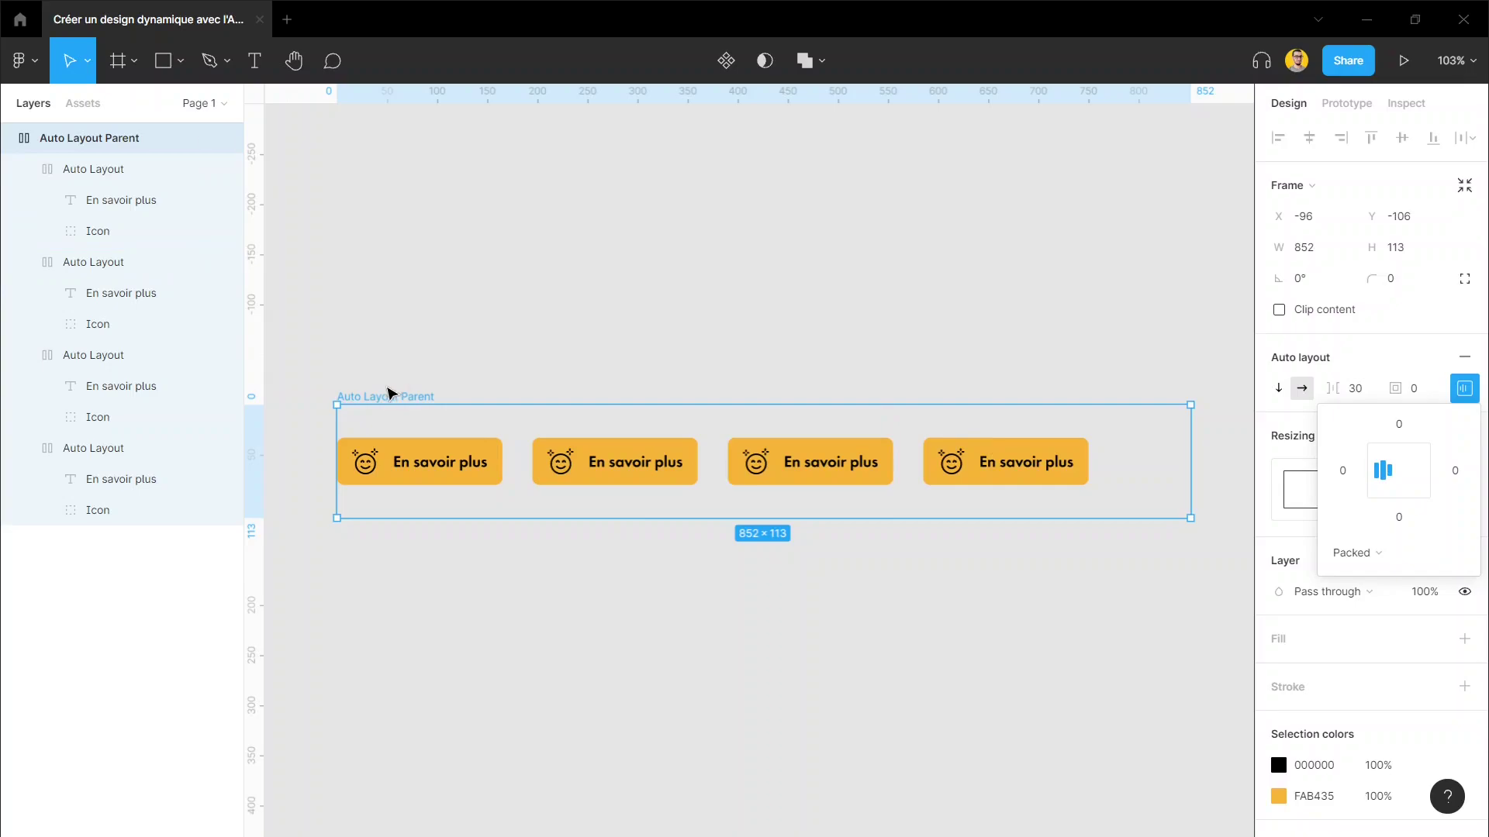
drag(306, 354, 1160, 552)
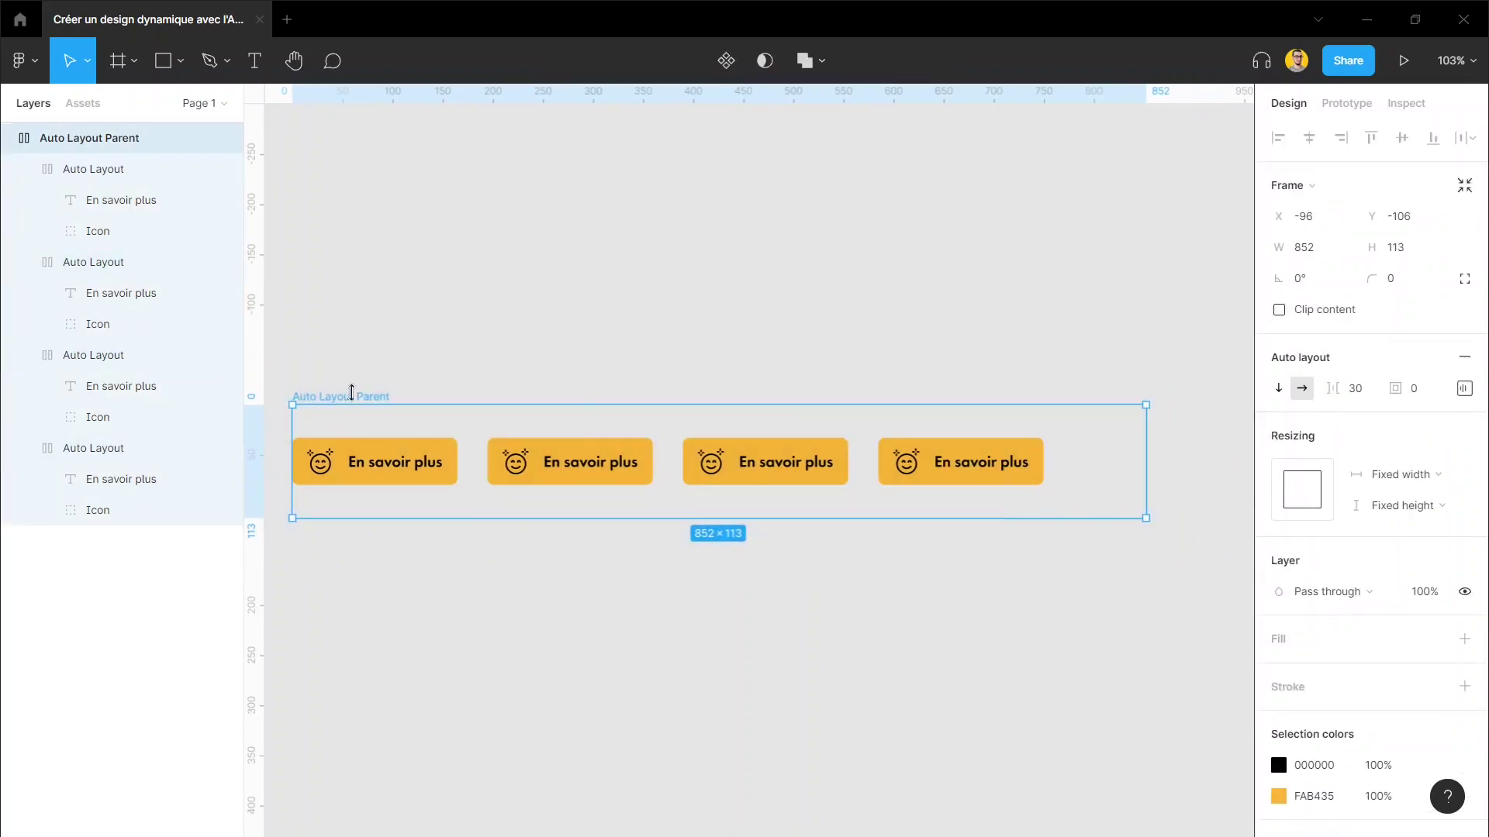
click(1464, 387)
click(1382, 551)
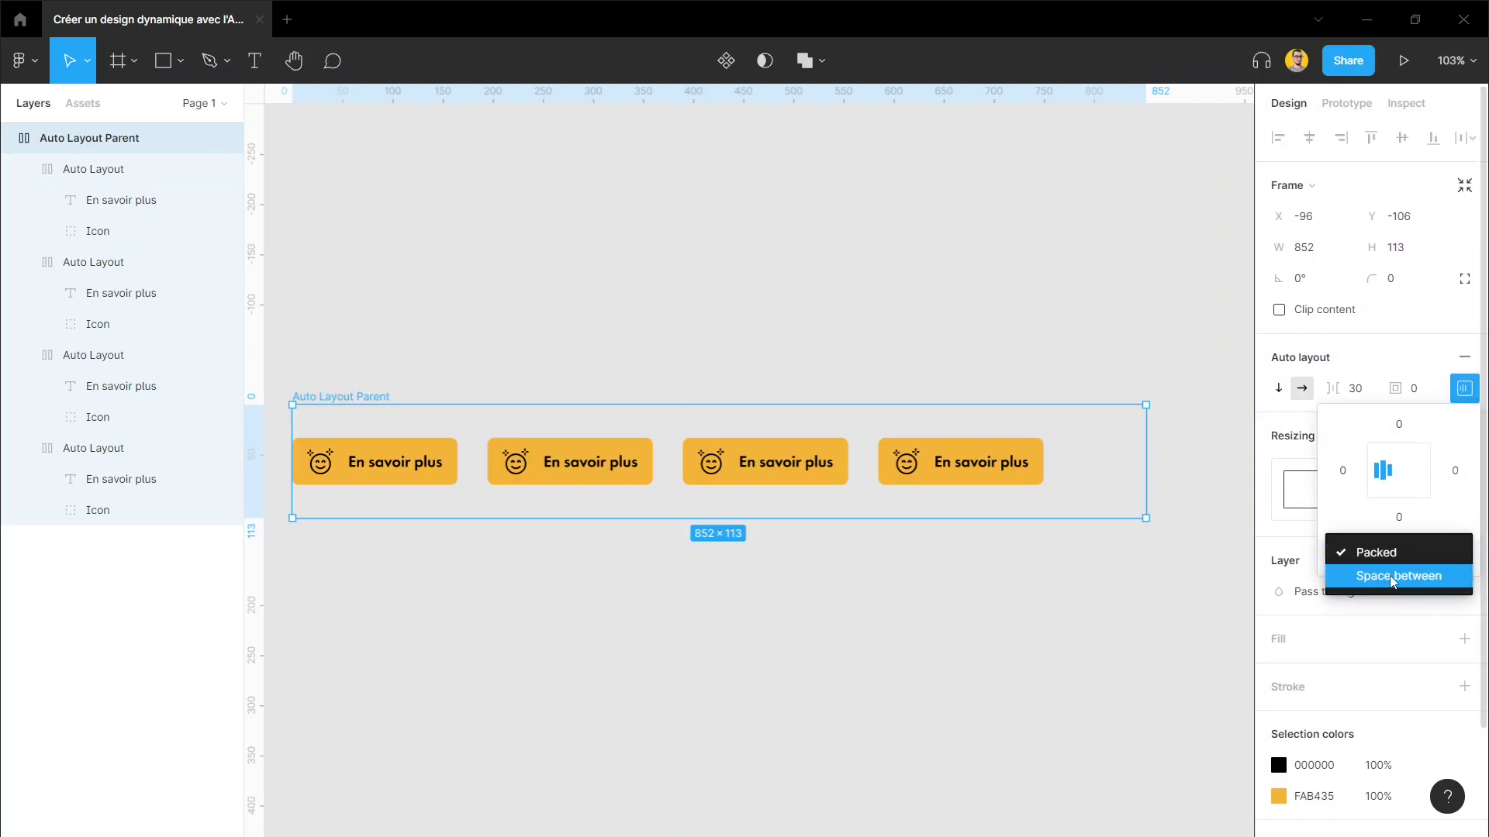
click(1384, 578)
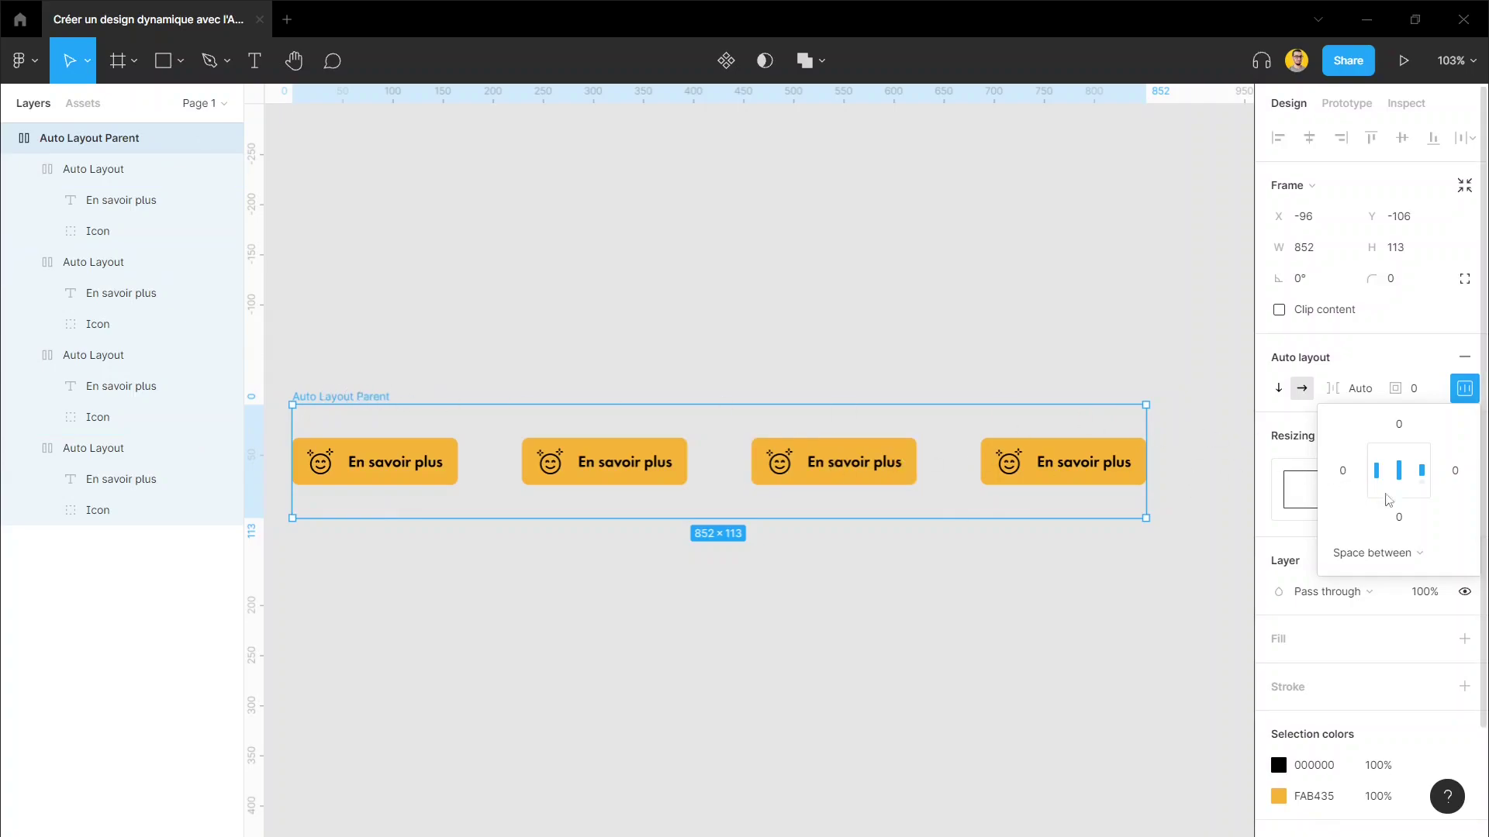
click(1465, 389)
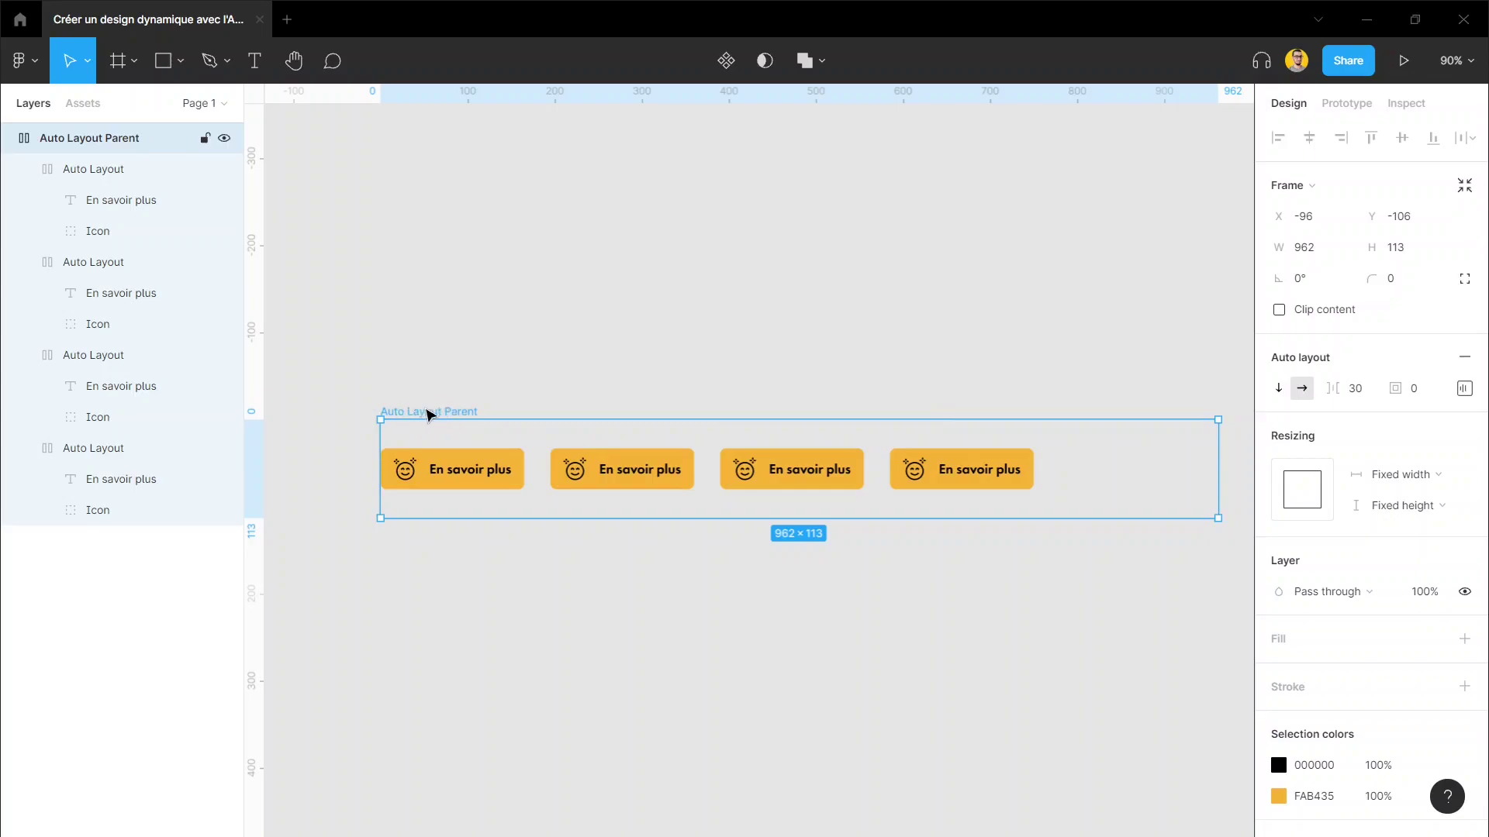
Step: Set both the width and height resizing of the parent frame to Hug contents
click(1421, 476)
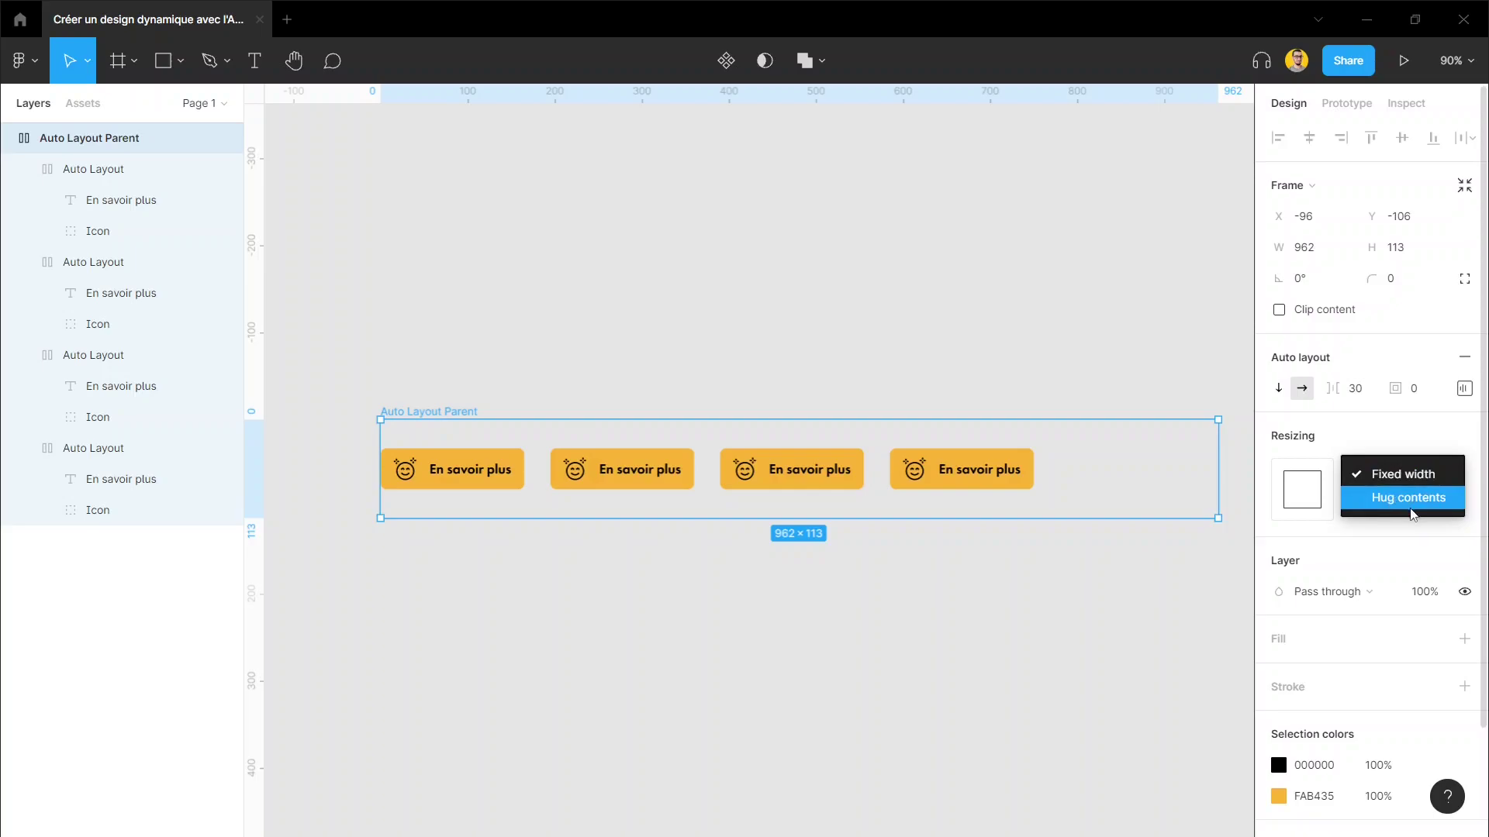
click(1419, 500)
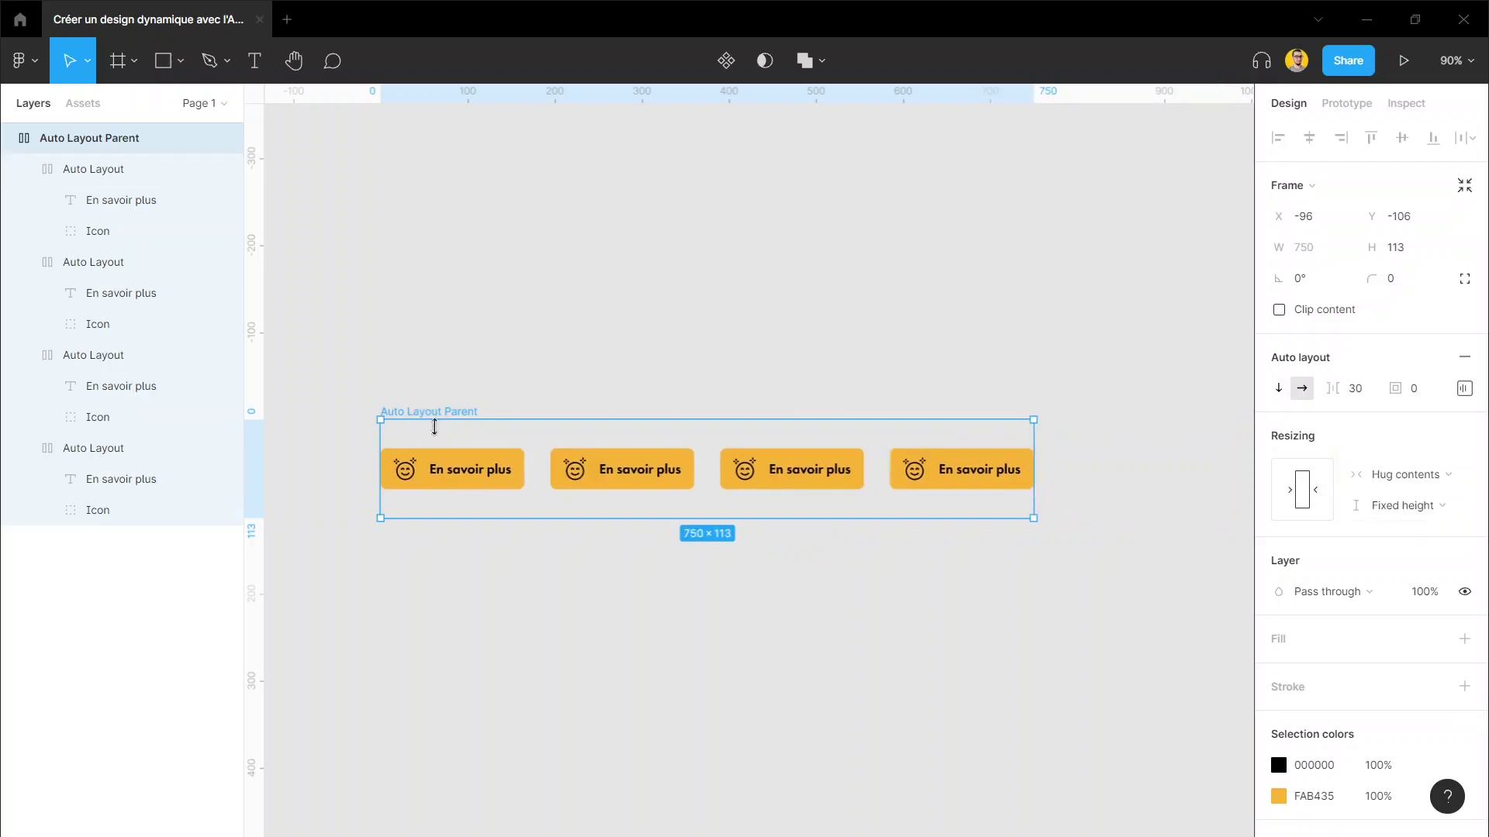
click(1429, 508)
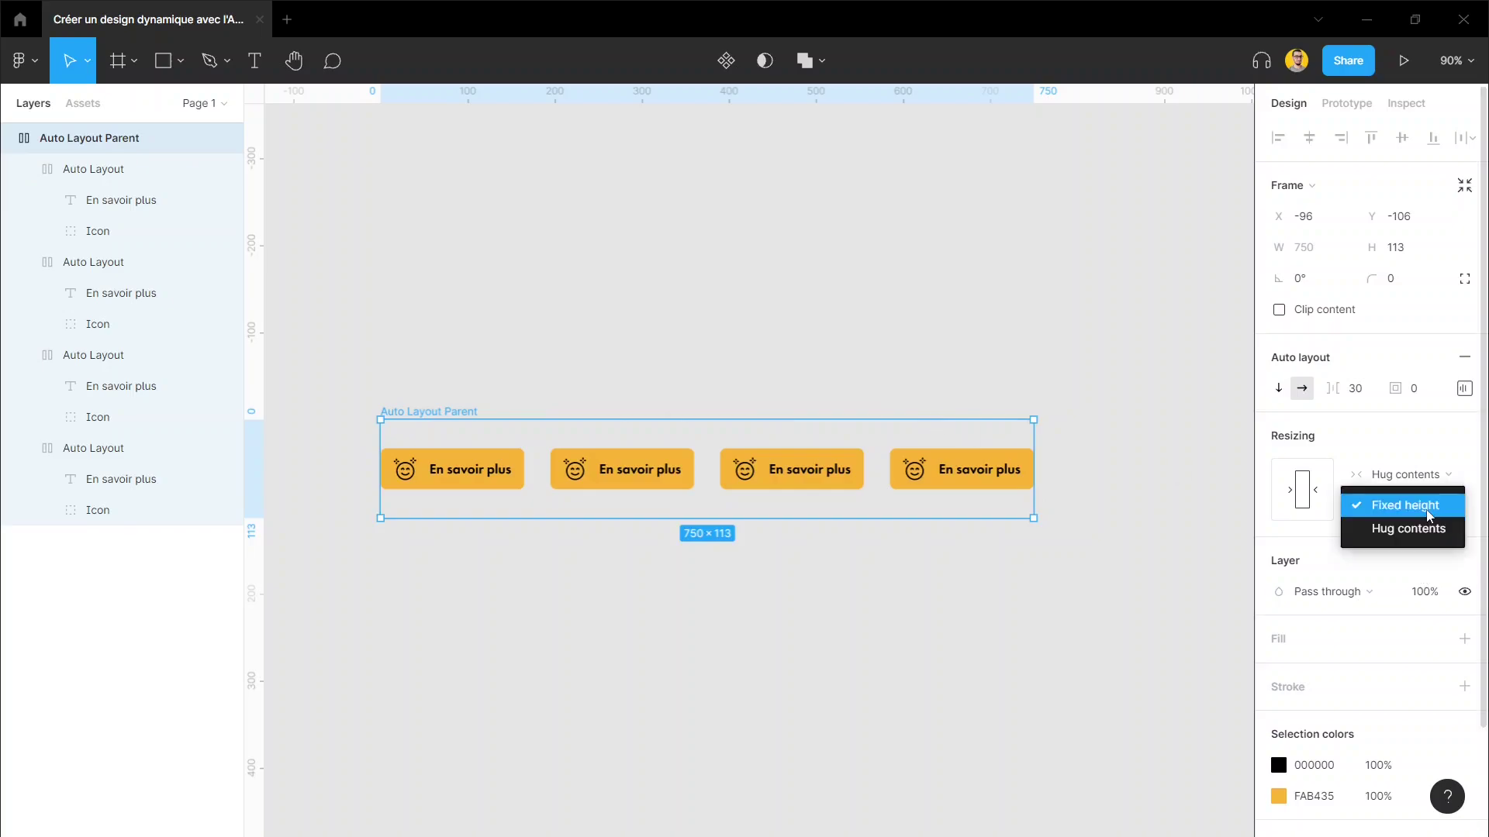
click(1393, 527)
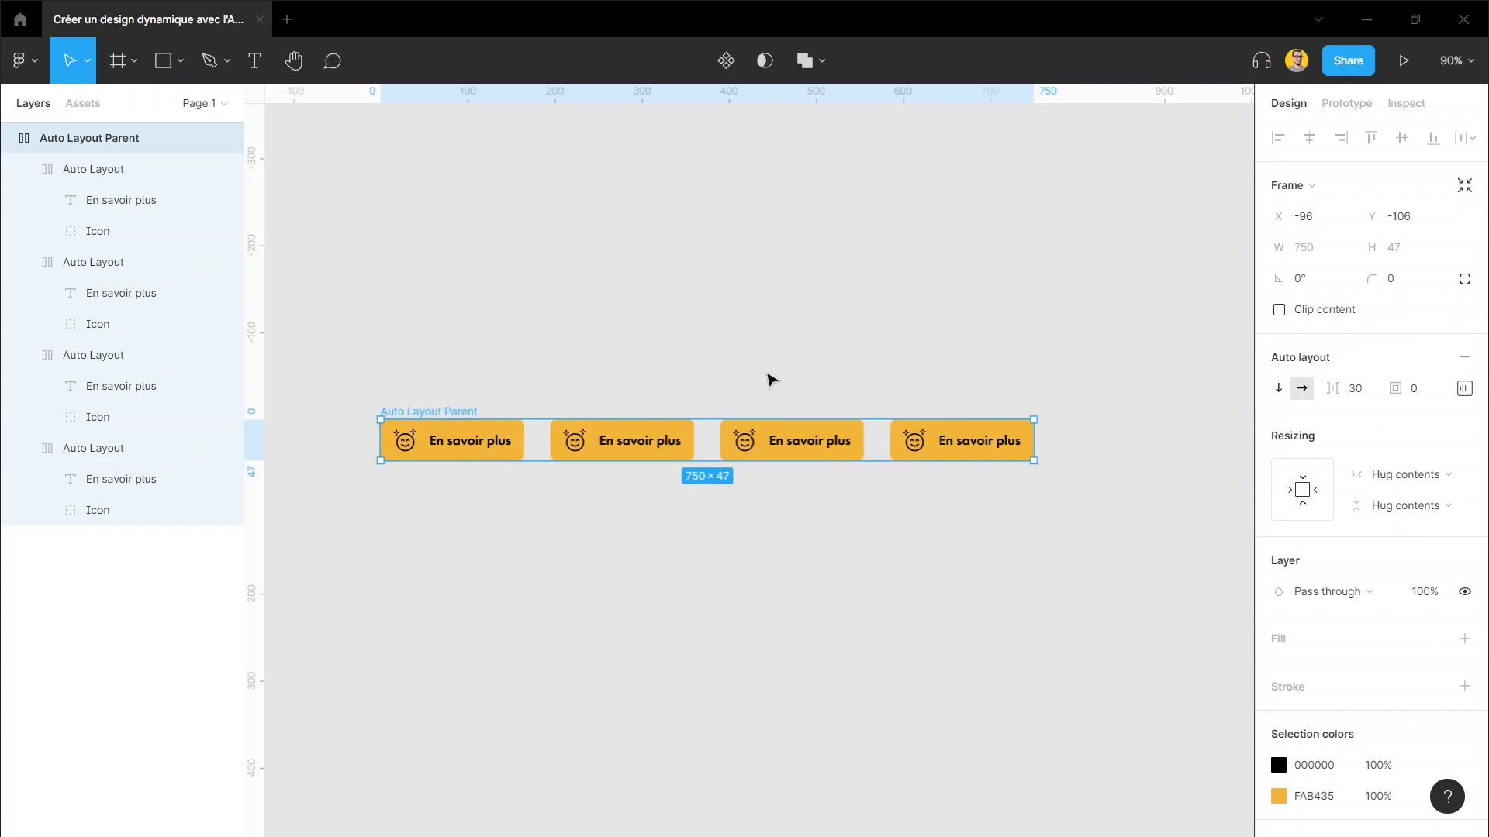
Step: Enlarge the parent frame to about 946 × 137 and align the four buttons to its centre
drag(731, 458, 699, 538)
scroll(1034, 434, down, 1)
drag(1034, 435, 1183, 436)
drag(1107, 604, 940, 612)
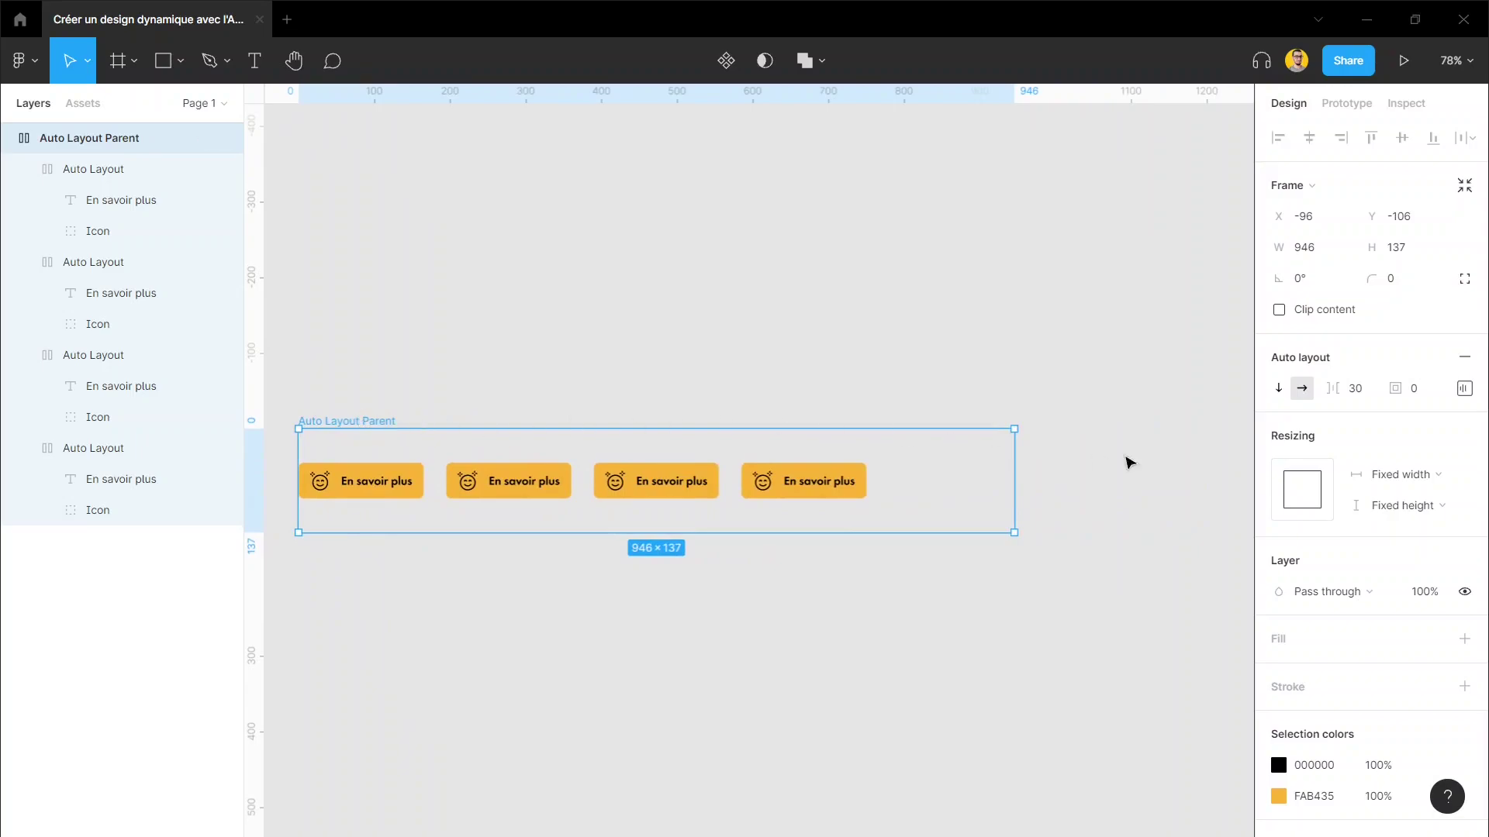
click(1464, 388)
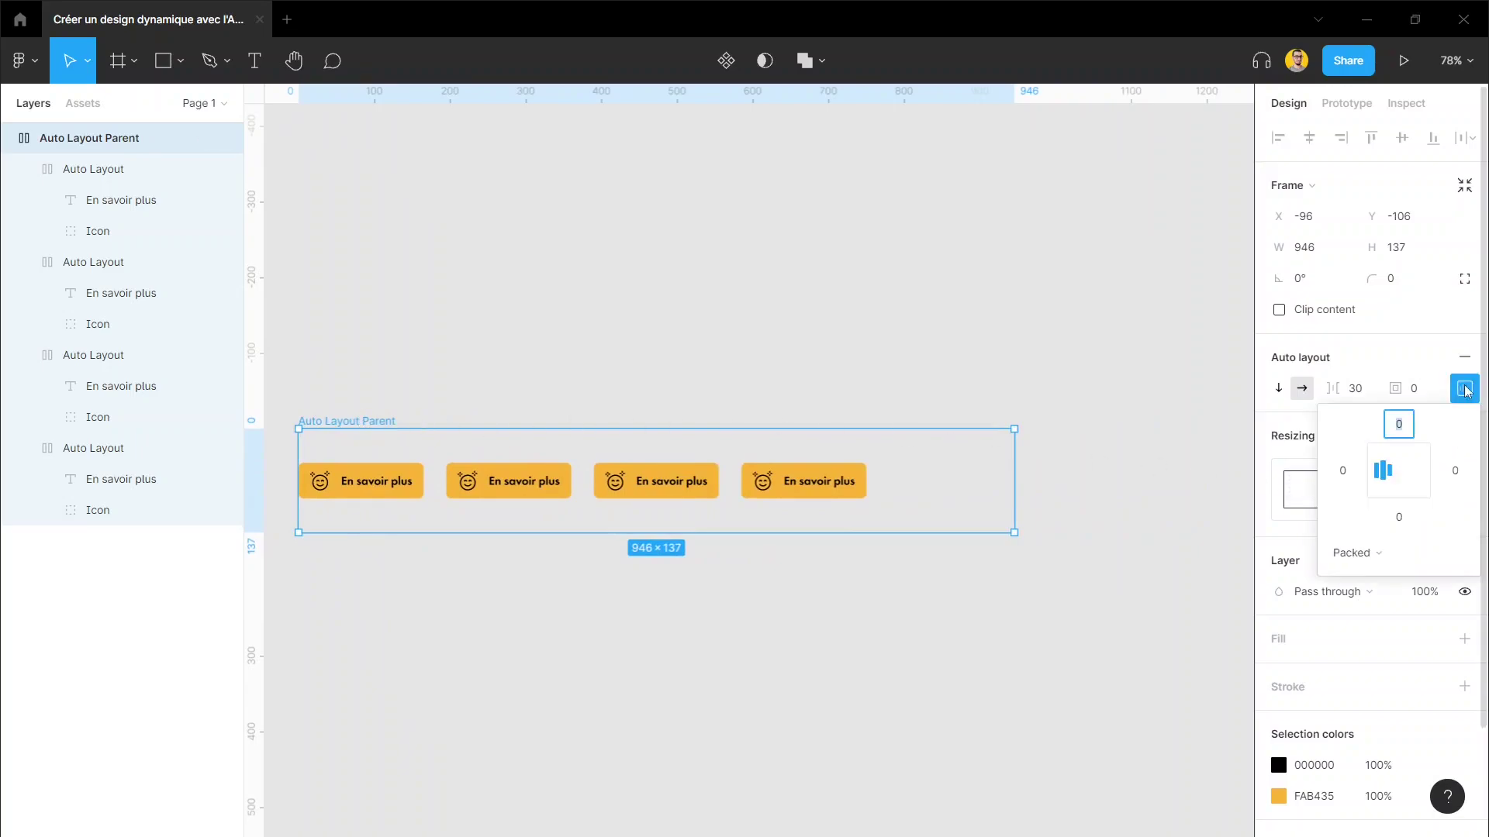
click(1398, 473)
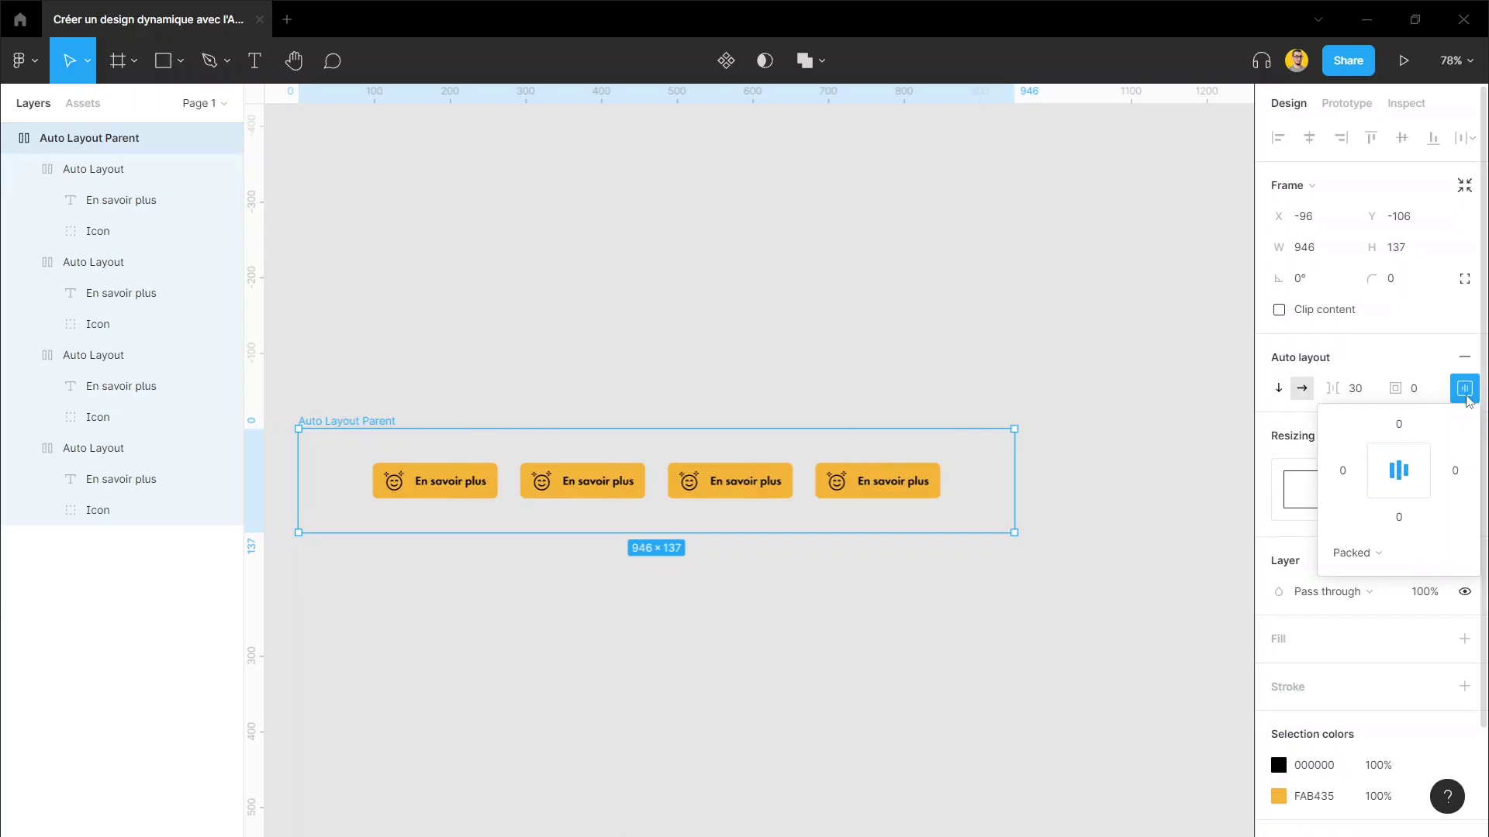
Step: Enlarge the parent frame to about 1136 × 443 and switch its Auto Layout direction to vertical
click(884, 419)
click(386, 421)
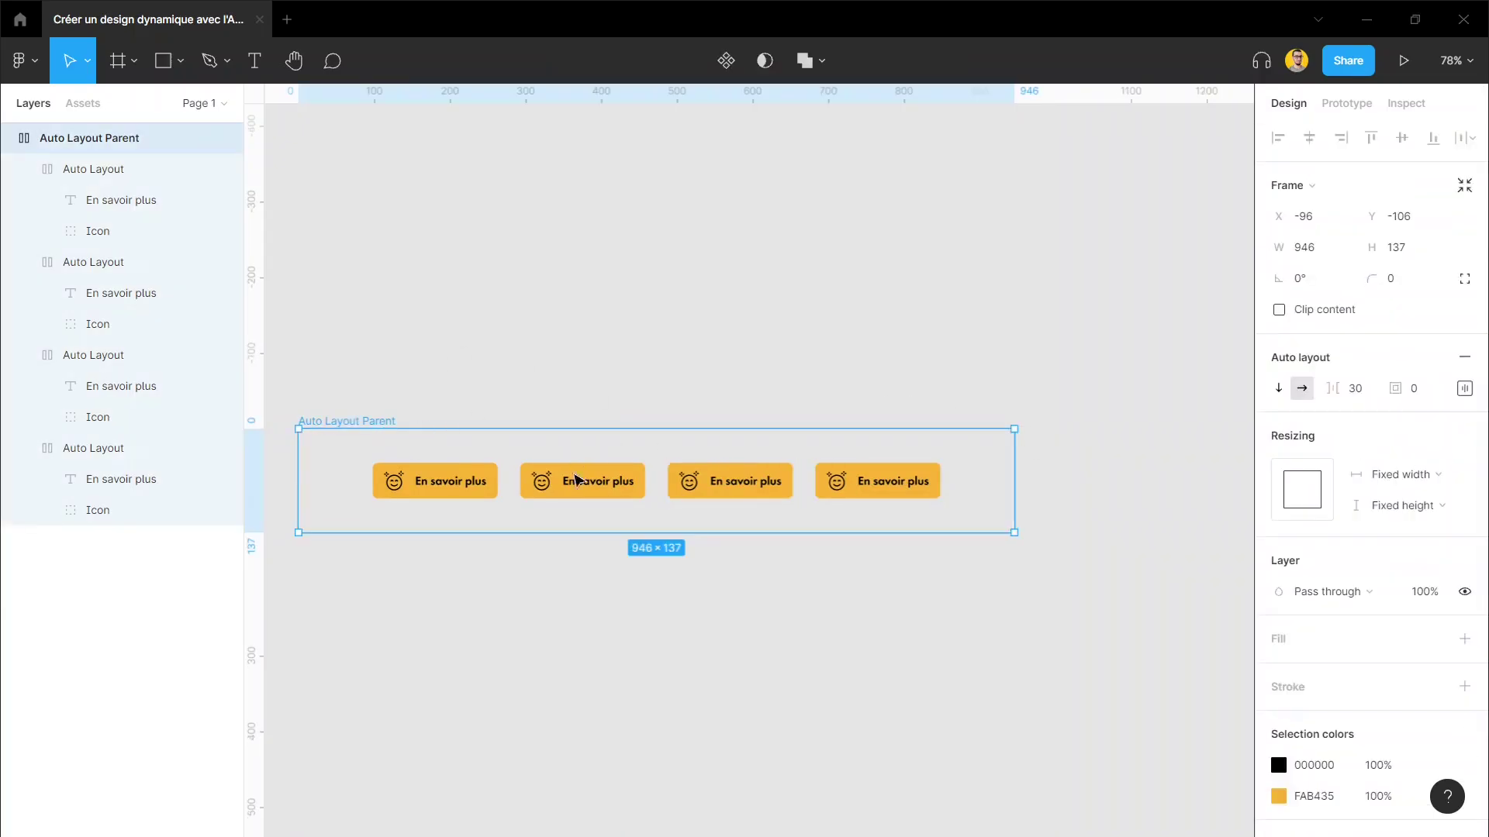
drag(606, 541, 625, 732)
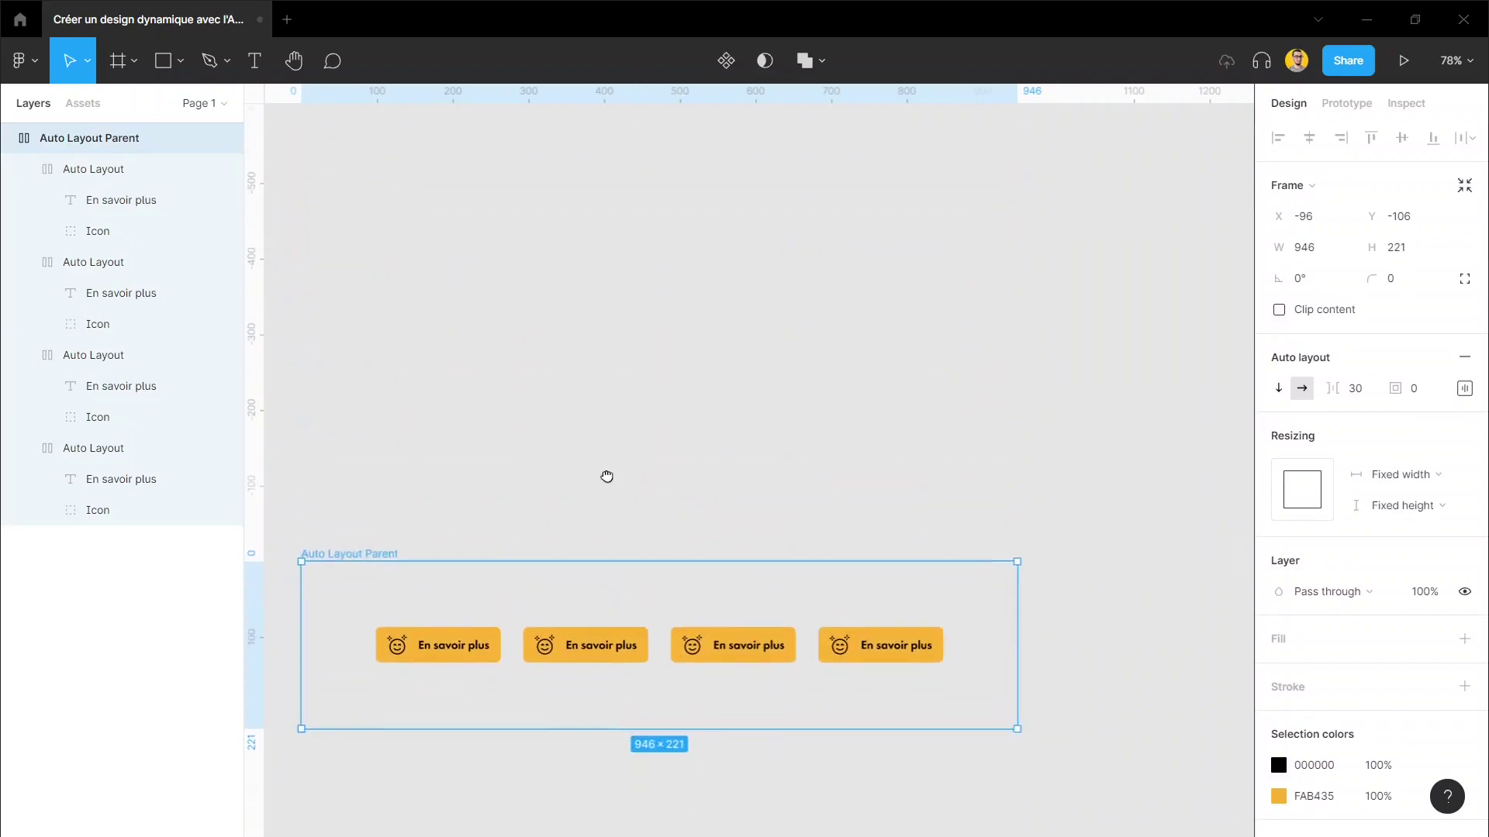
drag(1054, 339, 876, 353)
scroll(1249, 341, down, 3)
scroll(601, 343, up, 3)
scroll(731, 333, up, 1)
click(1278, 389)
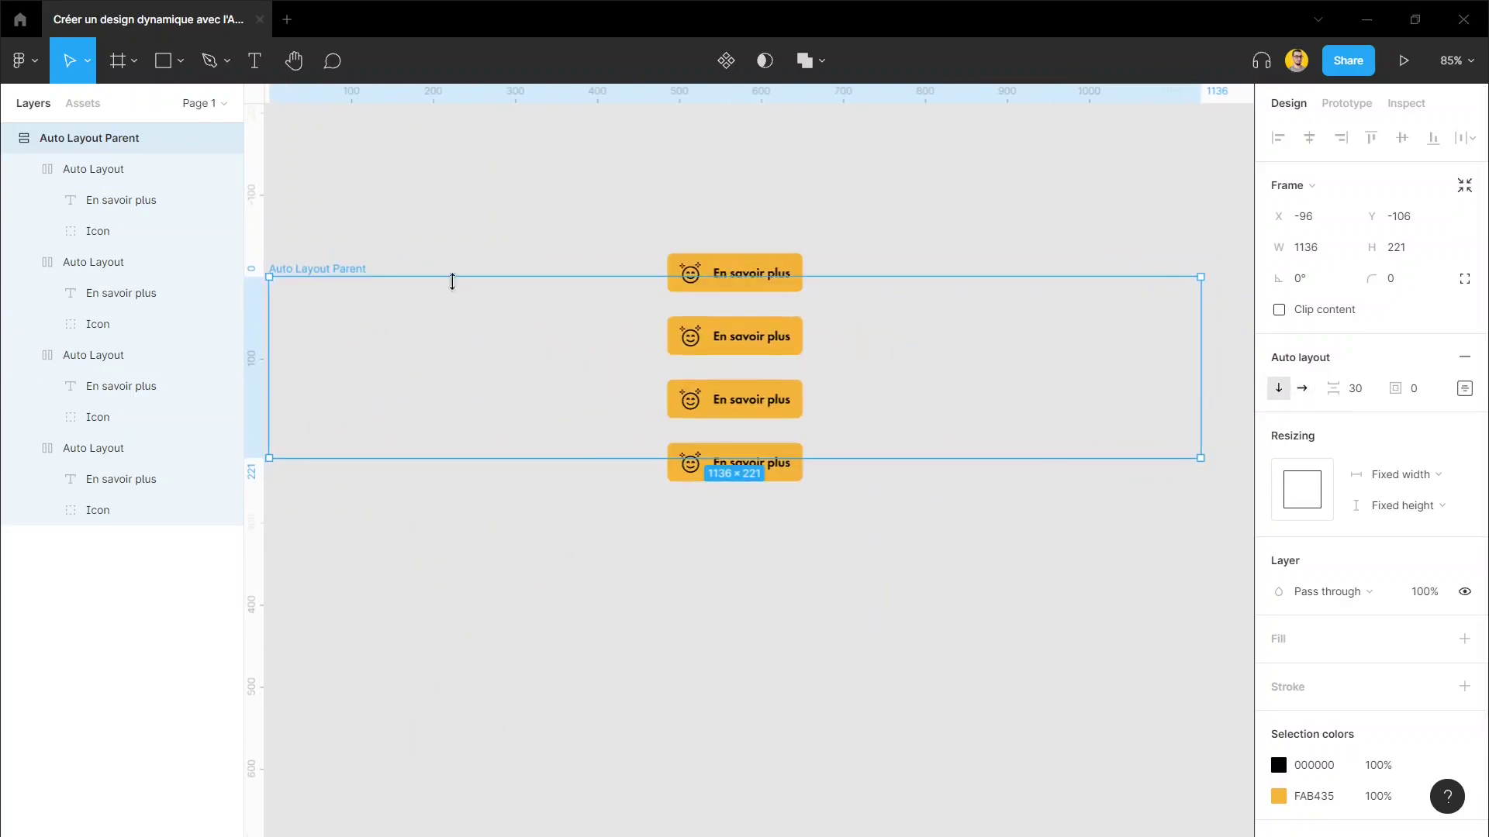
drag(605, 460, 610, 640)
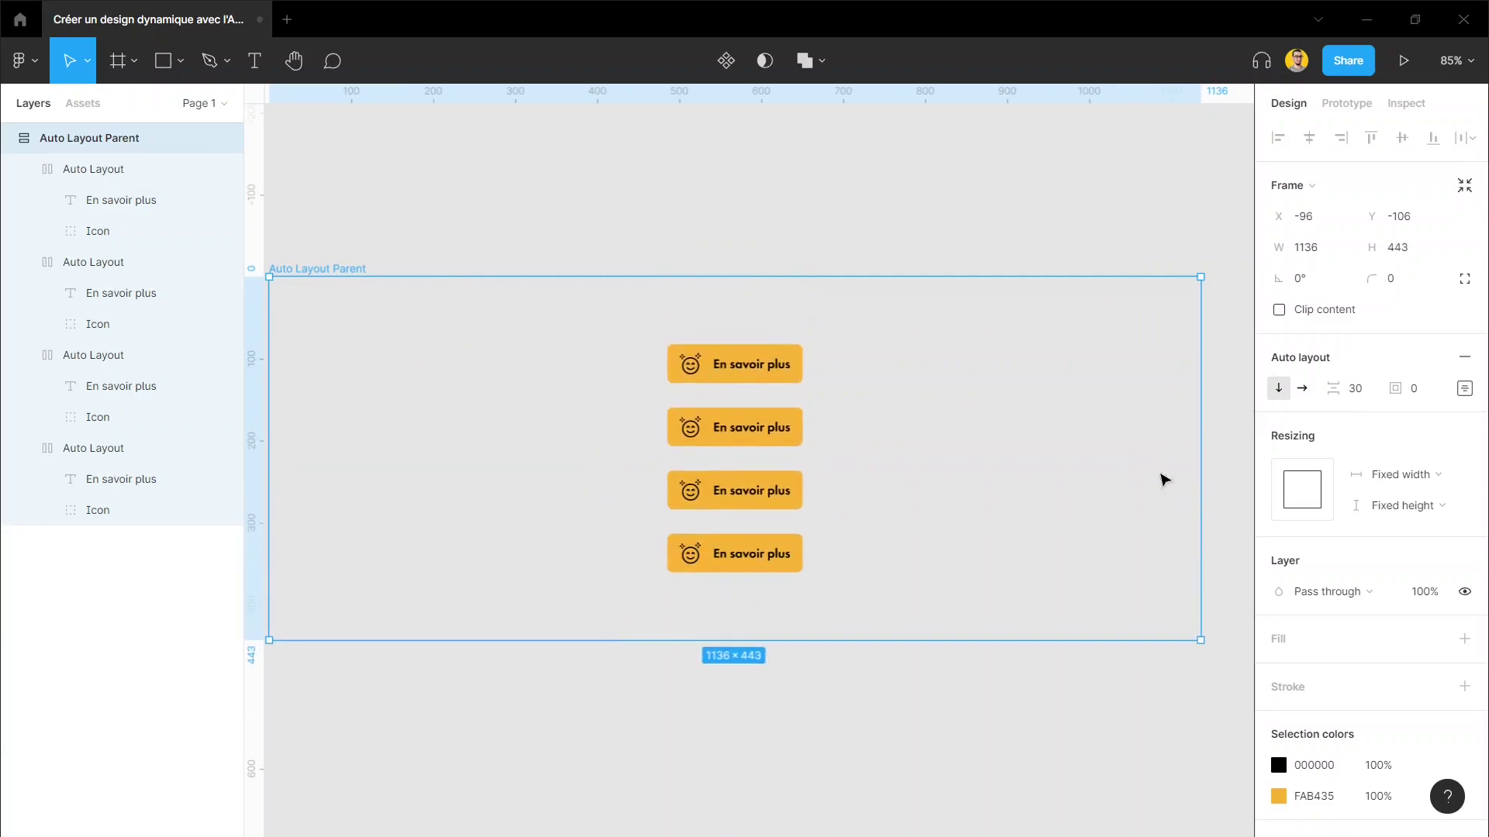
Step: Set the vertical parent frame's horizontal and vertical resizing to Hug contents
click(1402, 476)
click(1409, 497)
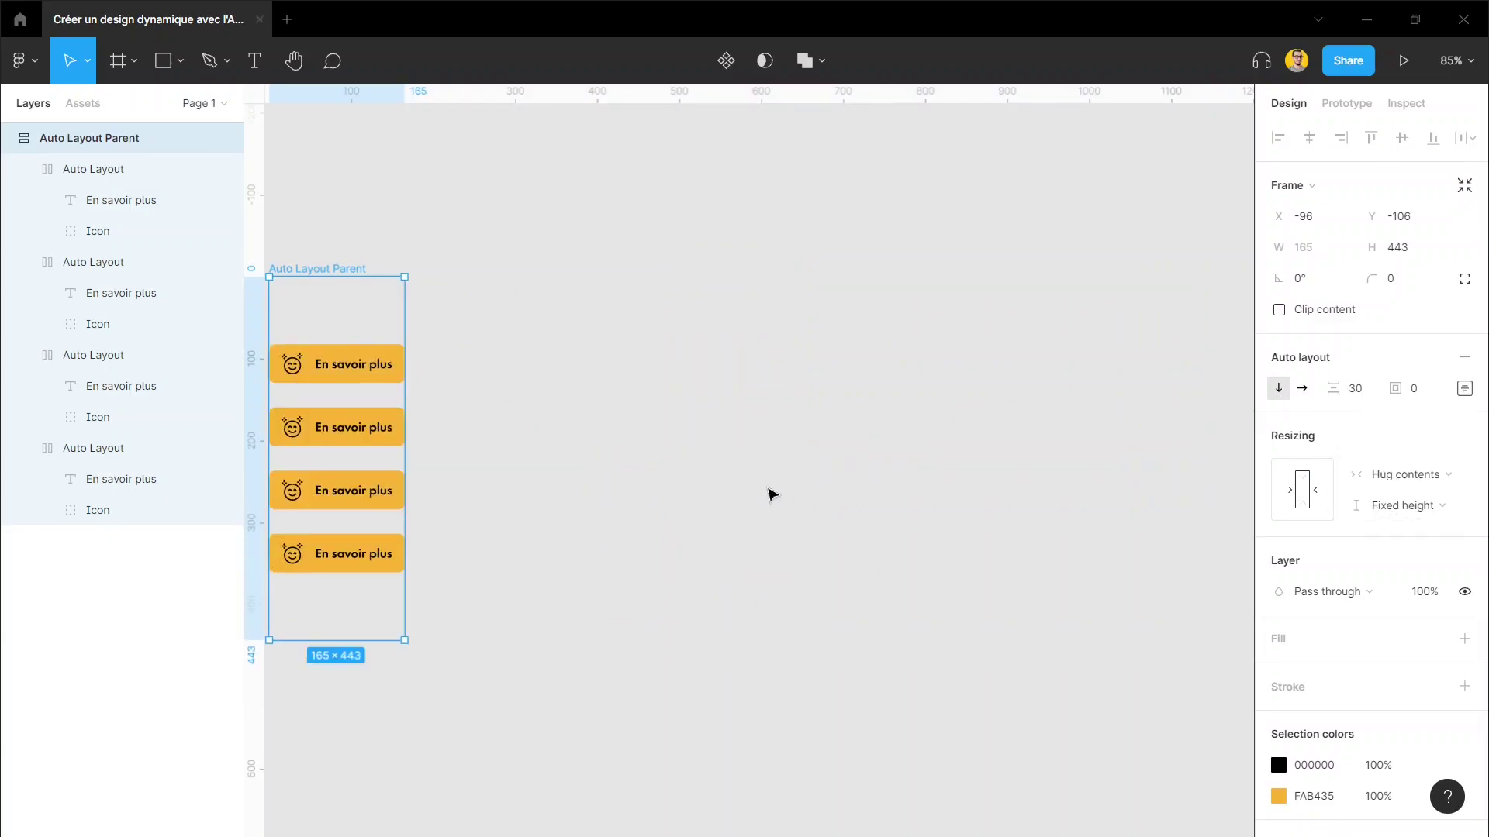
scroll(785, 494, left, 5)
click(1402, 504)
click(1403, 528)
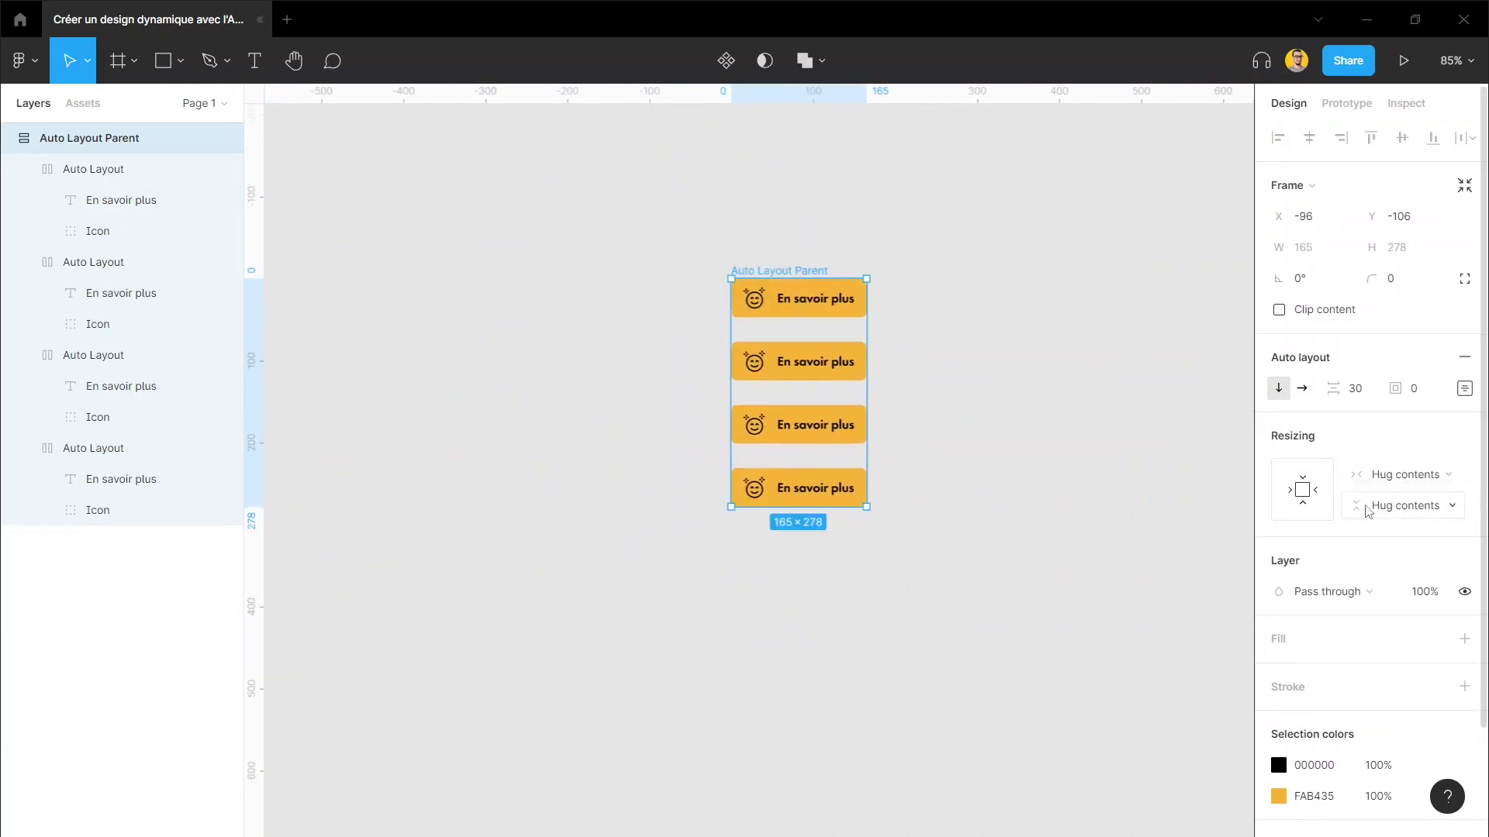
click(870, 386)
scroll(871, 386, up, 5)
click(724, 264)
click(1054, 315)
drag(1055, 316, 926, 359)
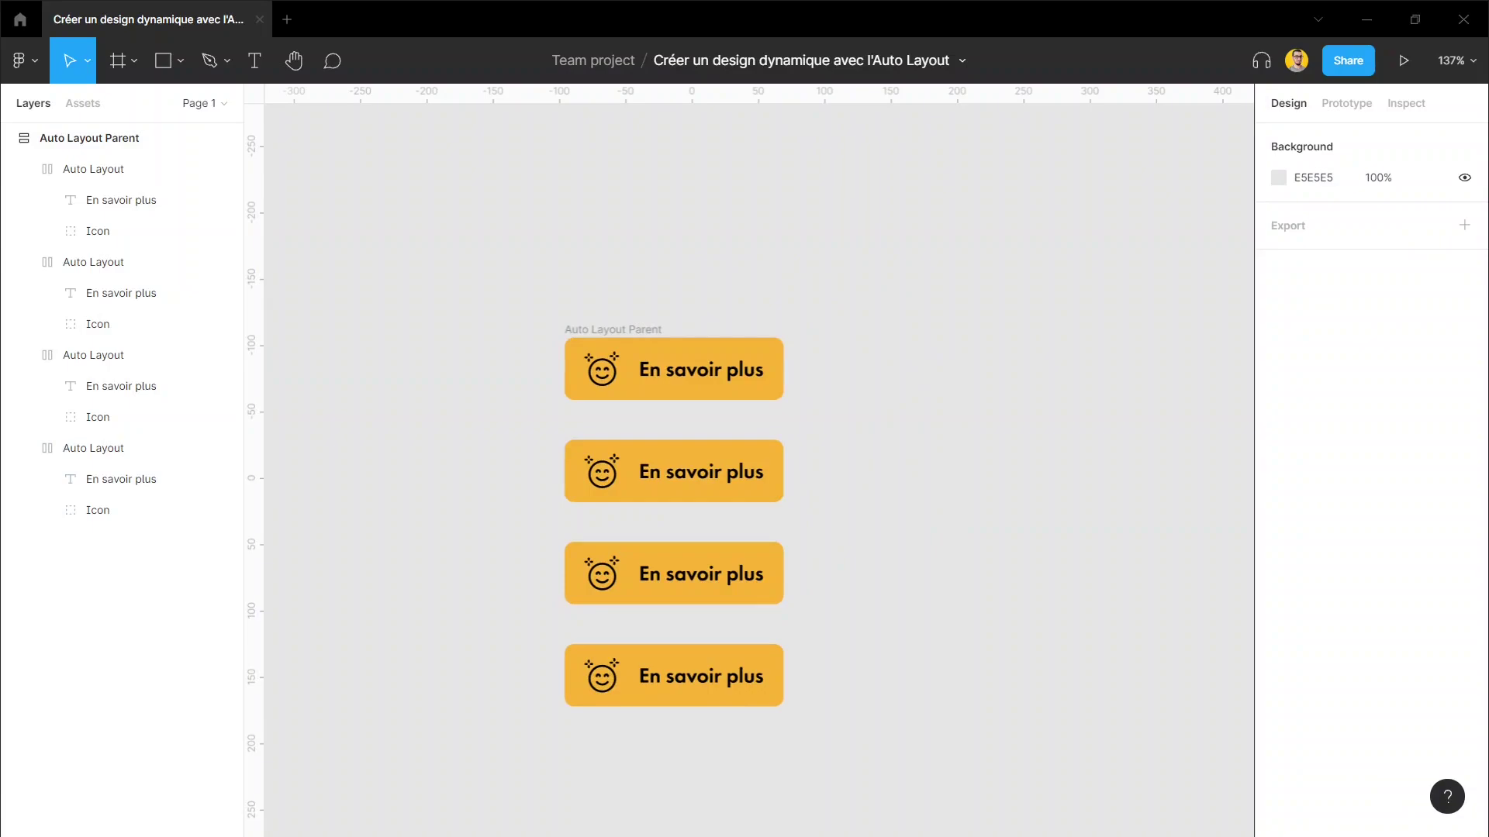
click(650, 334)
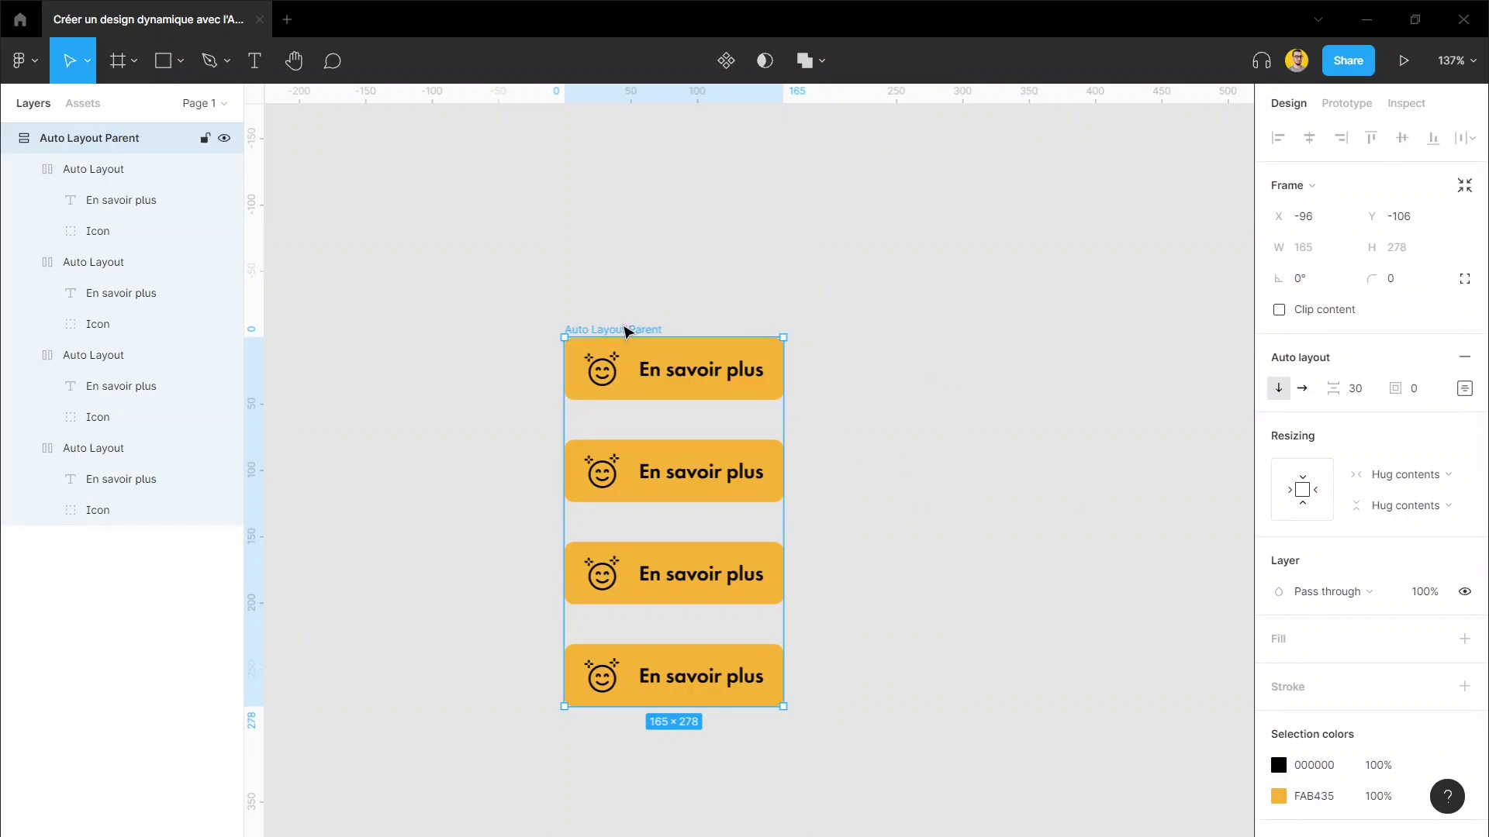
double_click(648, 371)
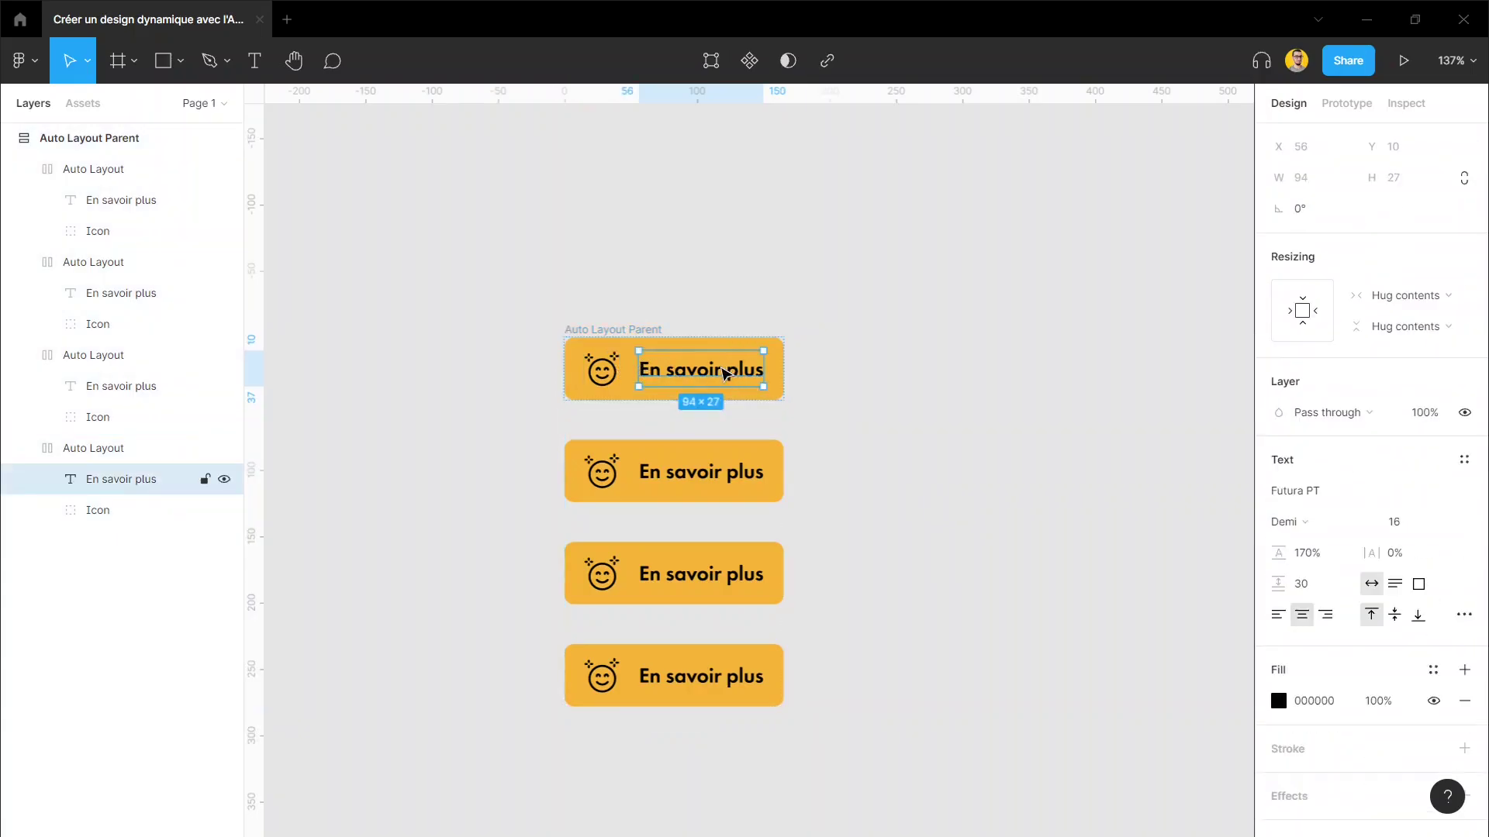
click(756, 306)
Step: Place a copy of the first button's "En savoir plus" text on the empty canvas beside the button stack
drag(997, 386, 767, 379)
scroll(545, 372, up, 3)
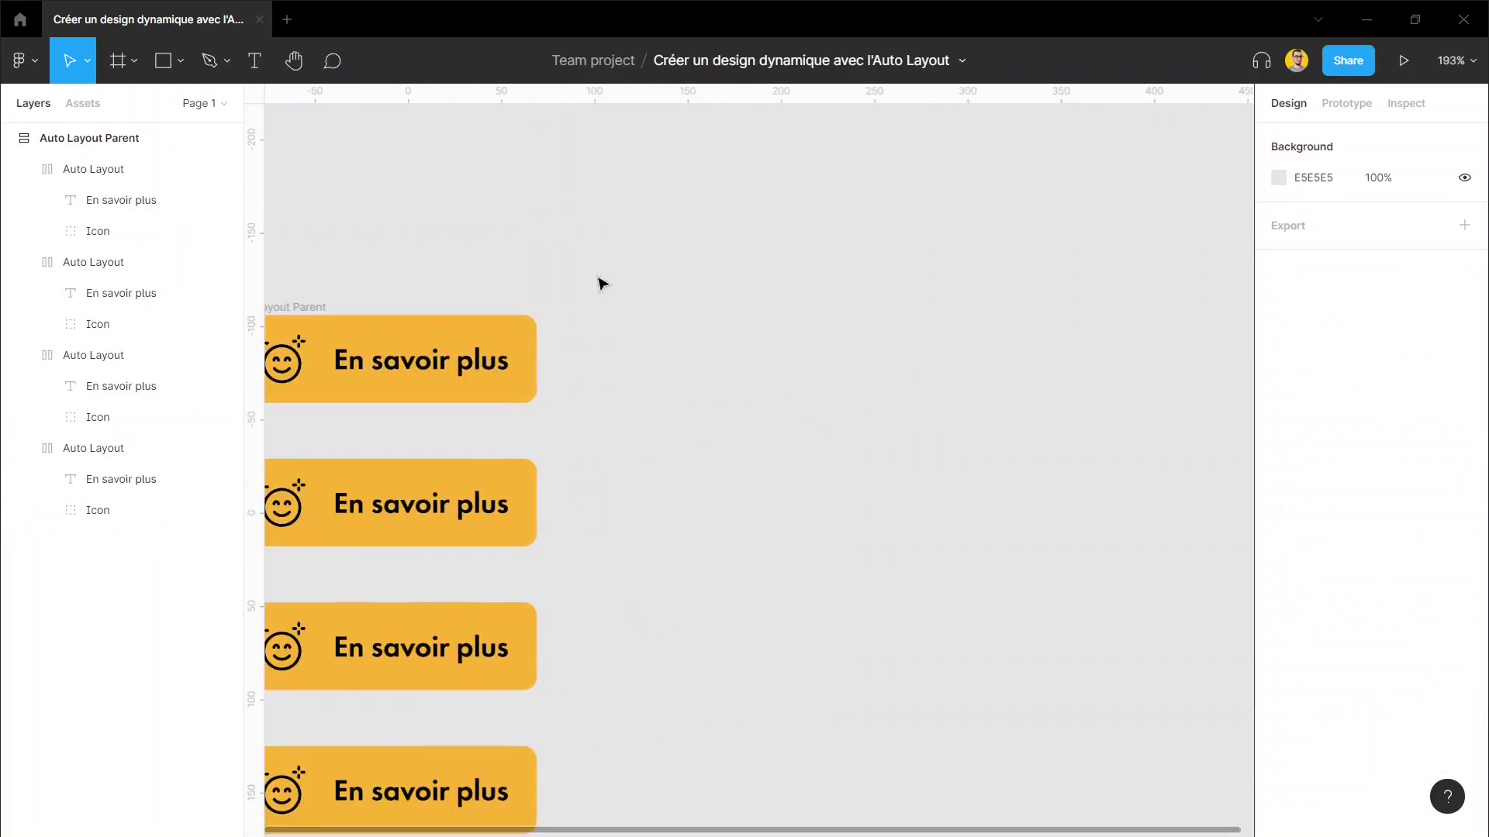
scroll(712, 384, left, 4)
scroll(712, 384, up, 1)
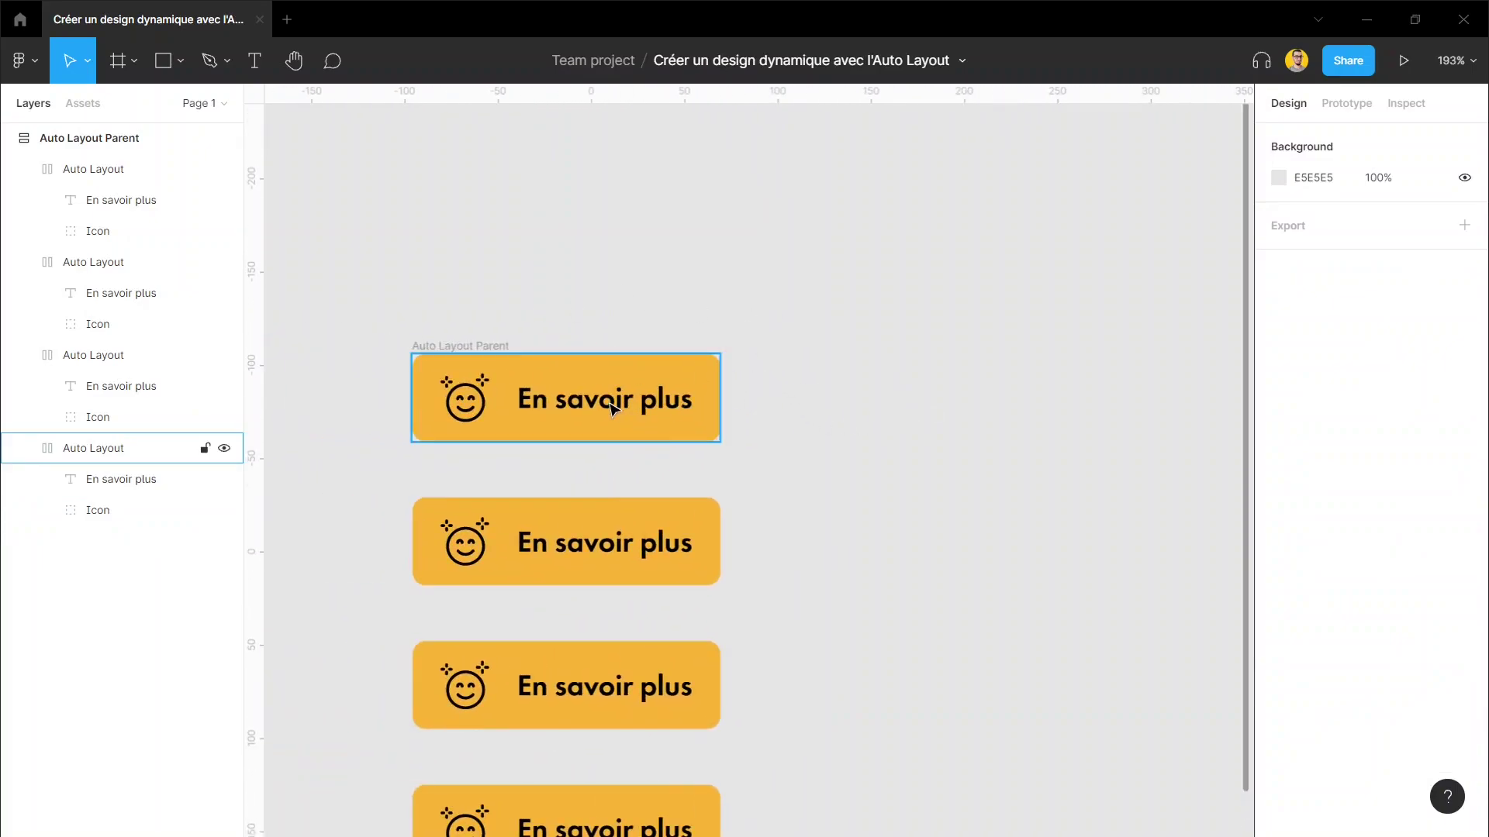
key(t)
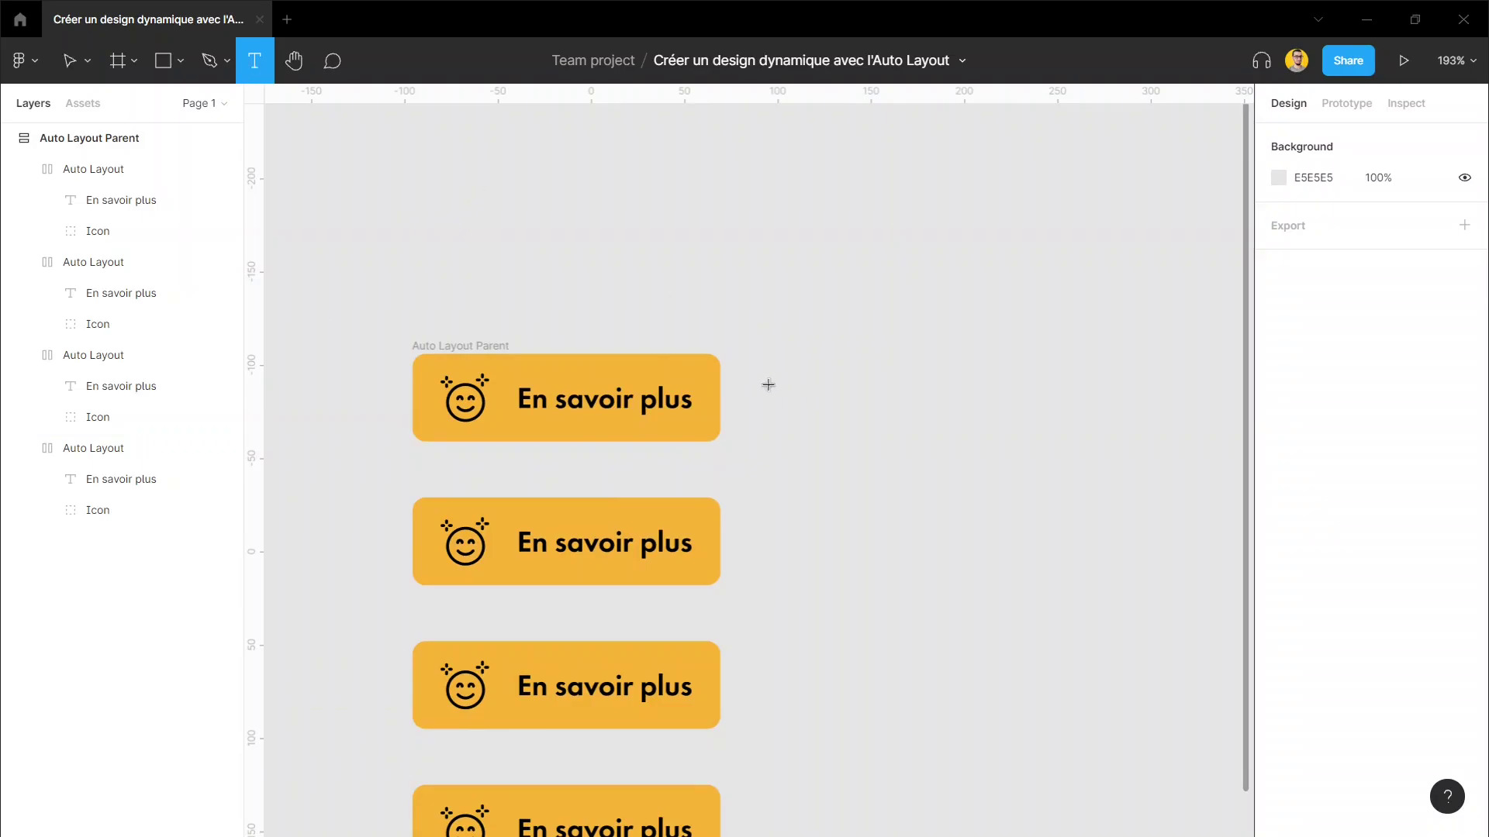
click(66, 60)
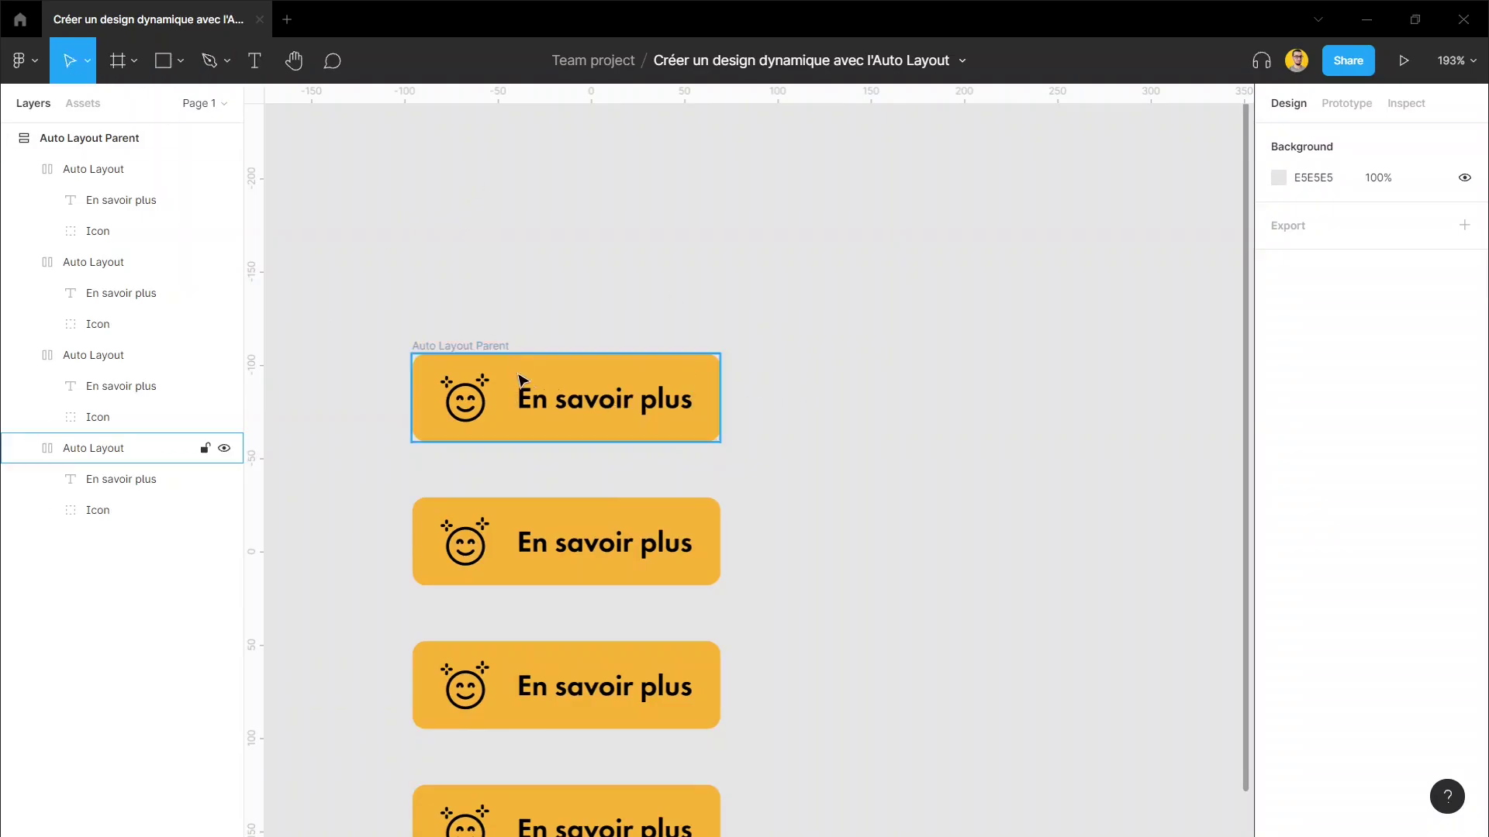
click(589, 403)
click(590, 403)
drag(589, 403, 925, 413)
click(987, 525)
click(966, 514)
click(953, 415)
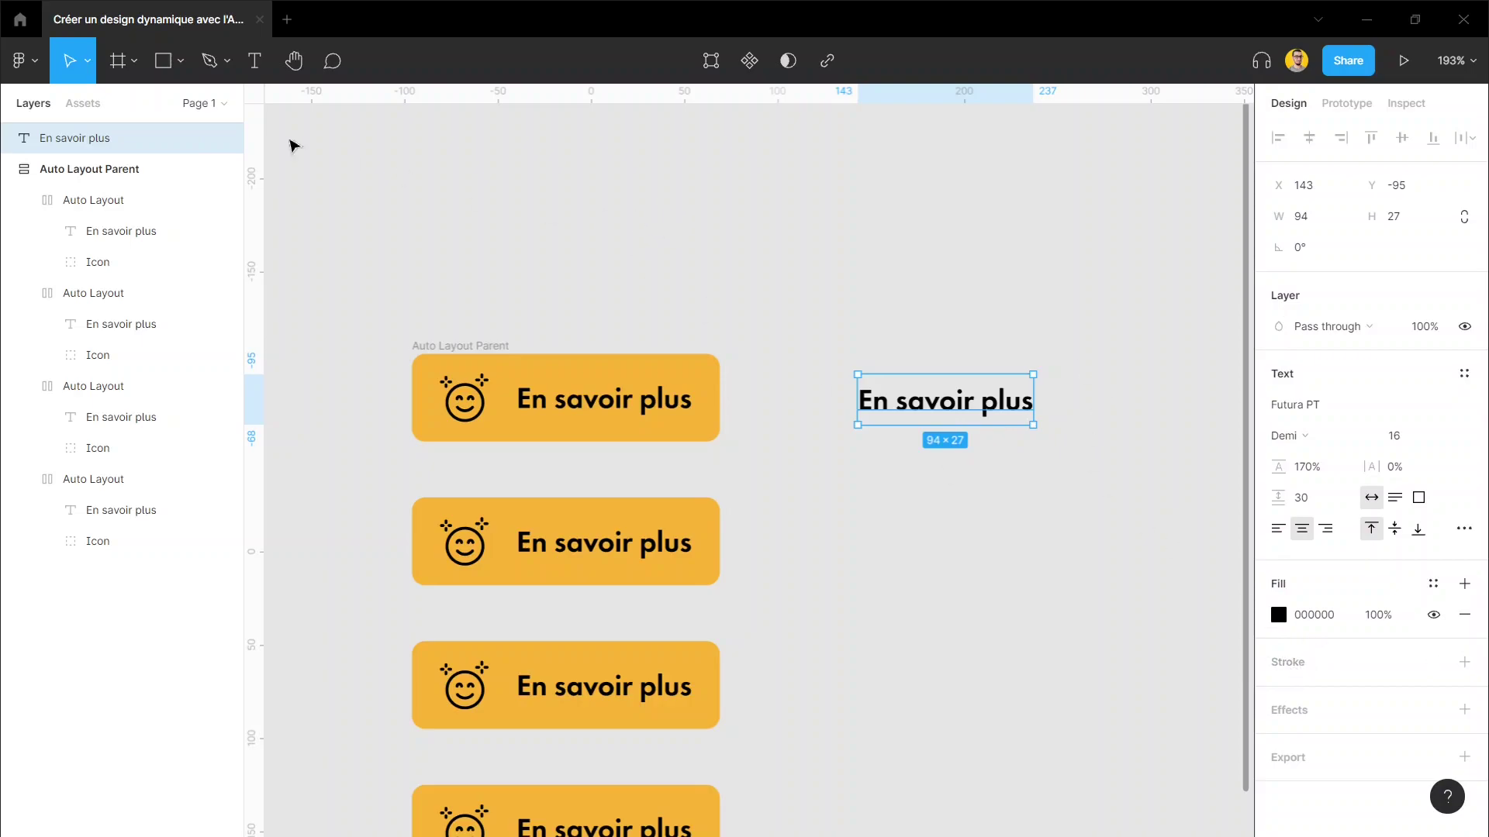
Step: Draw a rectangle of about 129 × 47 above the copied text and fill it with the document colour FAB435
click(165, 70)
mouse_move(841, 354)
mouse_down()
mouse_move(1039, 442)
mouse_move(1082, 442)
mouse_up()
drag(981, 411, 980, 304)
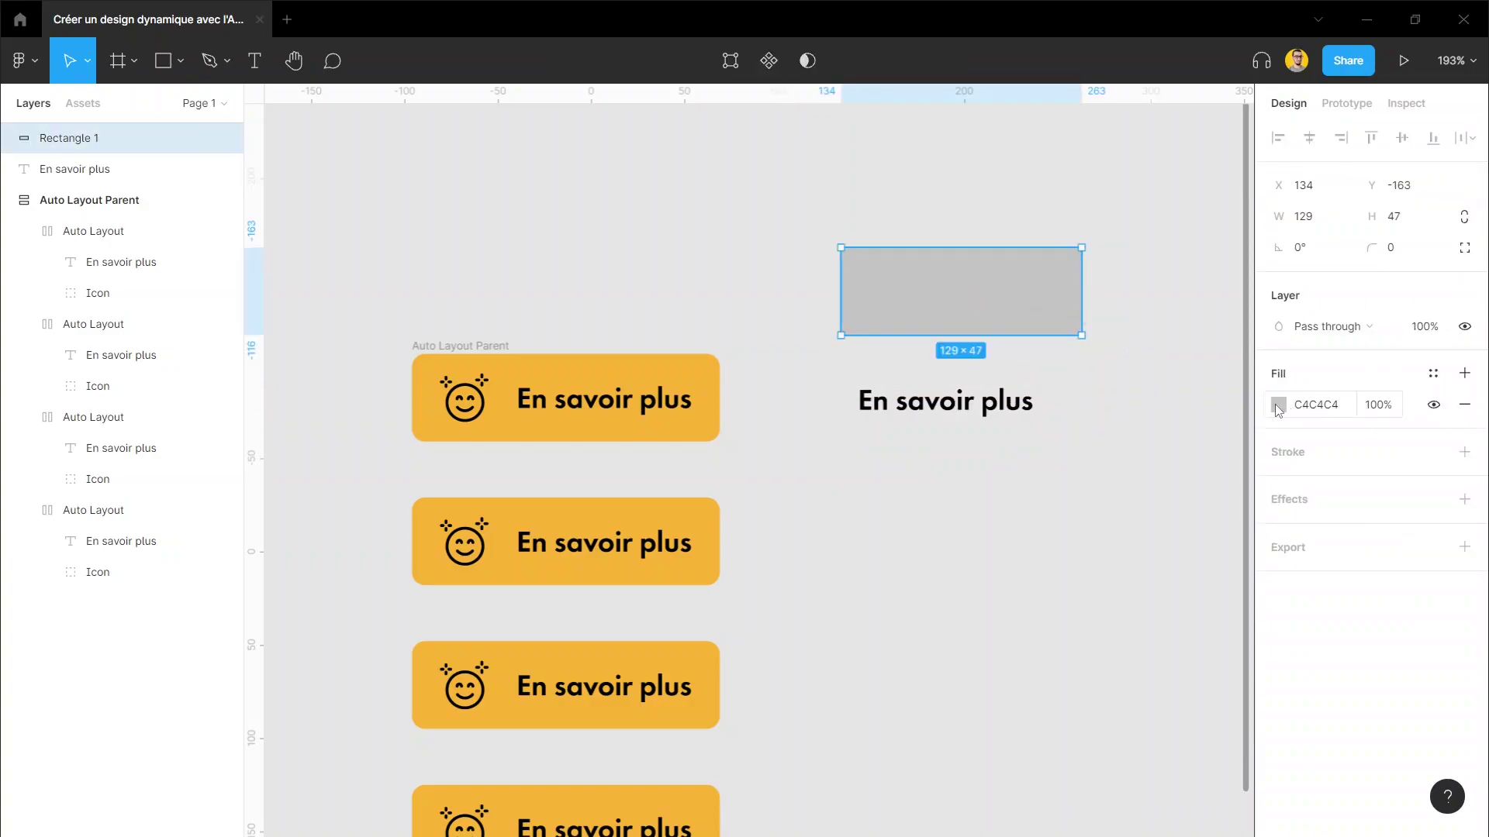
click(1278, 405)
click(1092, 745)
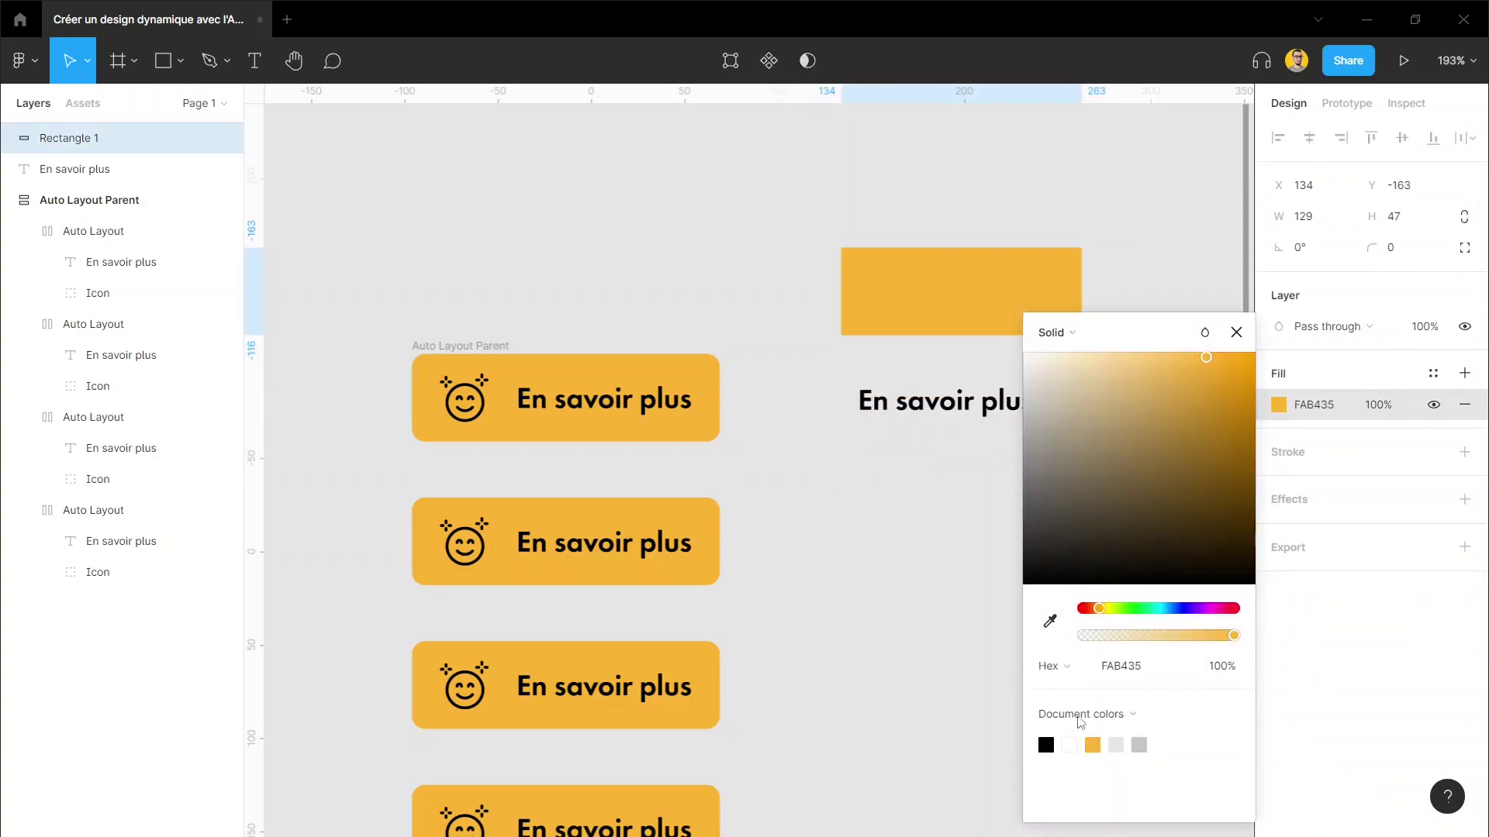
Step: Move the copied "En savoir plus" text onto the middle of the rectangle and bring it to the front
click(950, 400)
drag(949, 400, 965, 293)
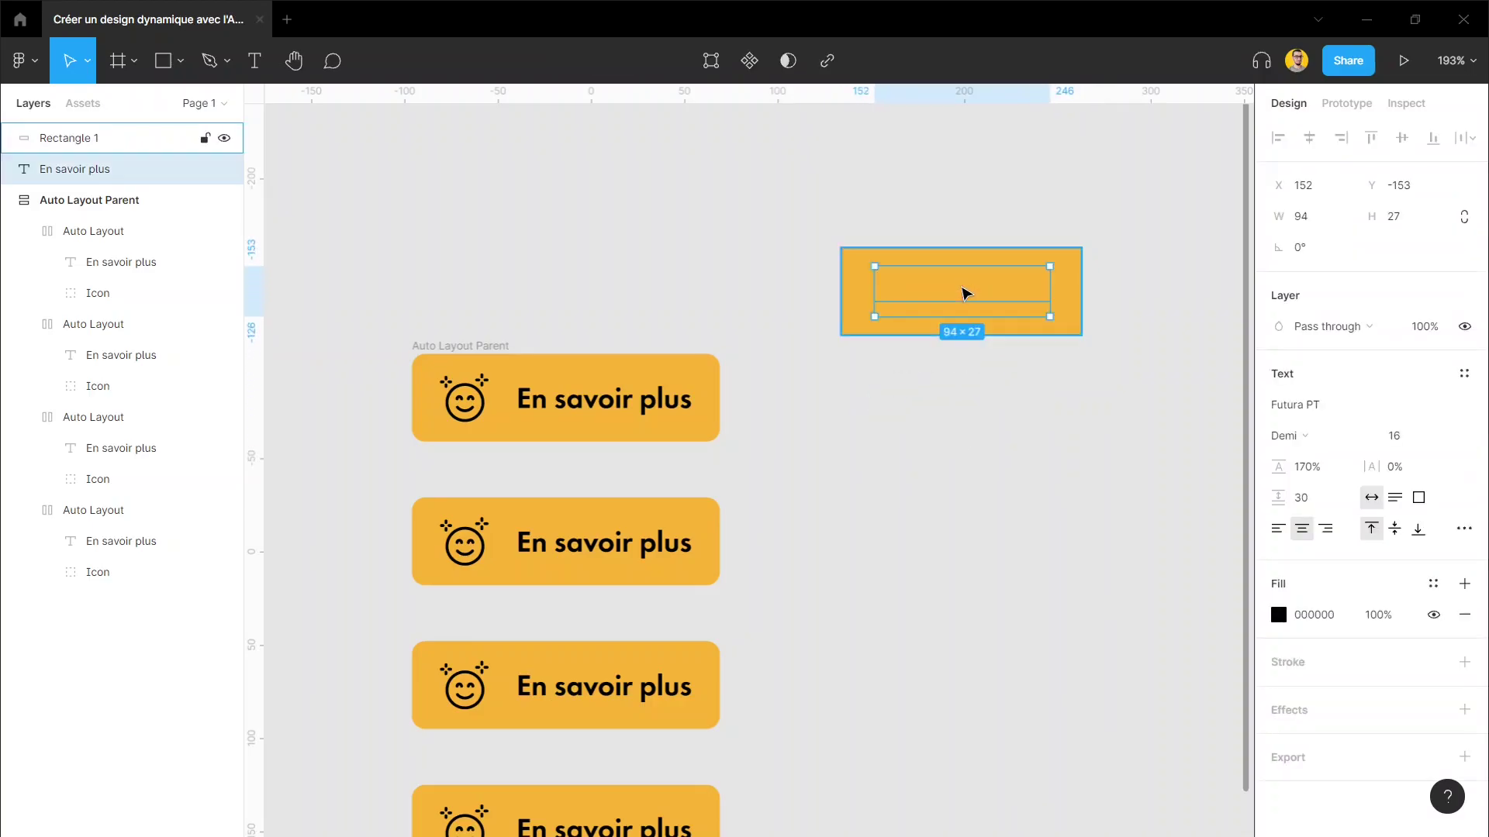
right_click(965, 295)
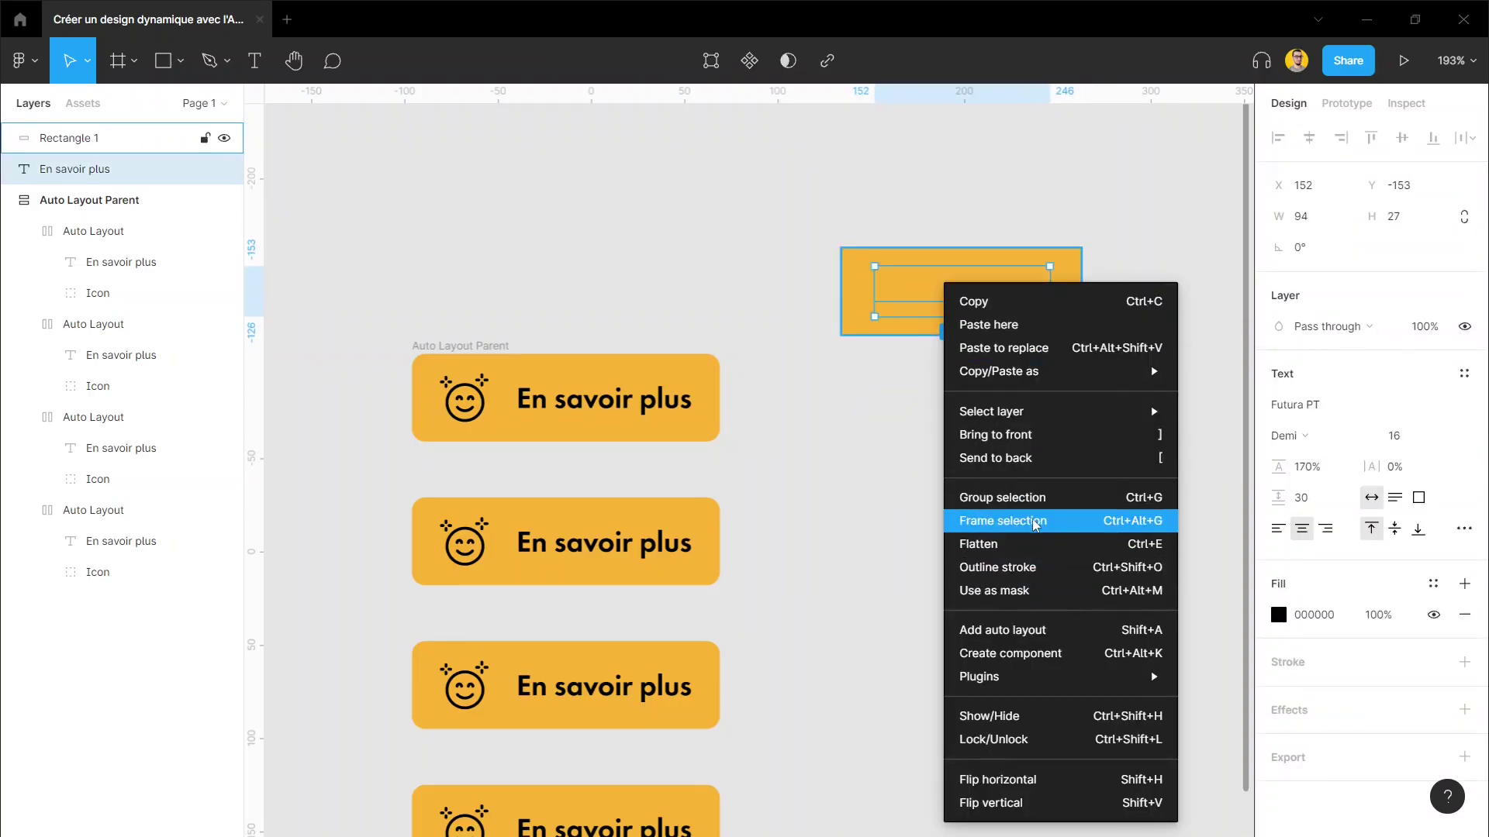
click(1036, 436)
click(1027, 402)
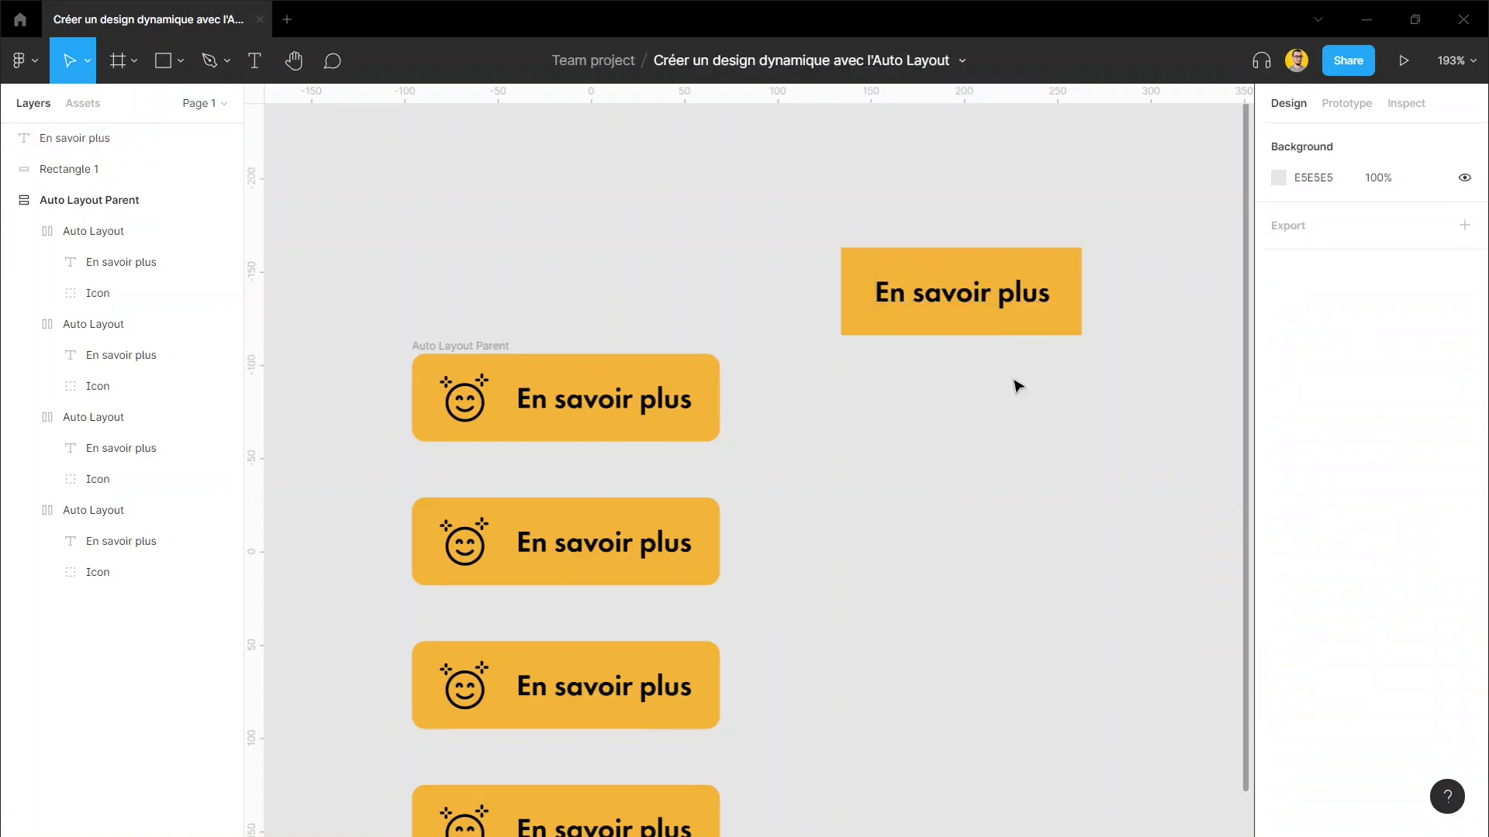
Step: Set the yellow rectangle's corner radius to 7
click(879, 264)
click(1399, 250)
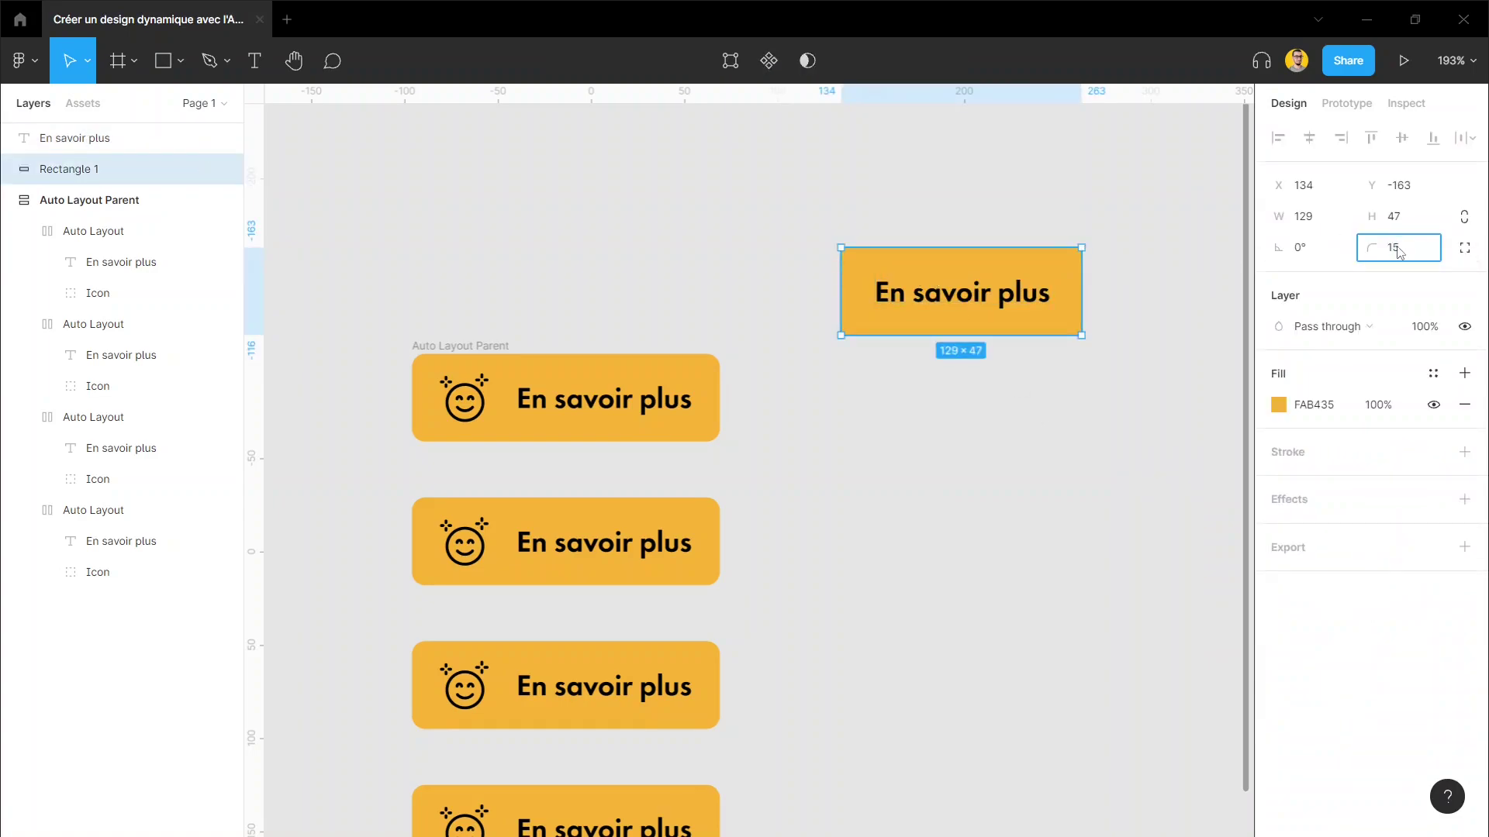
text(7)
key(Return)
click(1163, 426)
Step: Group the loose "En savoir plus" text with the yellow rectangle behind it
scroll(1014, 300, up, 2)
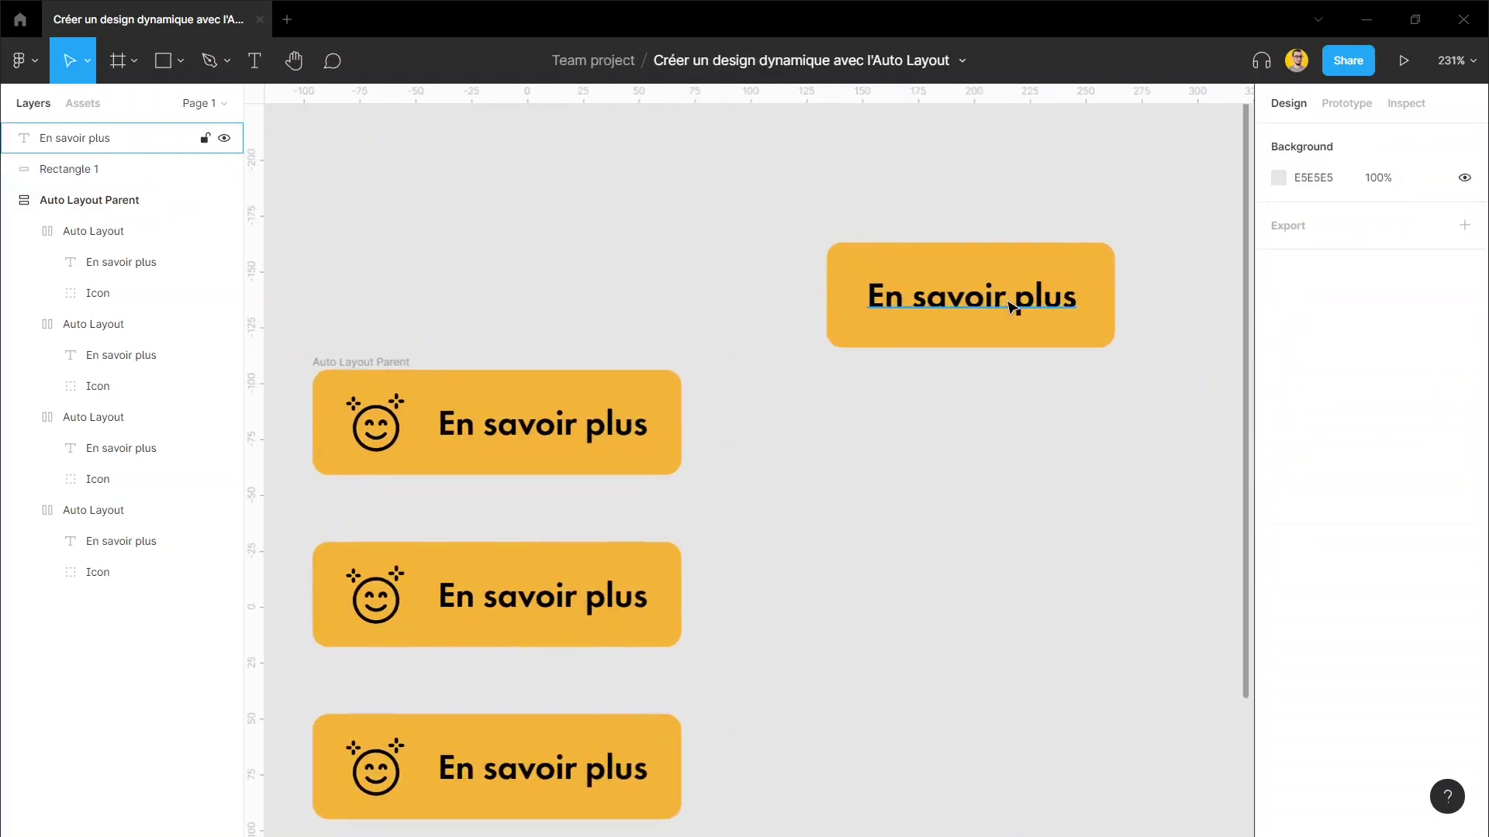
click(1014, 299)
drag(1164, 284, 1012, 295)
drag(563, 193, 1082, 435)
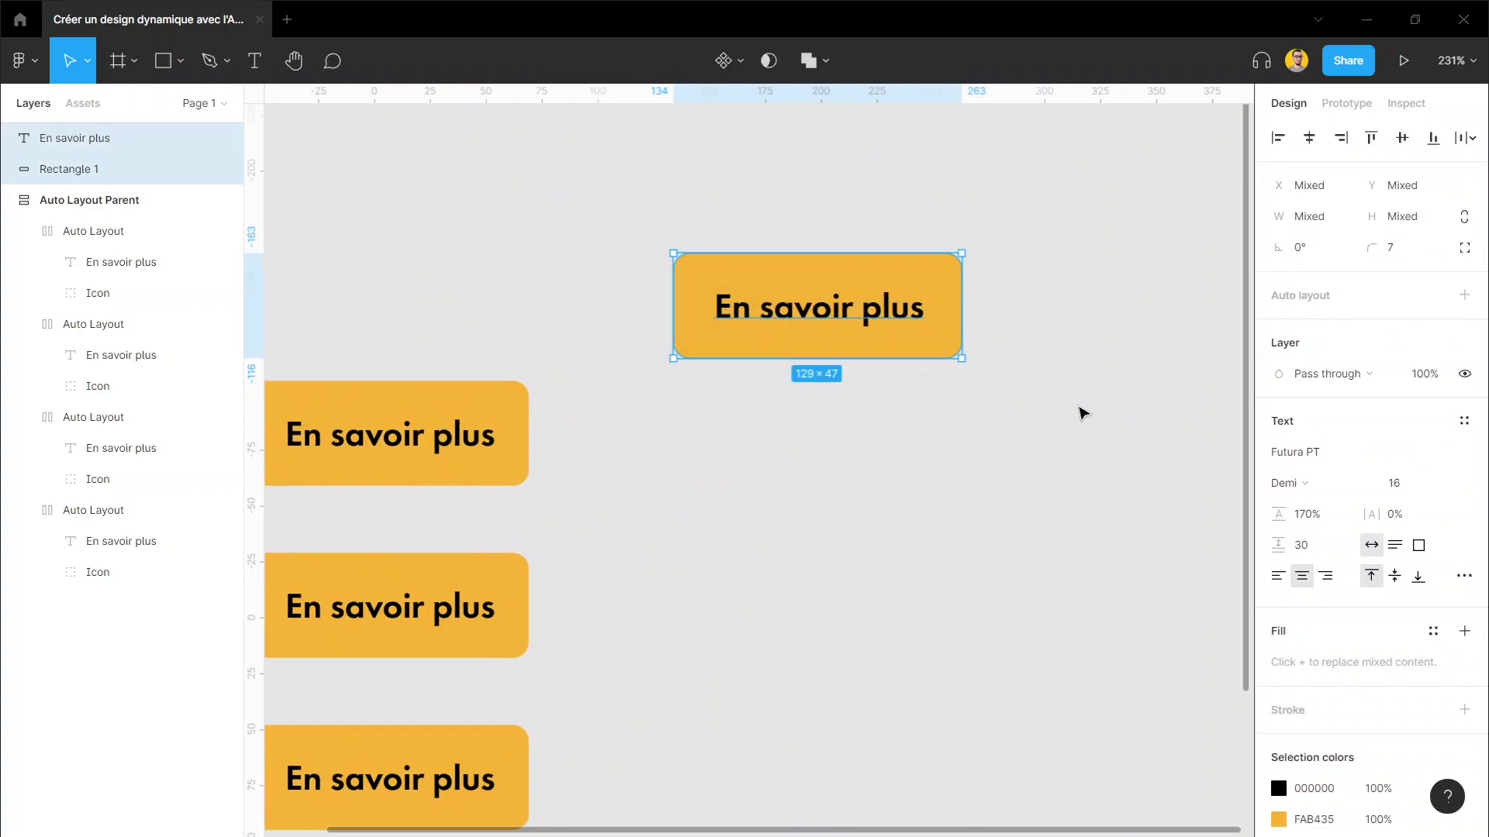
key(ctrl+g)
click(931, 416)
Step: Move the grouped manual button beside the stack, aligned with the first Auto Layout button
scroll(771, 385, down, 3)
drag(800, 347, 748, 434)
click(990, 426)
scroll(628, 435, up, 2)
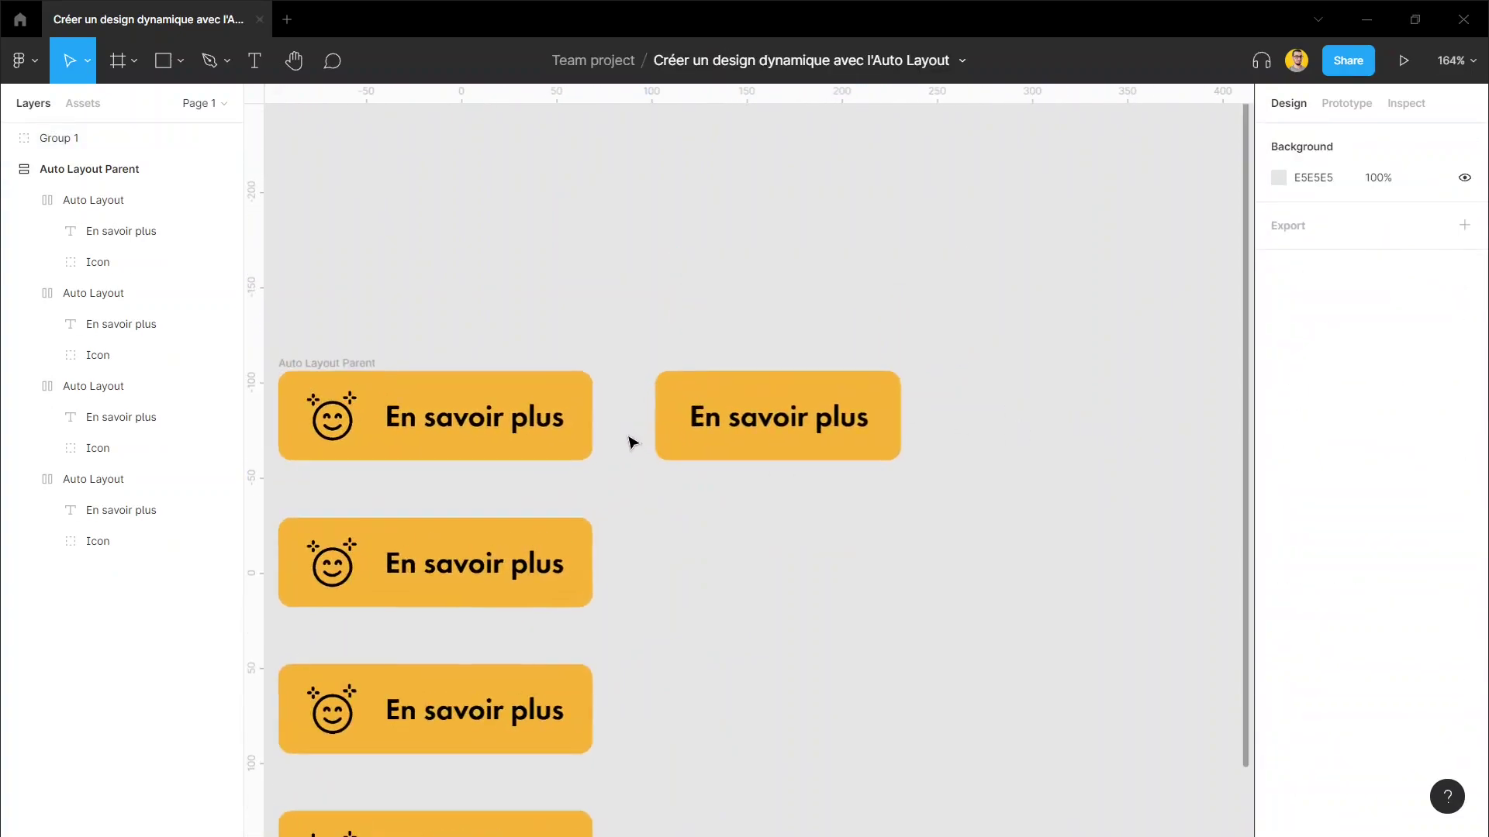
Step: Change the grouped manual button's text to "En savoir plus sur la formation"
click(801, 418)
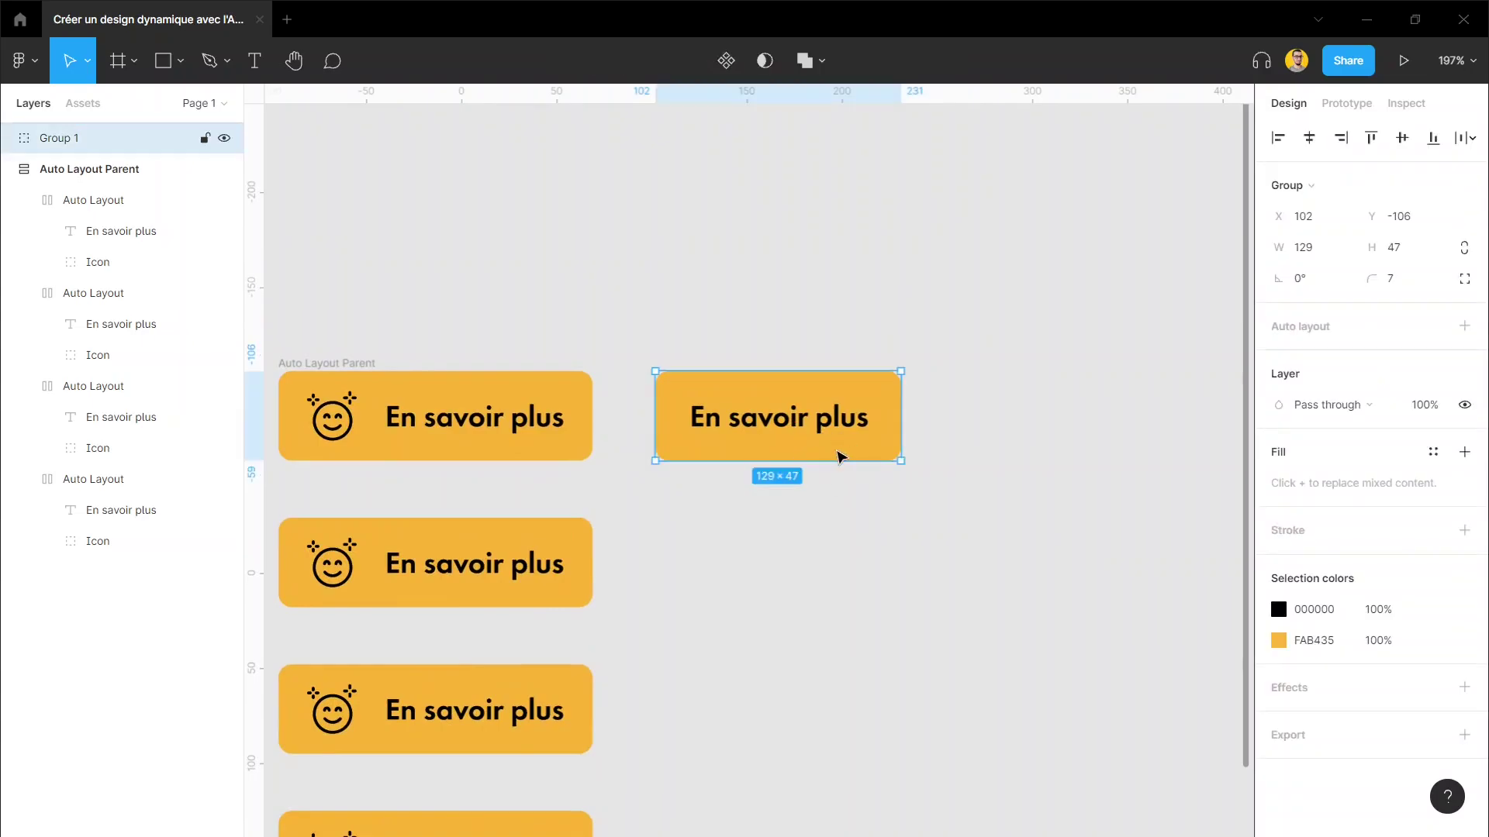
click(845, 473)
scroll(845, 473, down, 2)
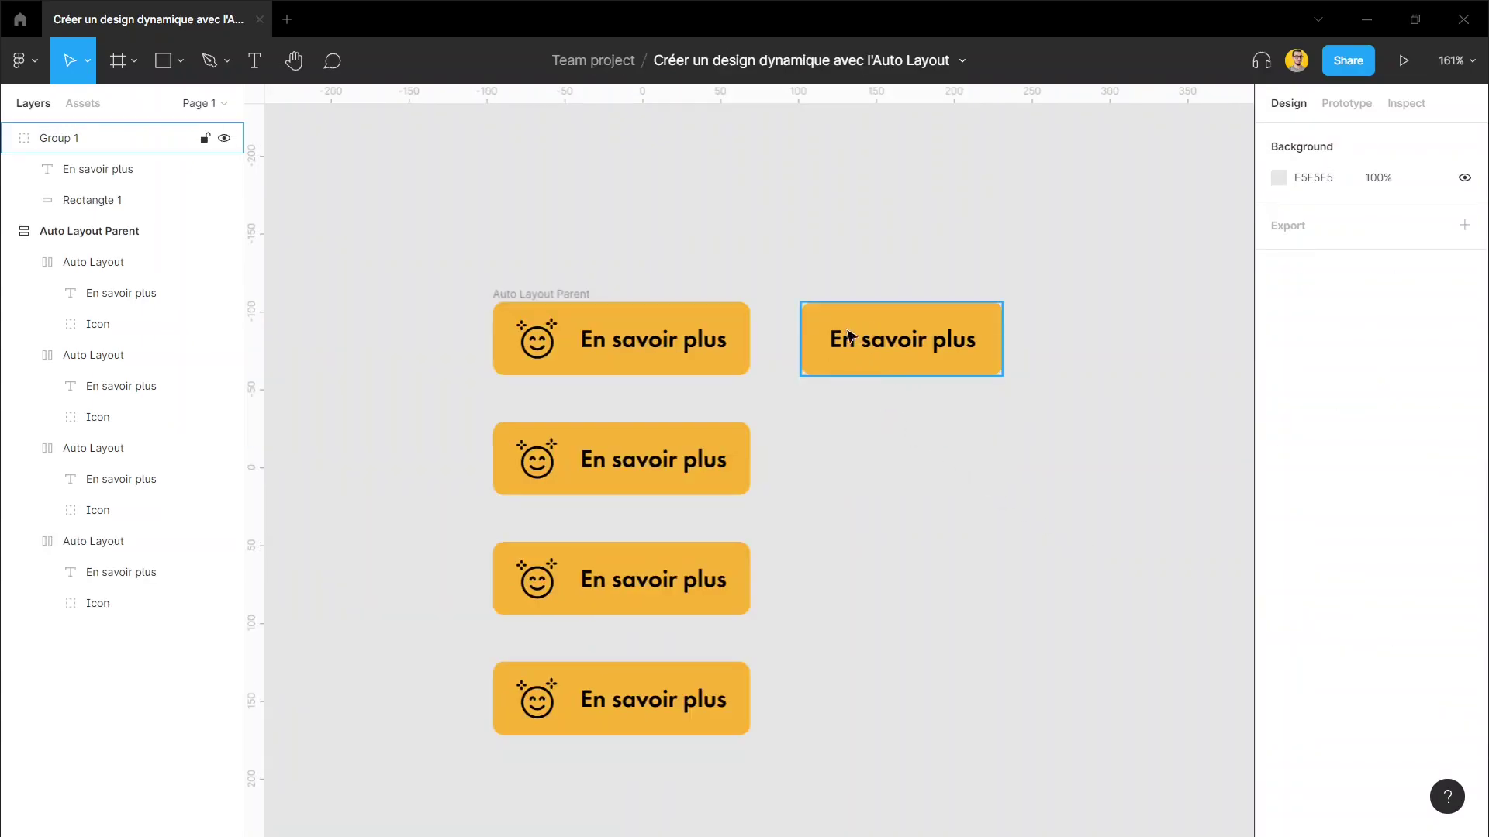
scroll(853, 335, up, 3)
click(892, 339)
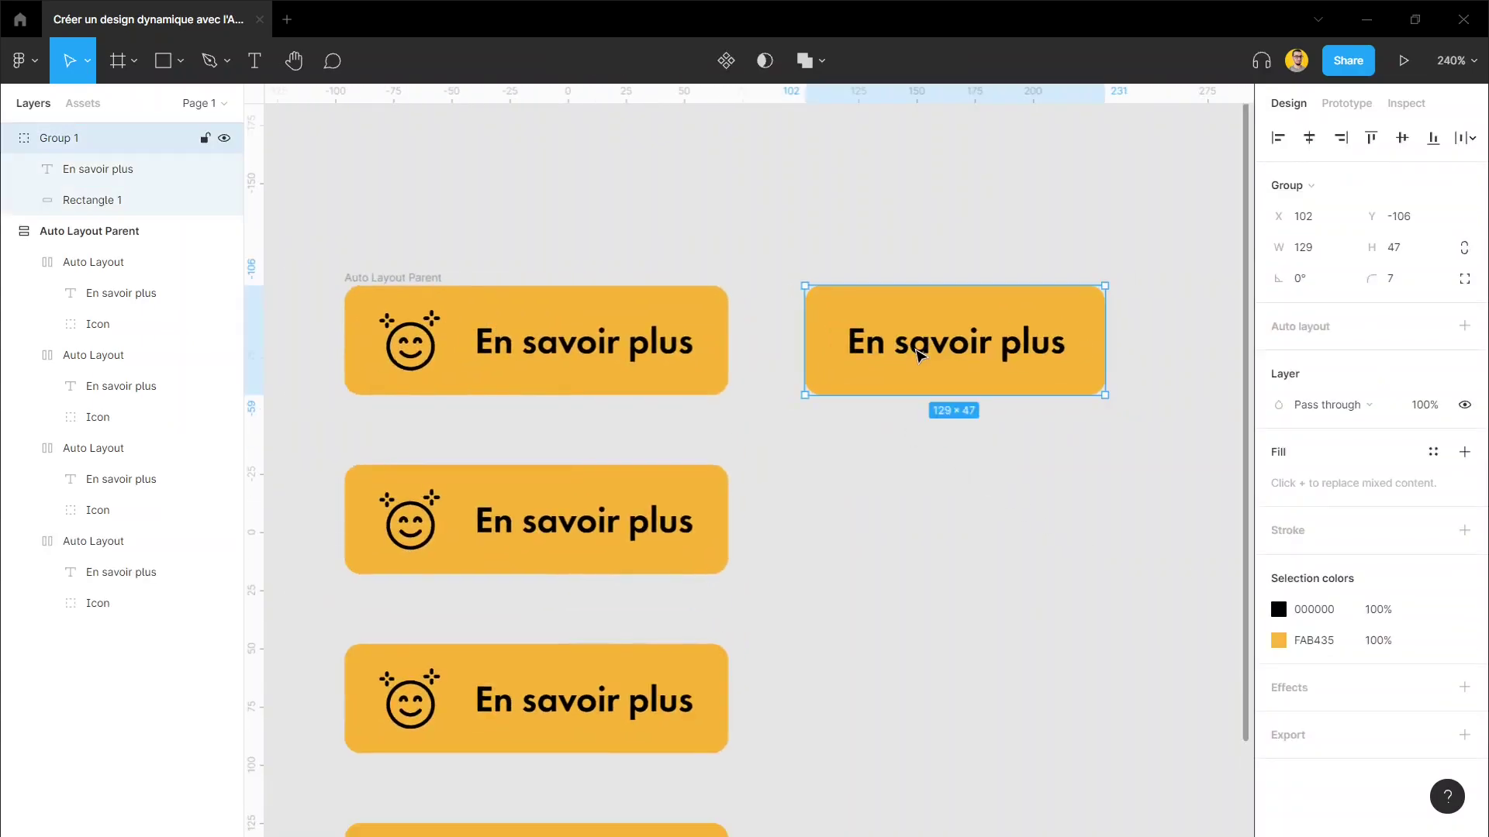
double_click(1004, 353)
key(Return)
key(Right)
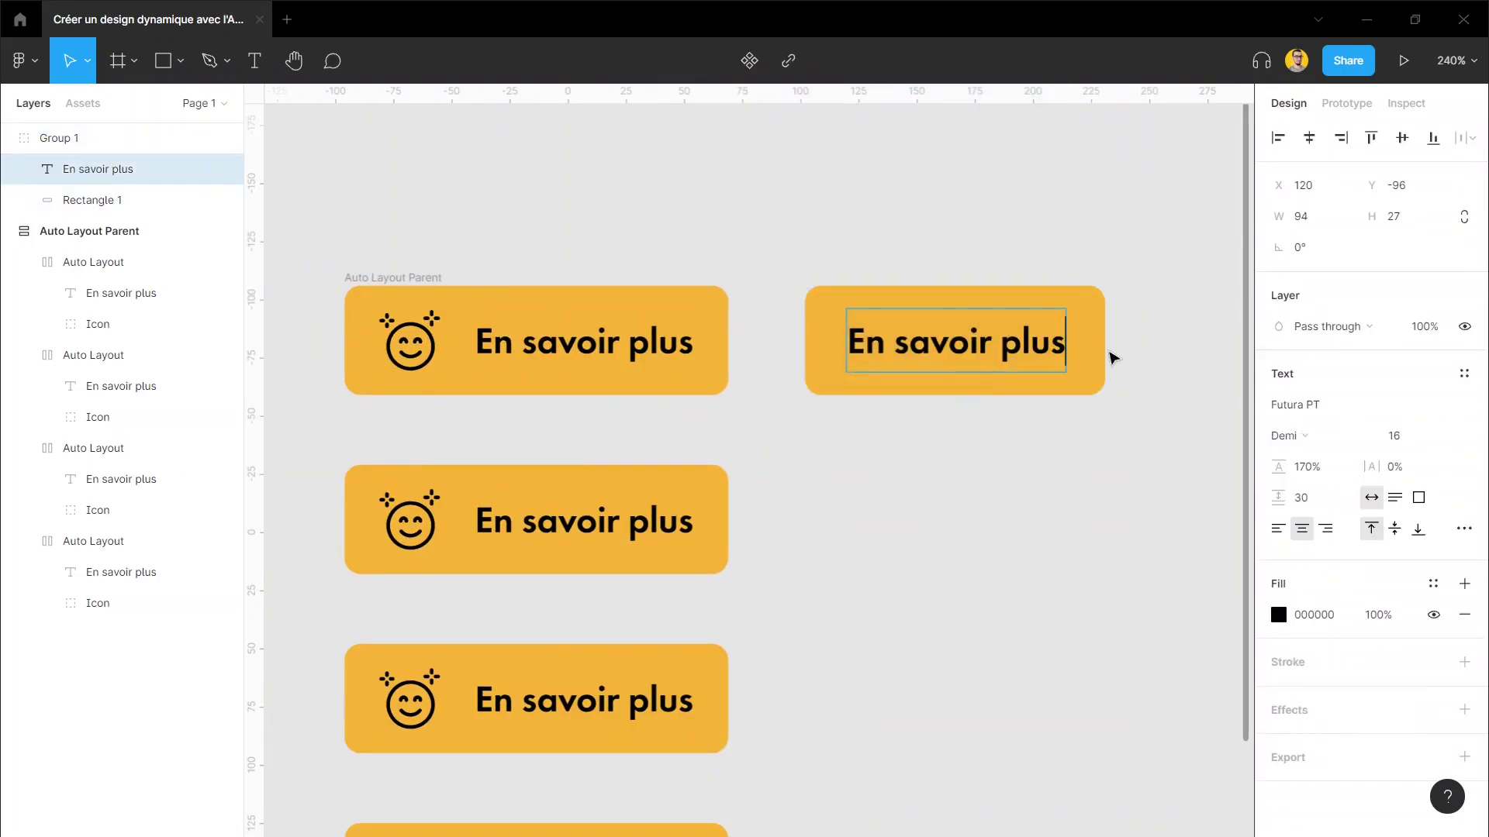
text(sur l)
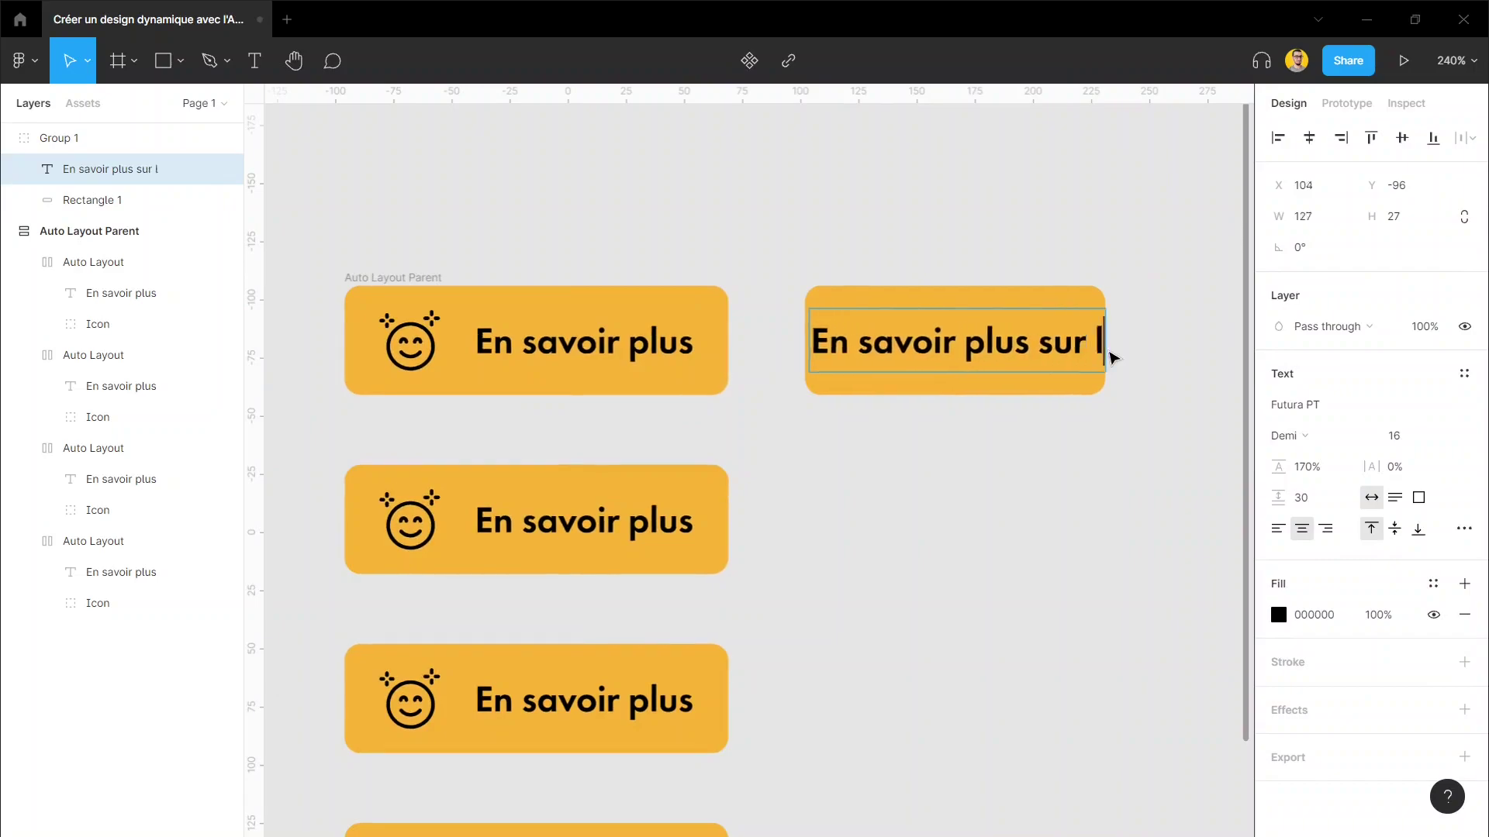
text(a formation)
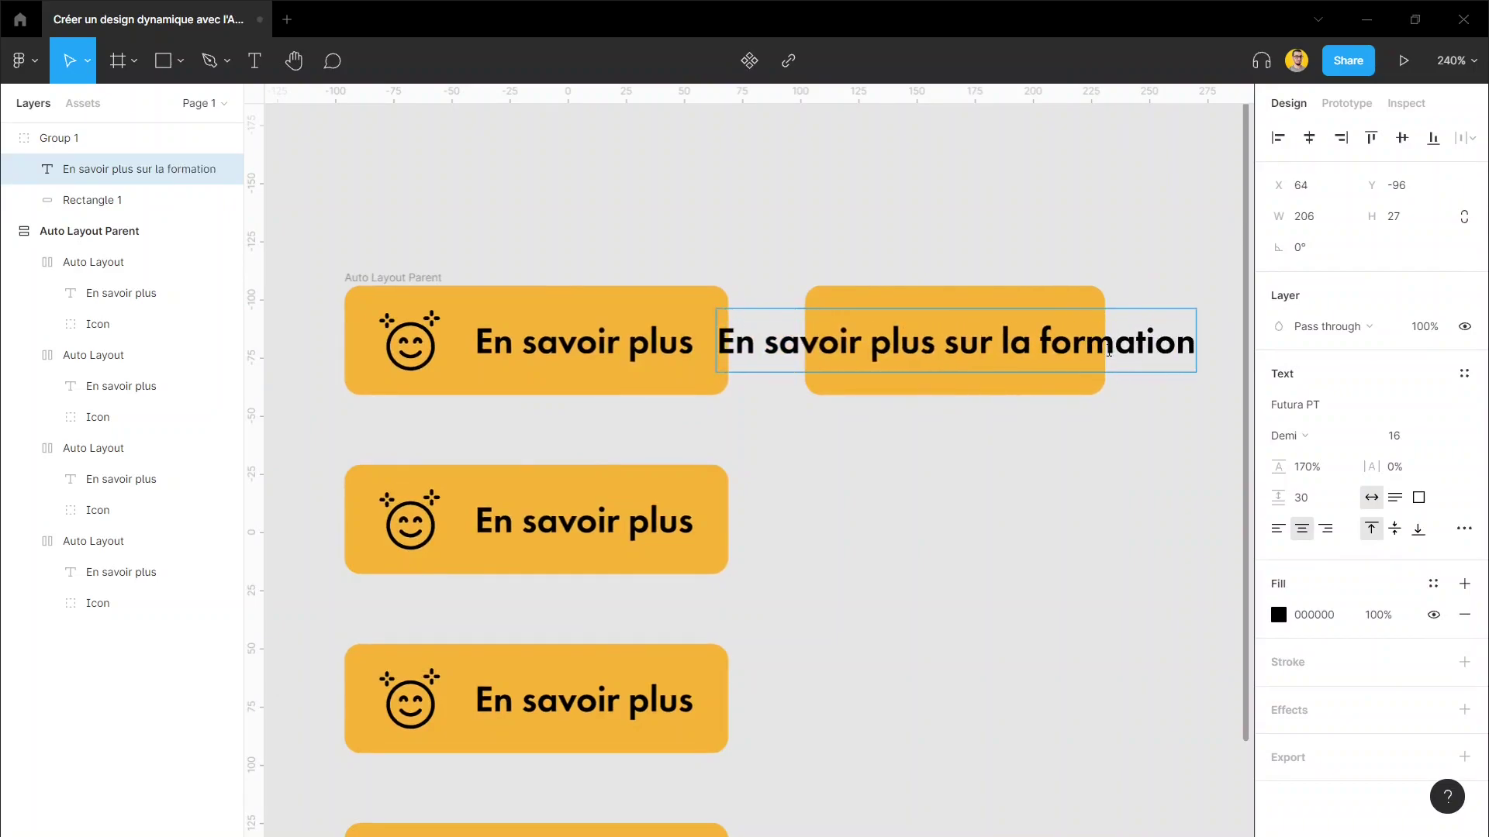
click(974, 541)
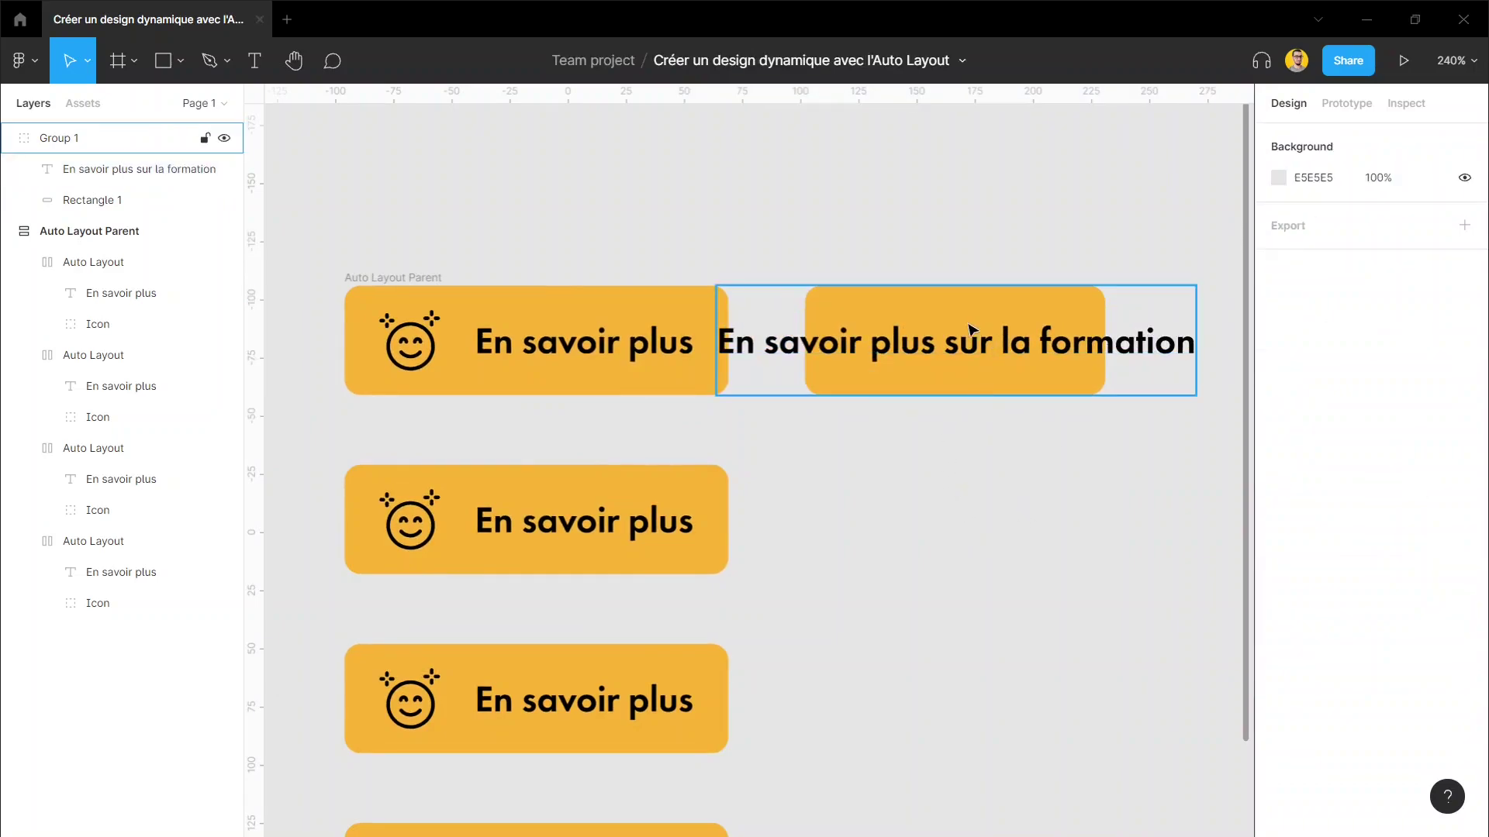
Step: Move the manual button group farther away from the stack, keeping it level with the first Auto Layout button
scroll(961, 341, down, 5)
scroll(930, 388, up, 3)
click(857, 358)
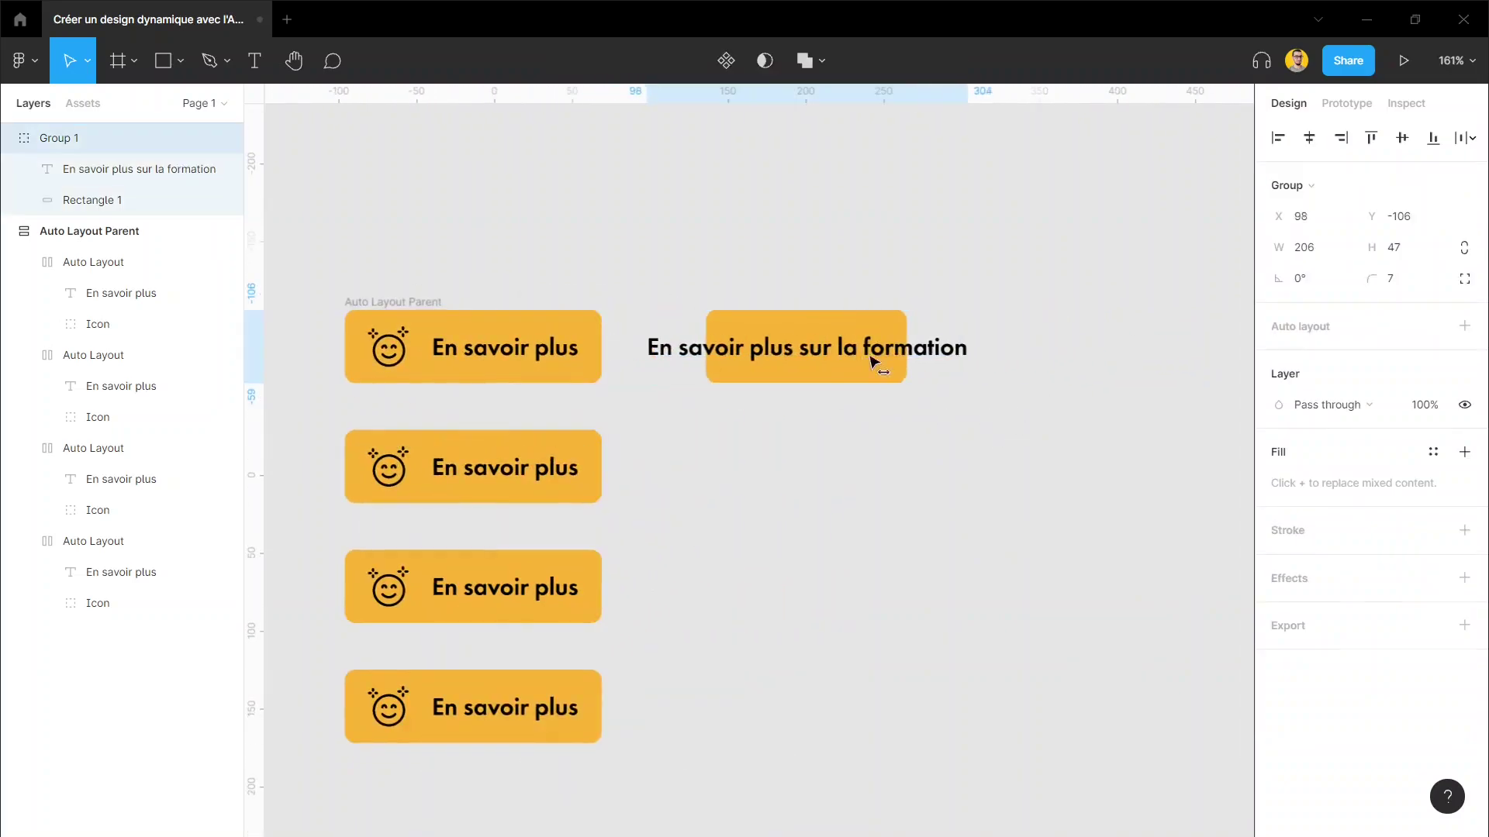
drag(857, 359, 997, 448)
click(708, 426)
Step: Extend the first Auto Layout button's text to "En savoir plus sur la formation"
scroll(698, 435, left, 2)
scroll(698, 434, up, 1)
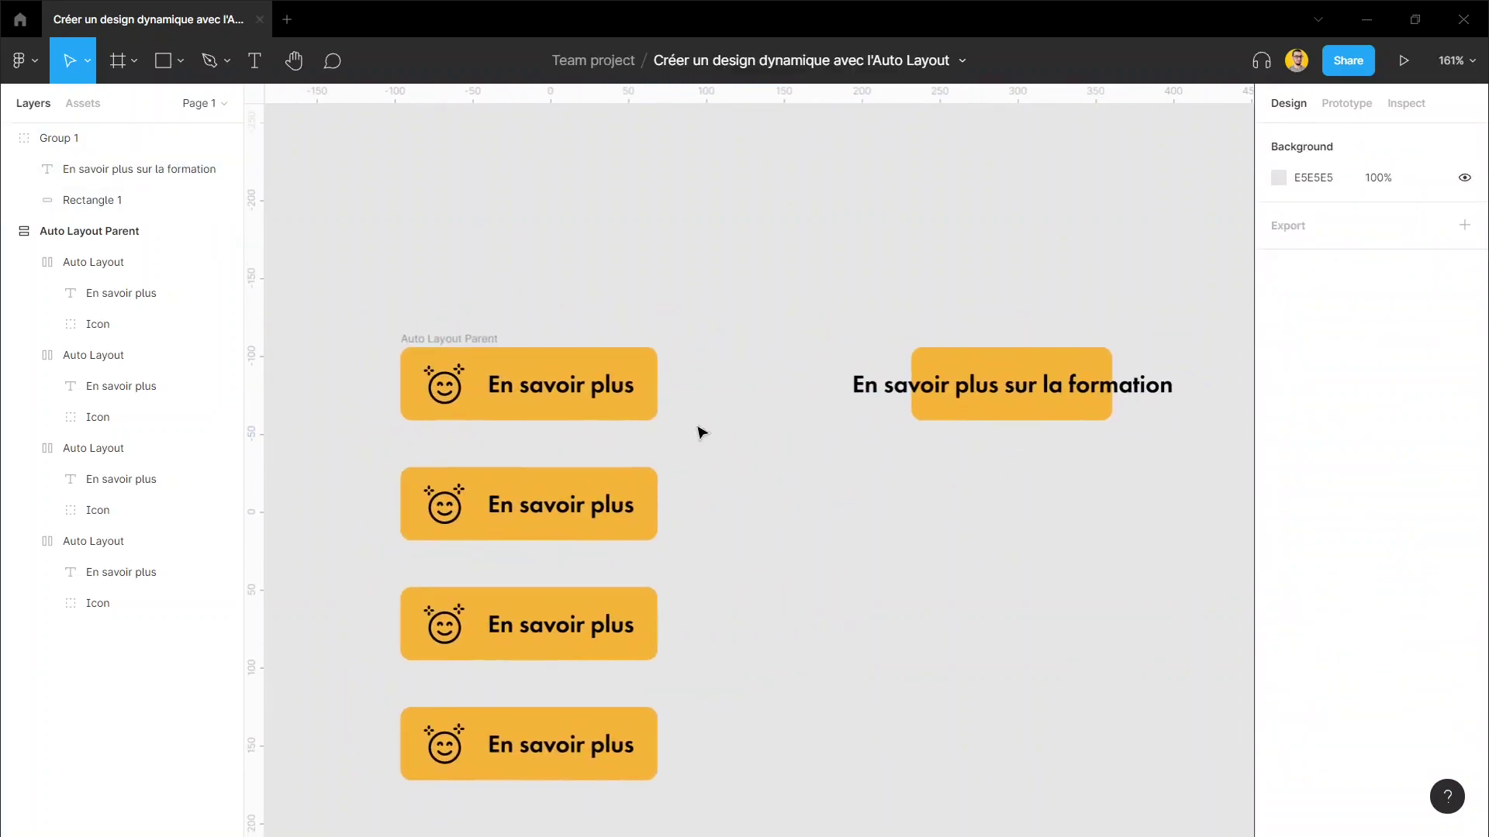
scroll(573, 367, up, 1)
double_click(623, 398)
double_click(622, 399)
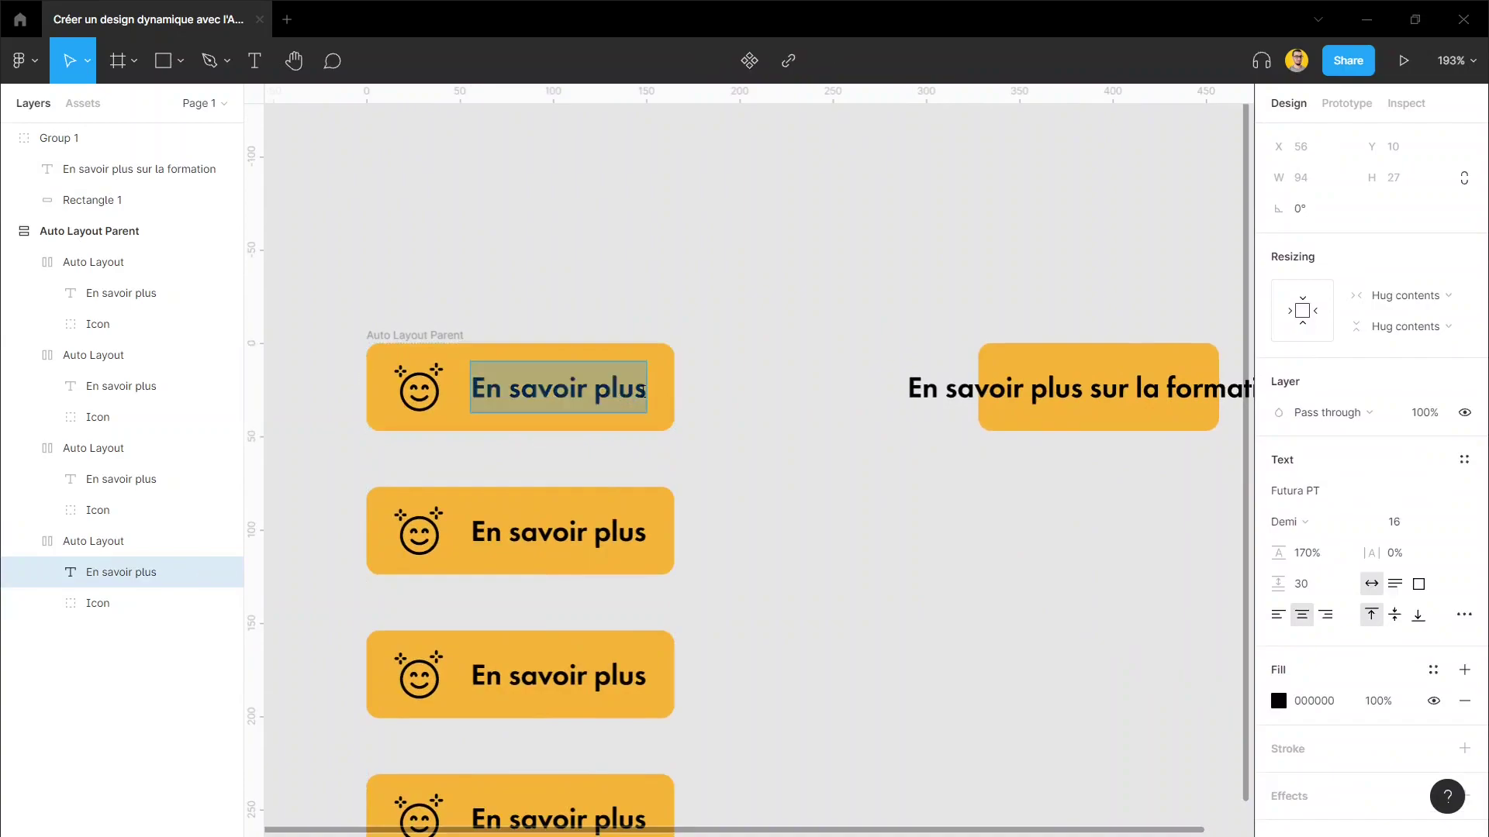
click(643, 391)
text(sur)
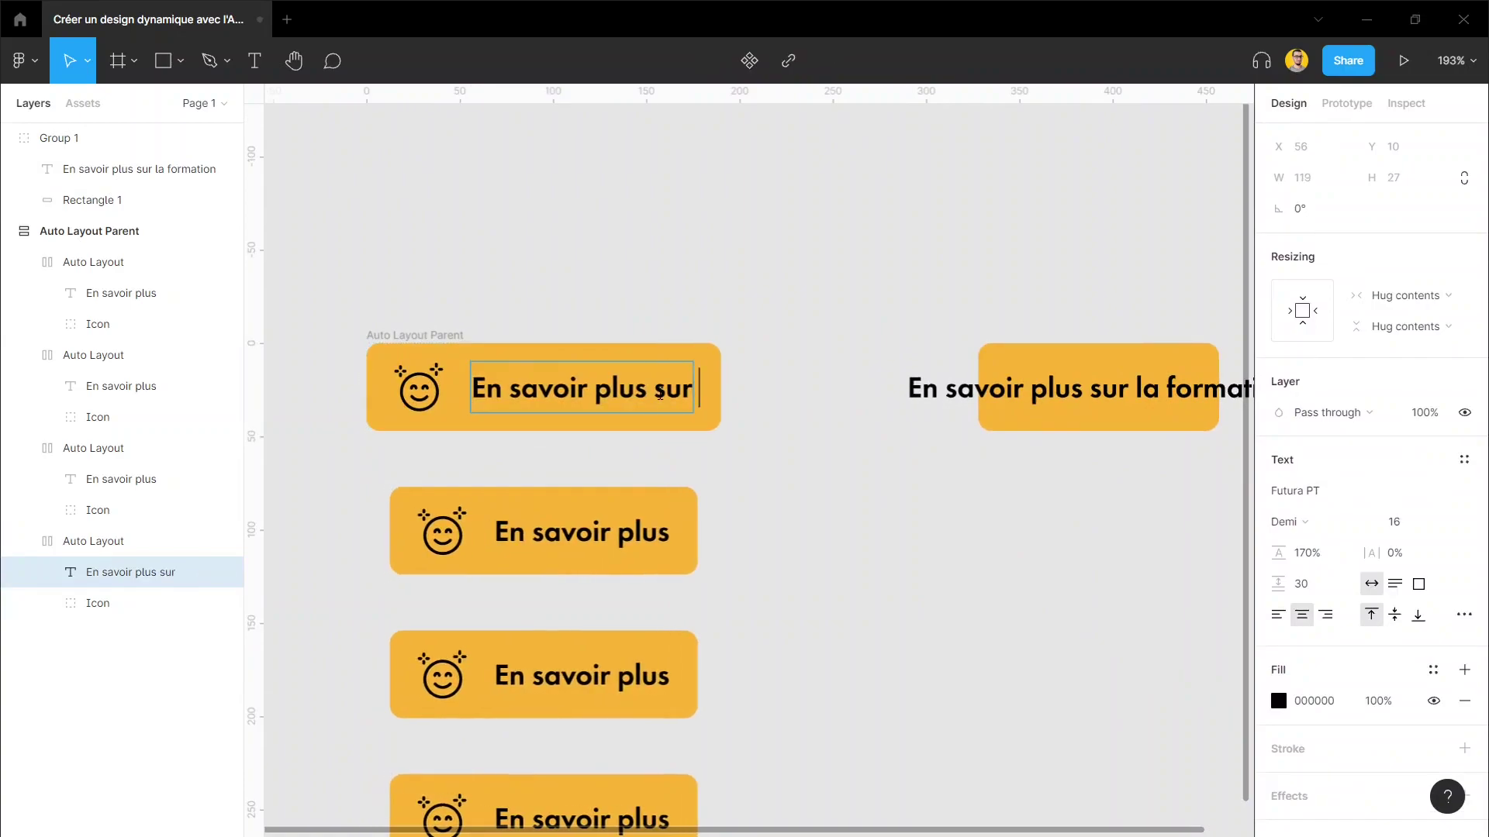
text( la formation)
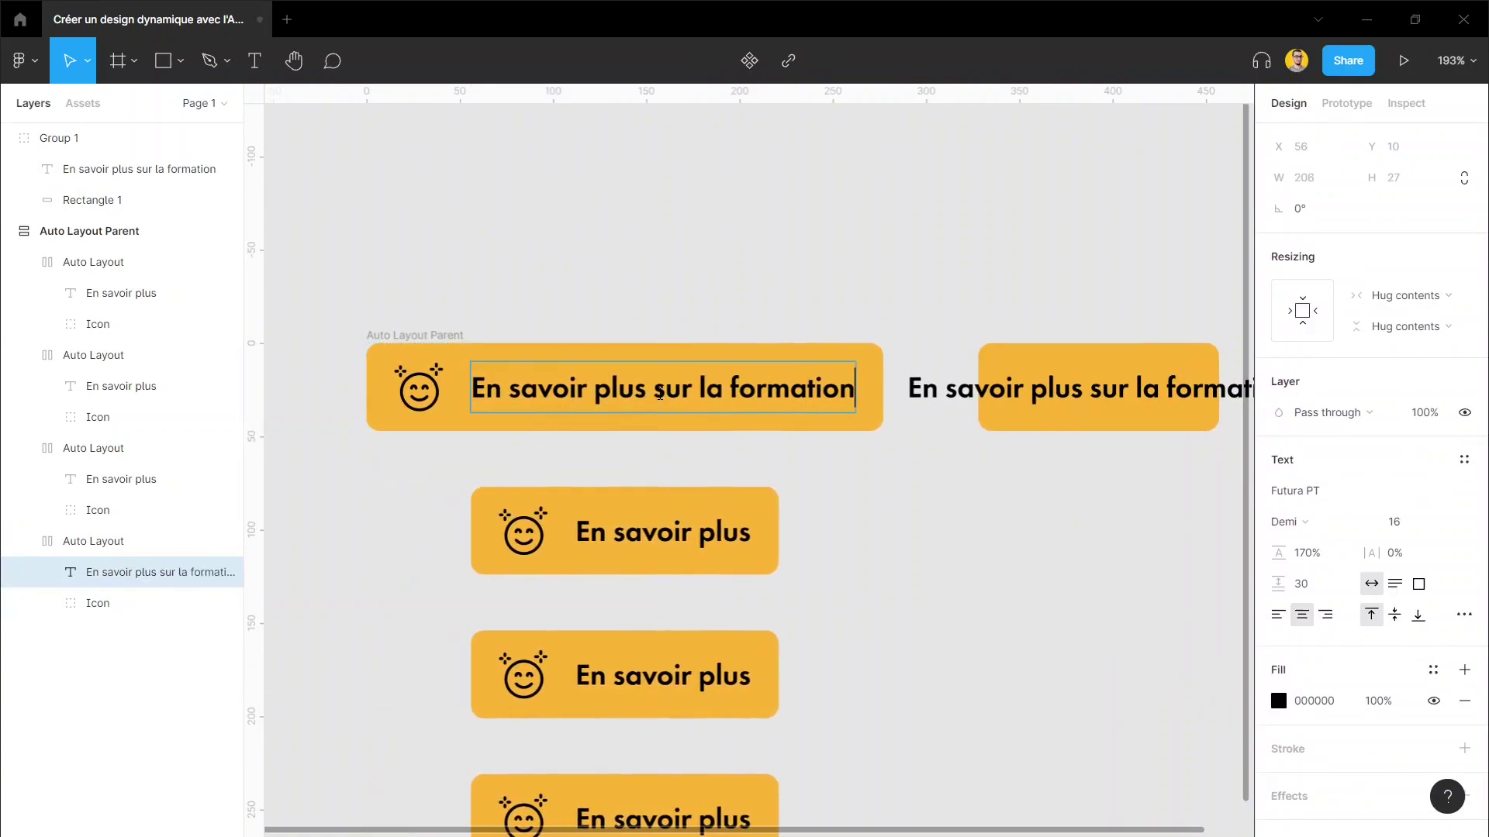
click(985, 524)
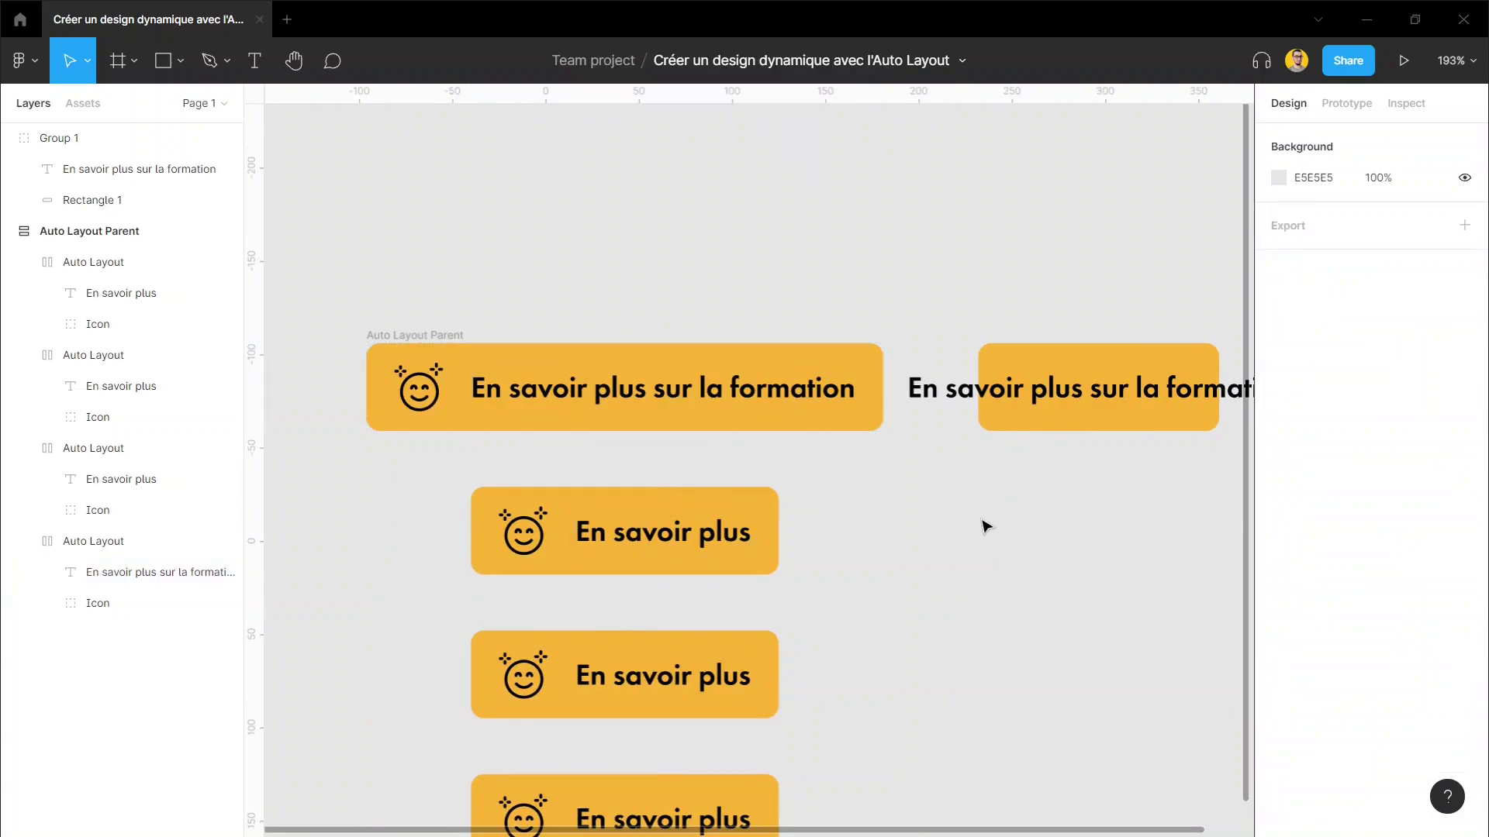
Step: Shift the Auto Layout Parent frame away from the manual button to about X -124
click(635, 373)
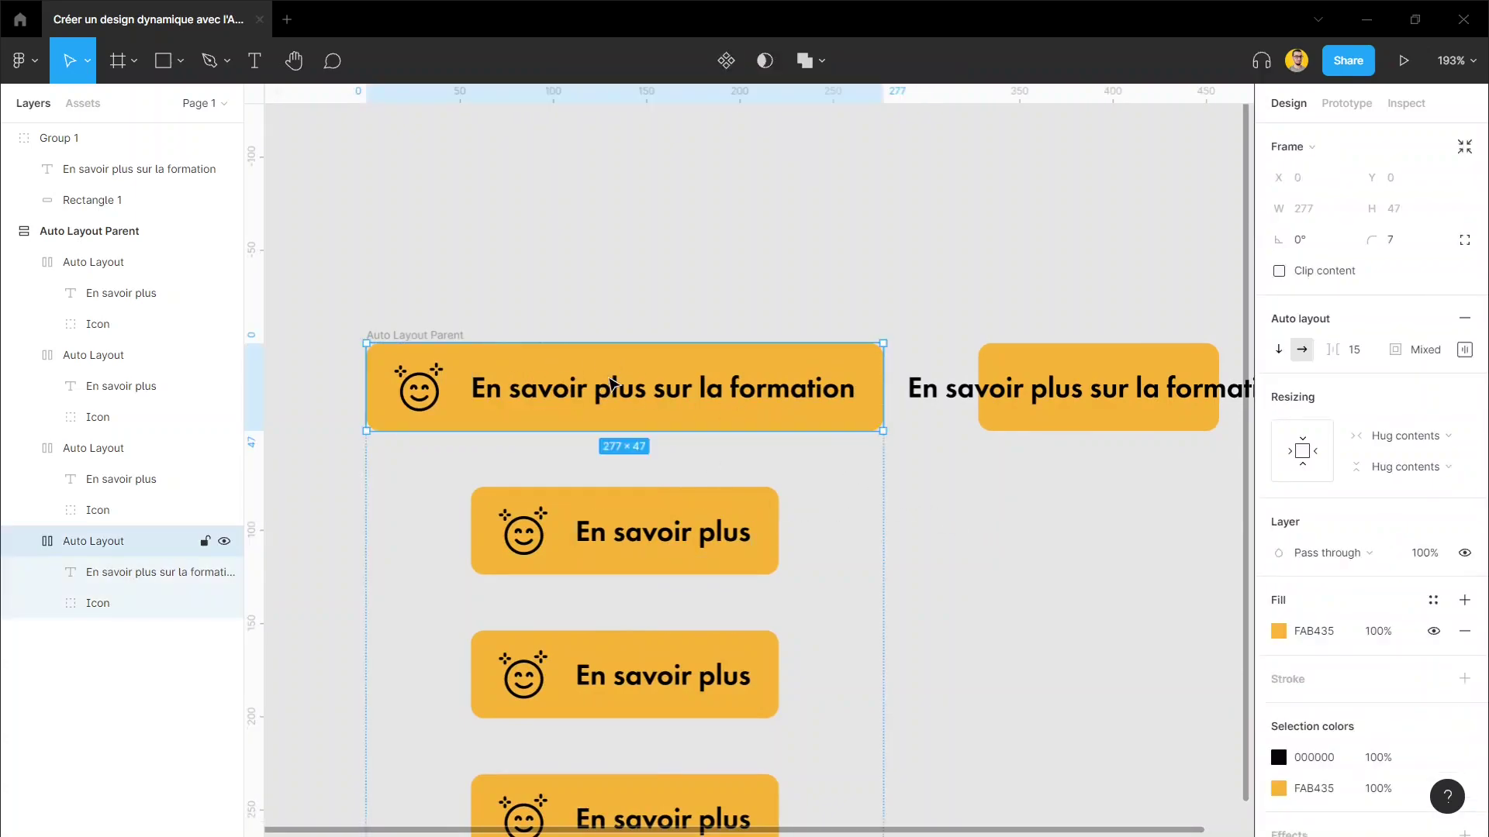
double_click(616, 386)
click(456, 350)
drag(430, 335, 379, 336)
Step: Examine the item spacing and individual padding values of the first button's Auto Layout
click(446, 364)
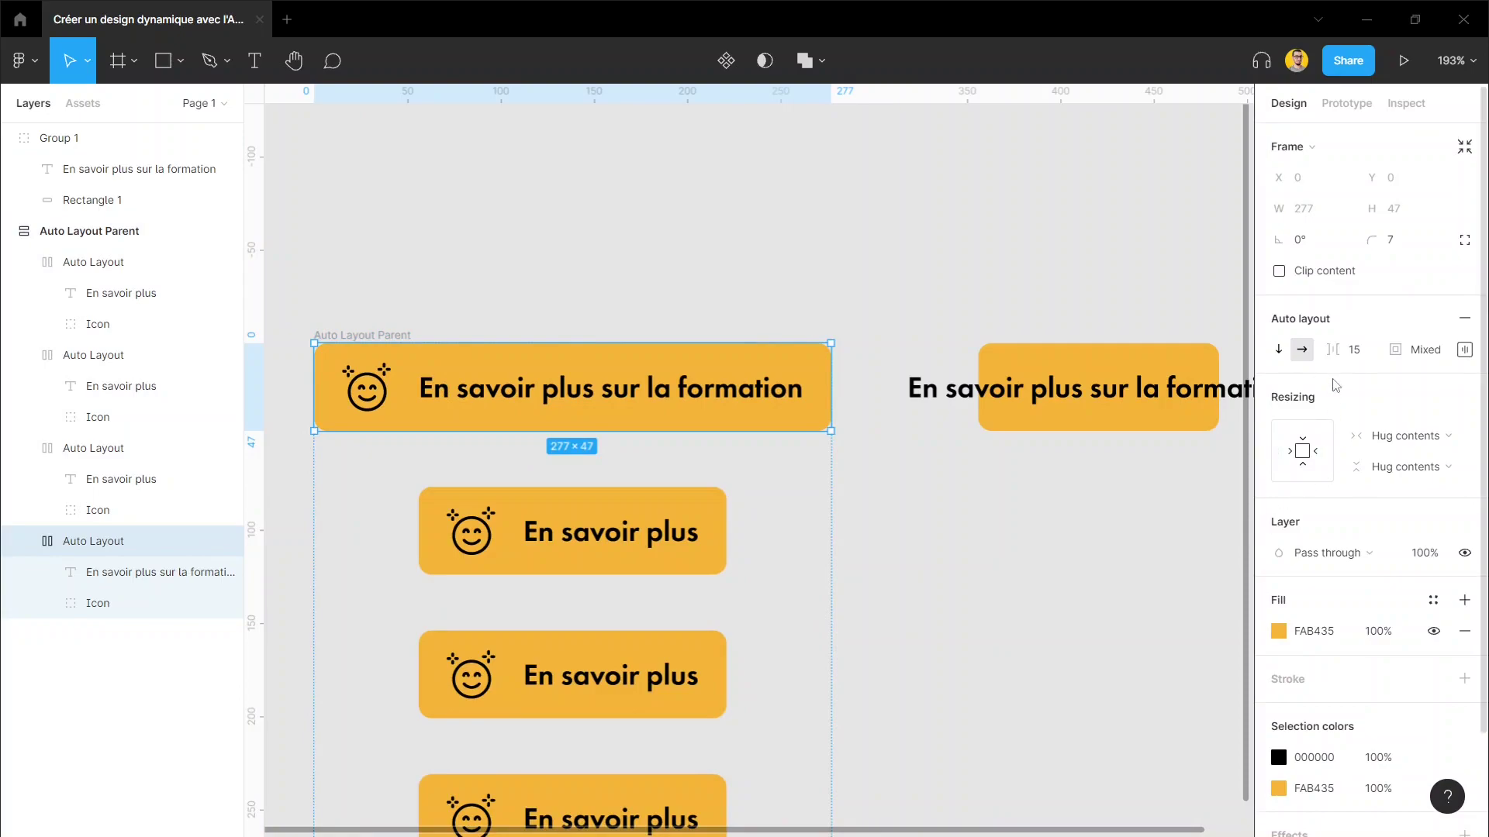
drag(1342, 350, 1340, 352)
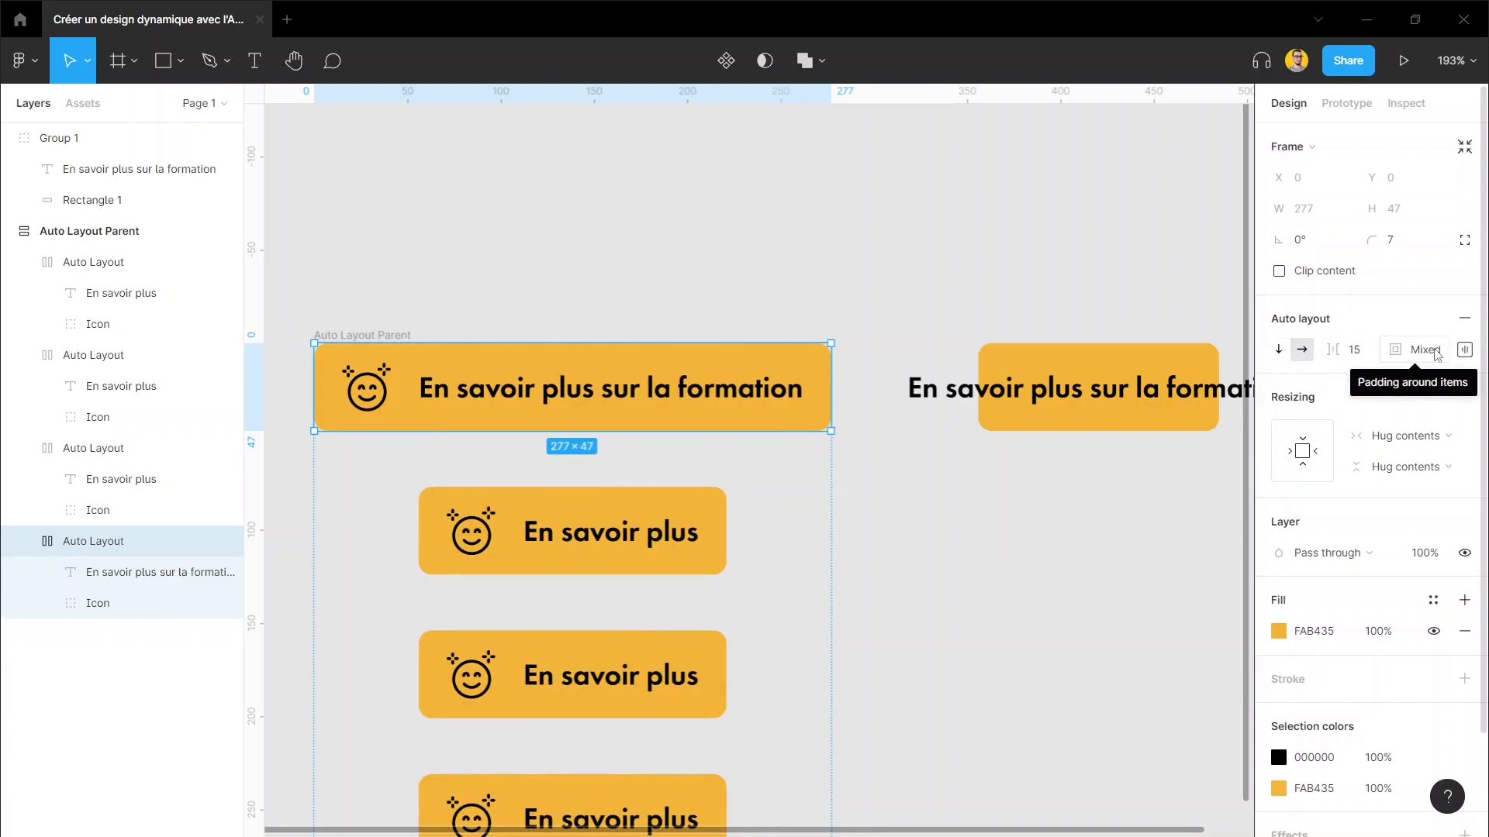
click(1465, 350)
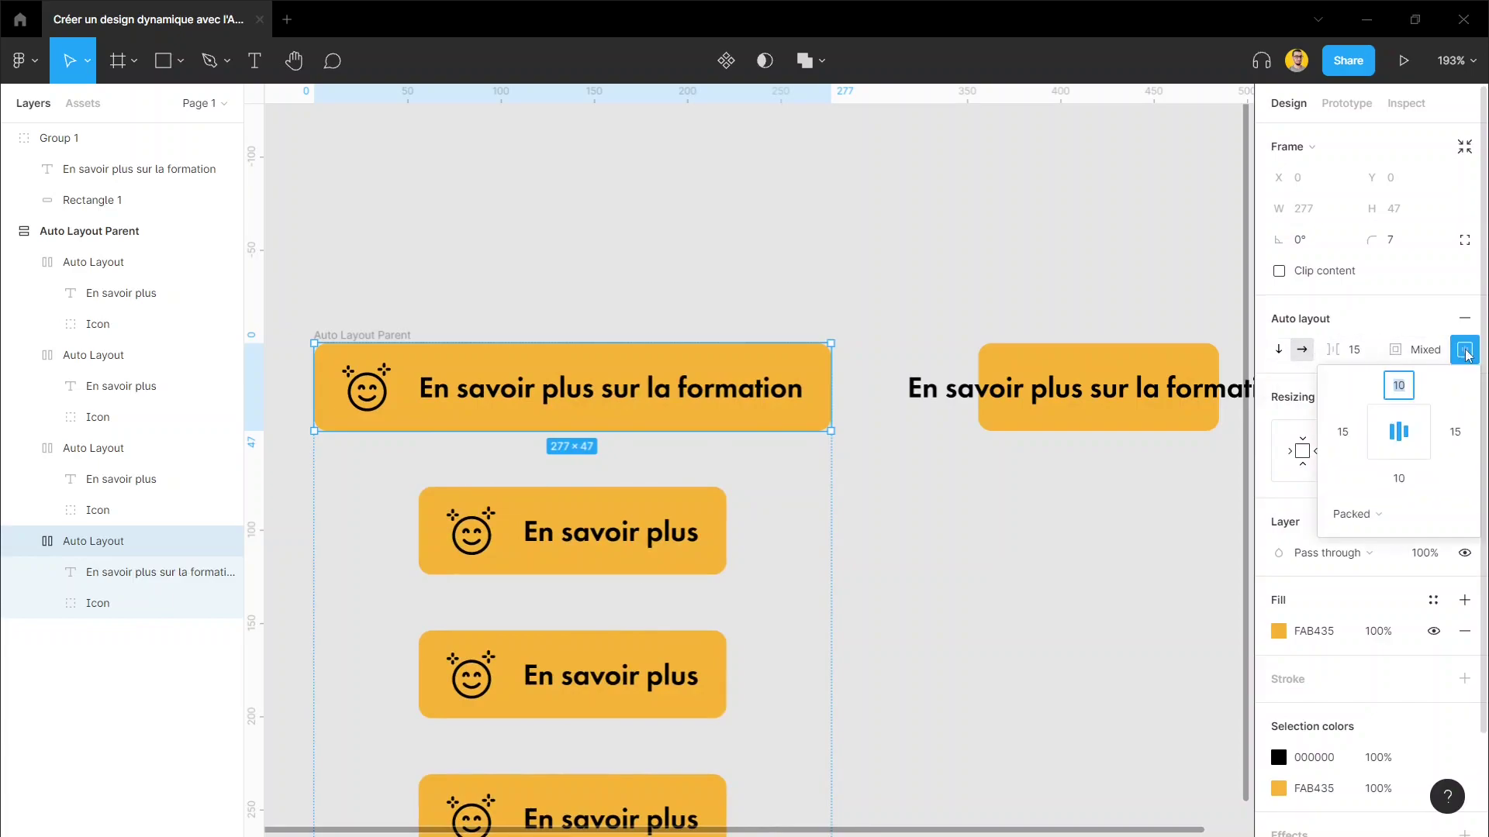
click(1399, 385)
click(852, 270)
Step: Move the Auto Layout Parent frame down below the manual button, to about Y 71
scroll(853, 271, down, 5)
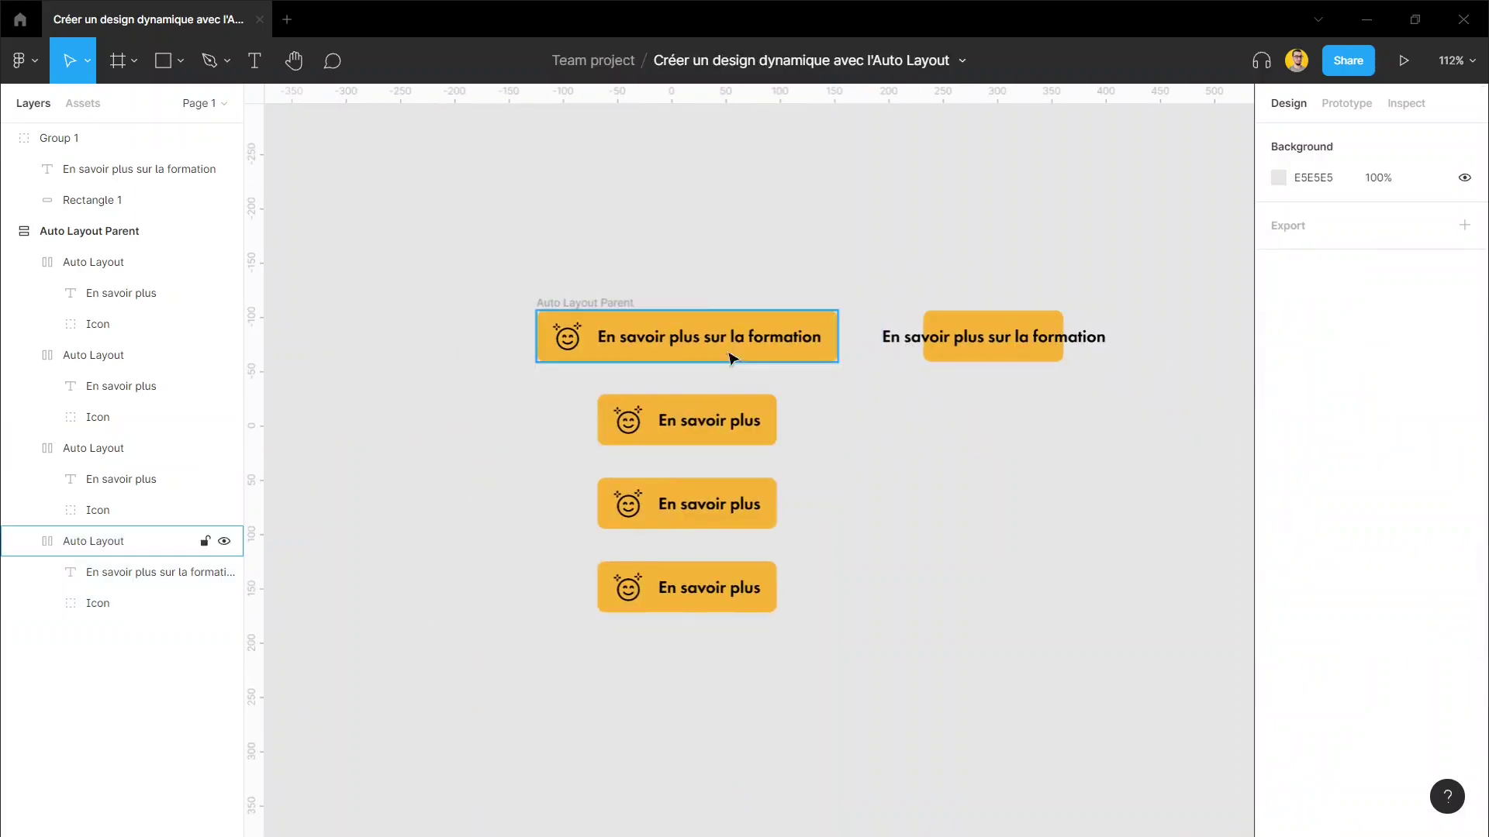
click(603, 302)
drag(618, 307, 624, 460)
scroll(687, 382, down, 4)
scroll(687, 383, down, 3)
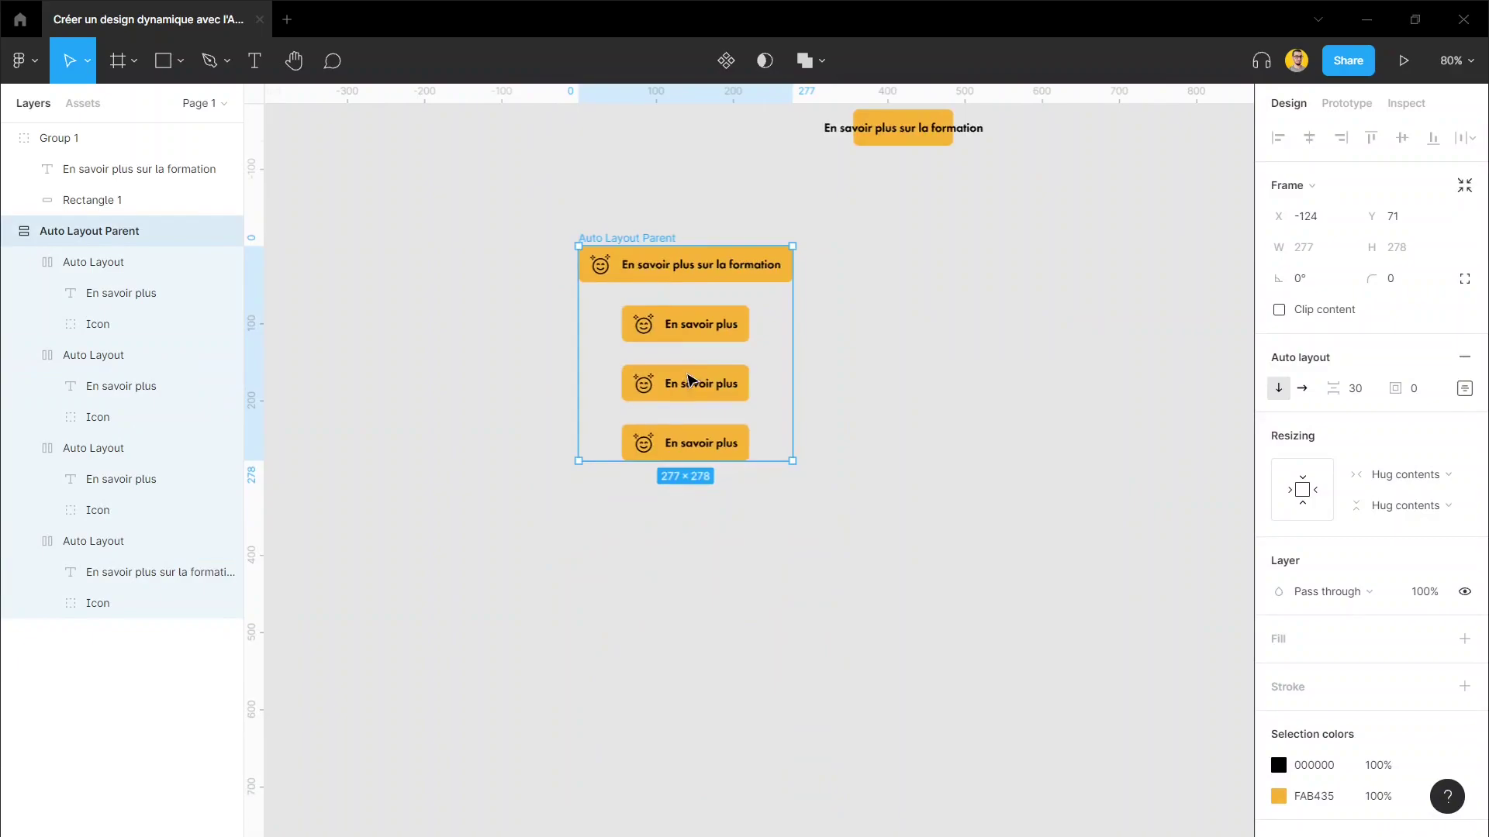
Step: Switch the Auto Layout Parent frame's direction to horizontal so the four buttons form a row
scroll(722, 412, up, 3)
scroll(708, 422, down, 1)
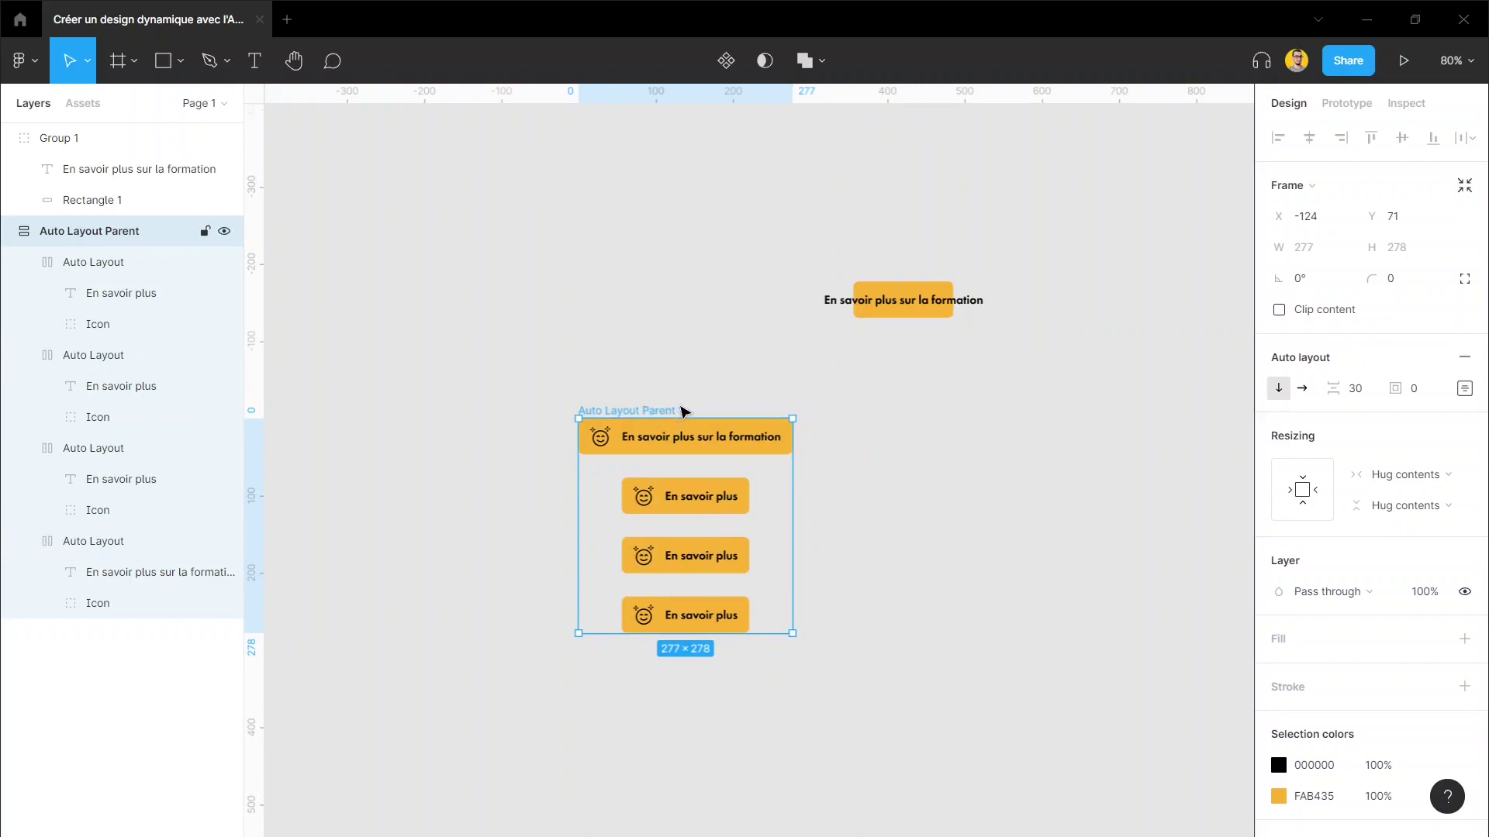
click(1302, 387)
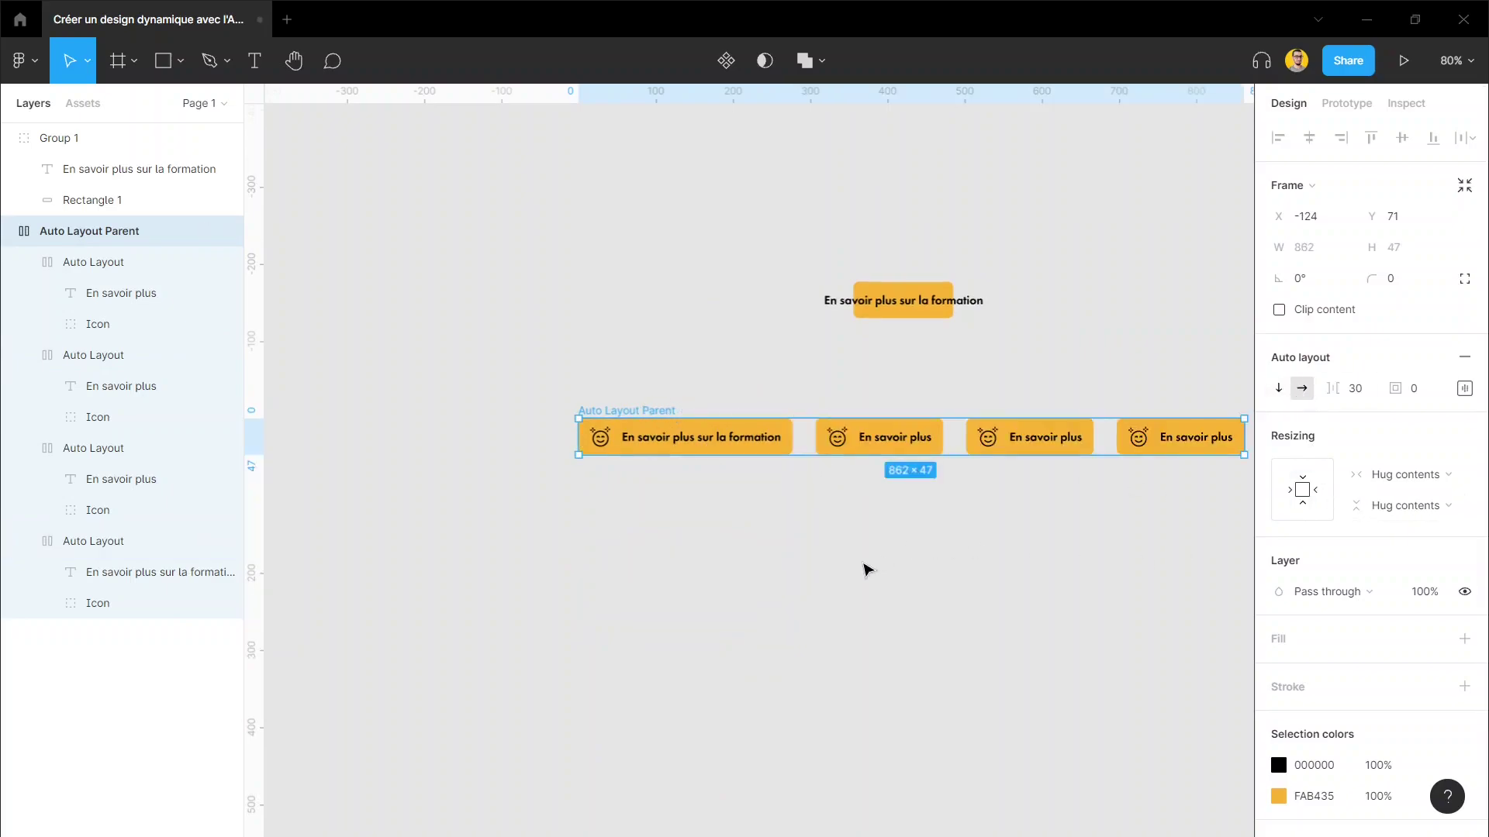
click(881, 562)
Step: Remove "sur la formation" from the first Auto Layout button's text, leaving "En savoir plus"
double_click(701, 441)
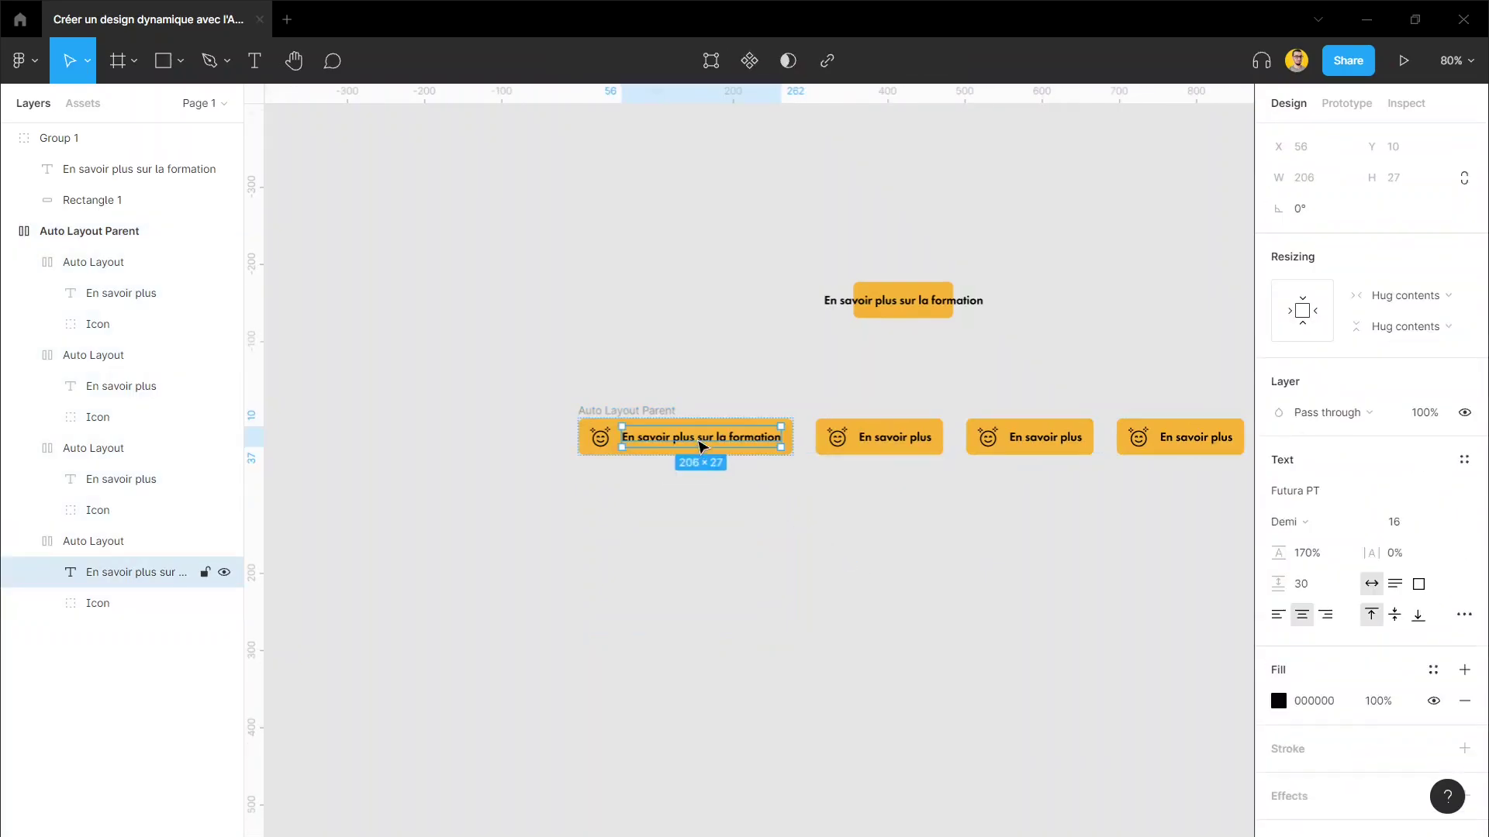
double_click(709, 436)
drag(698, 438, 774, 440)
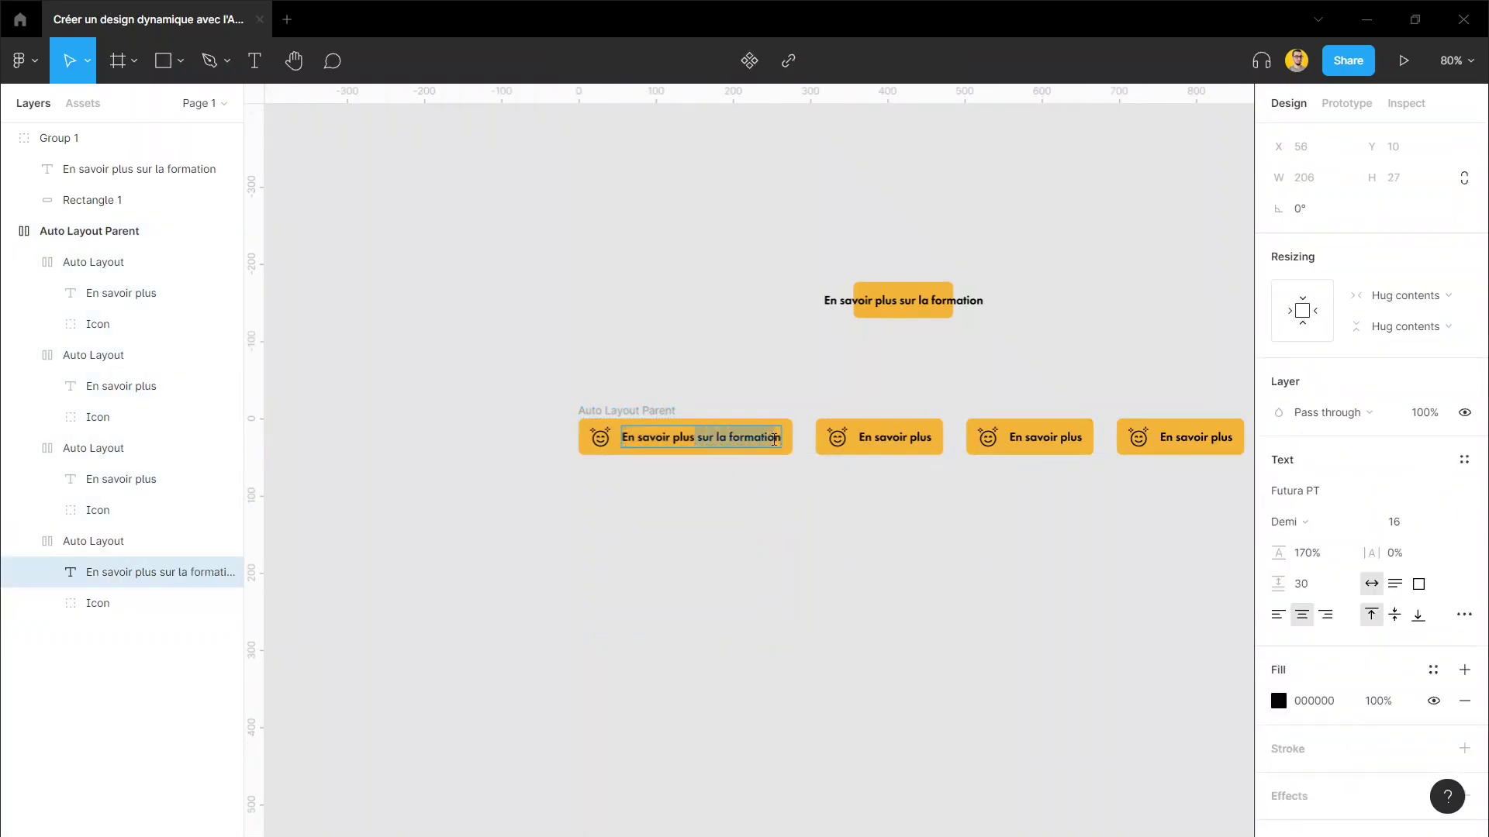
key(BackSpace)
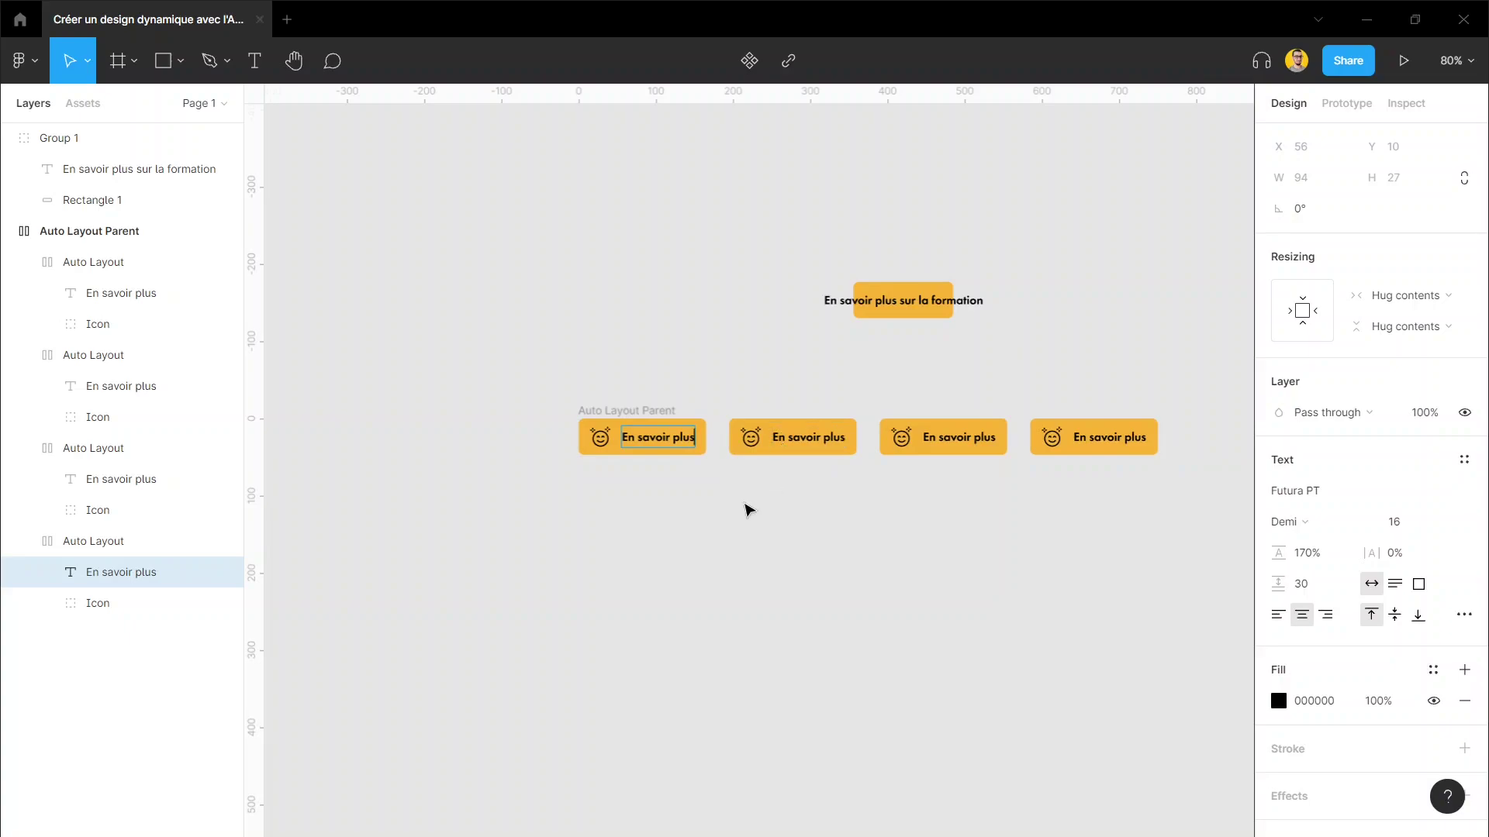
click(748, 506)
Step: Examine how the individual Auto Layout button frames are nested inside the Auto Layout Parent frame
click(579, 406)
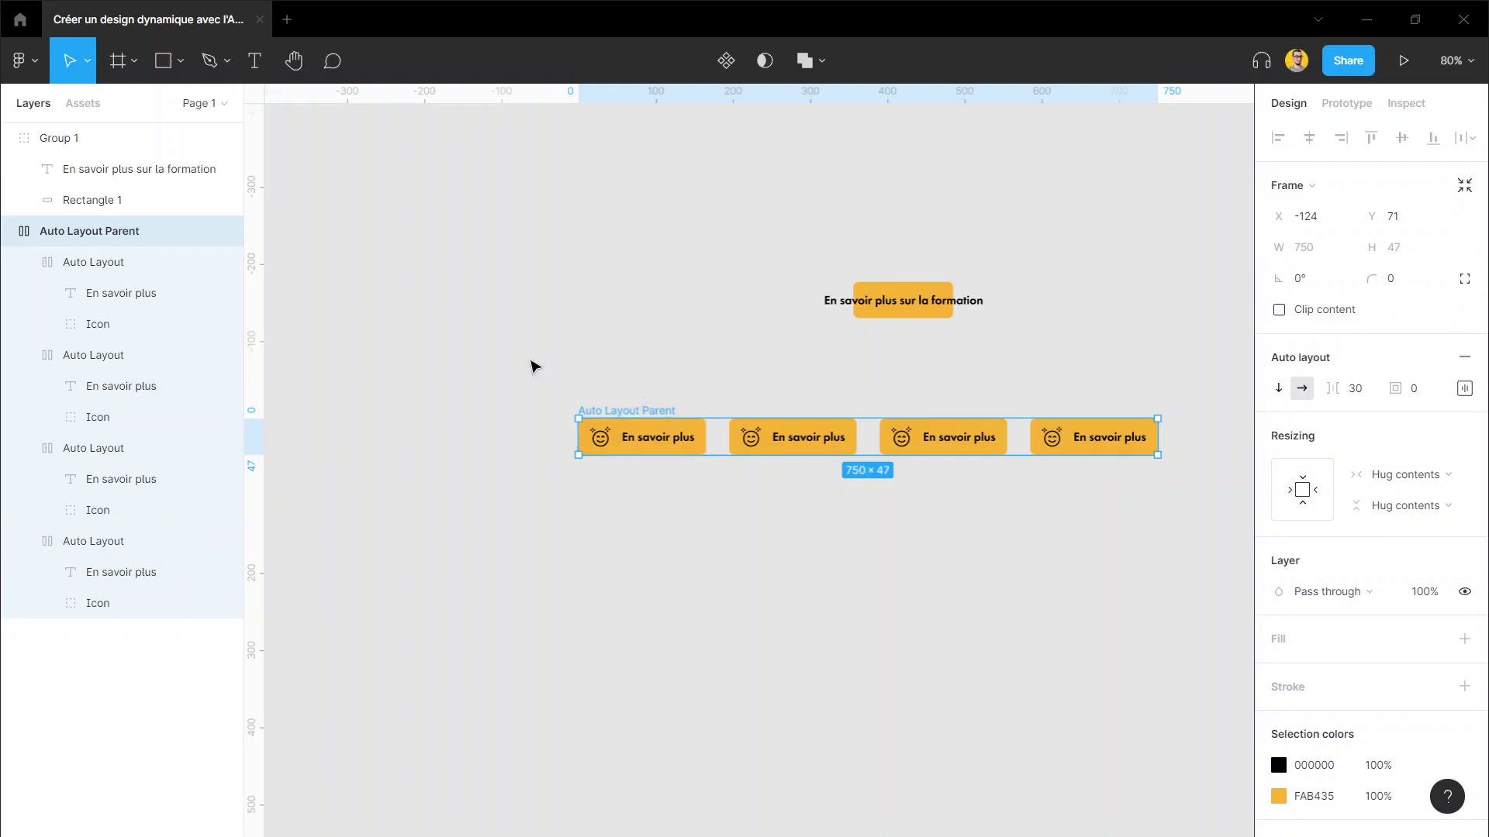
double_click(143, 245)
key(Return)
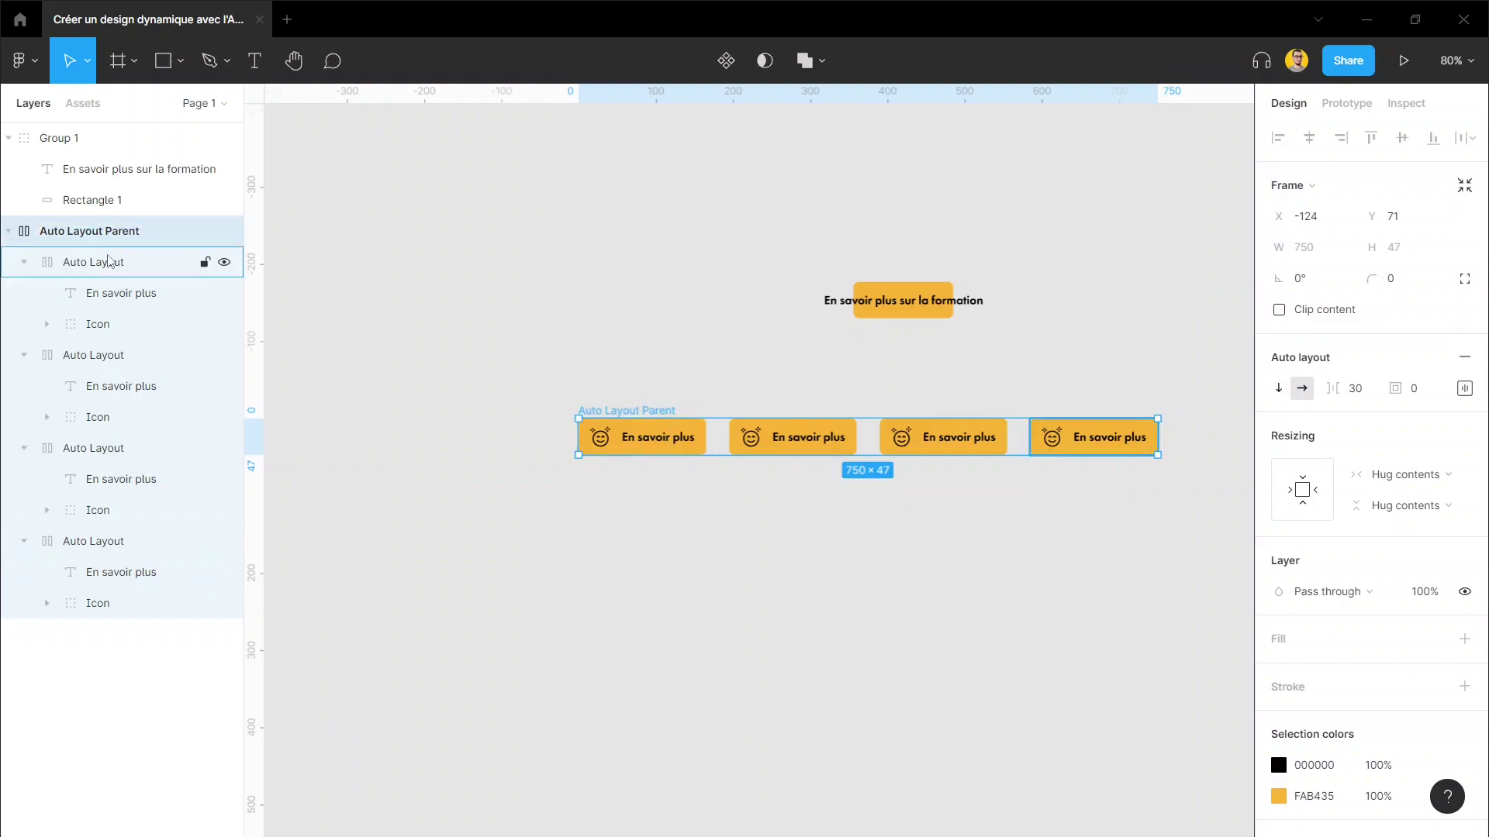
click(111, 262)
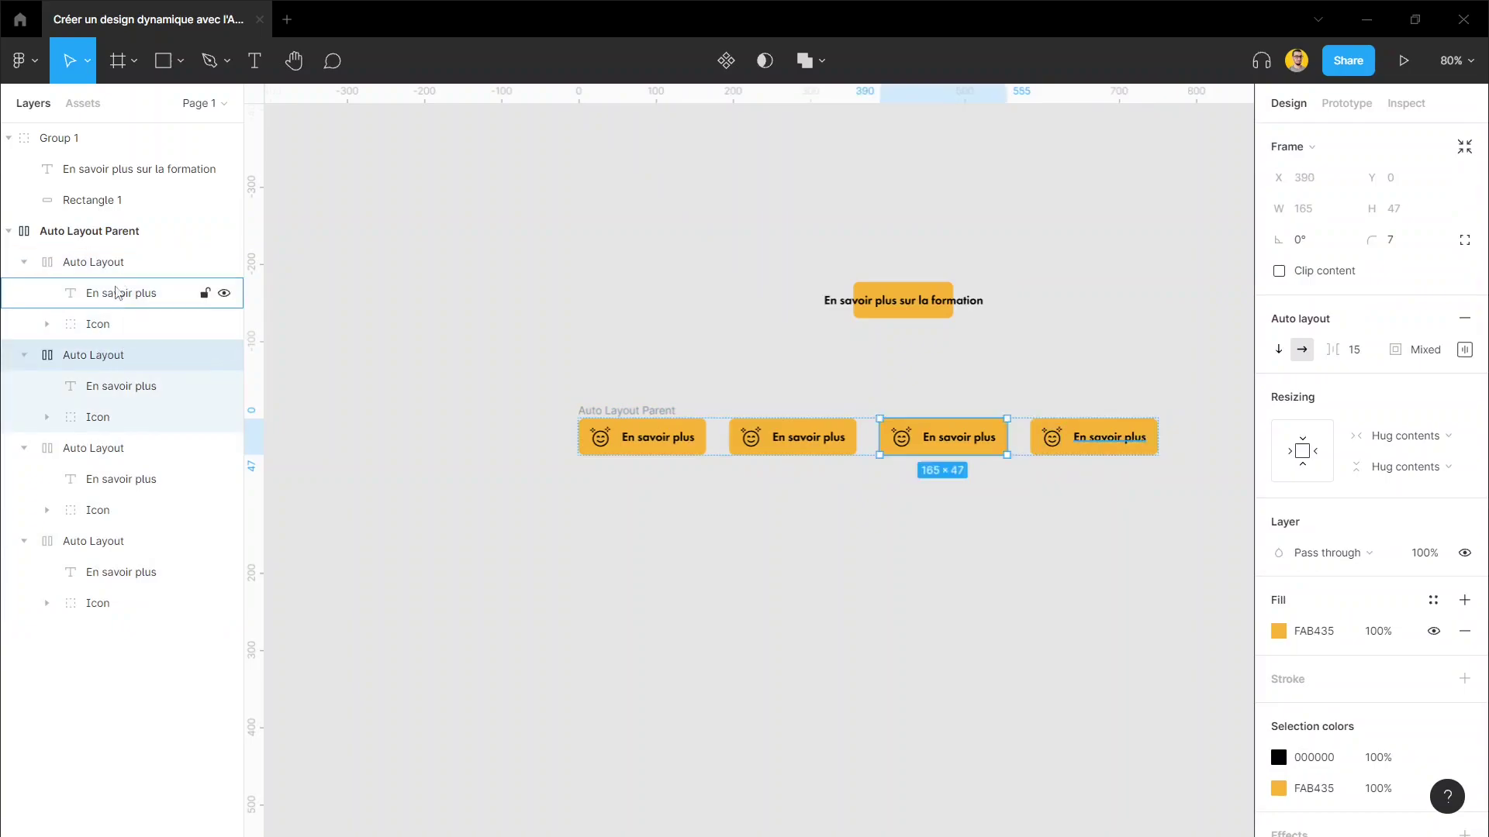
click(120, 364)
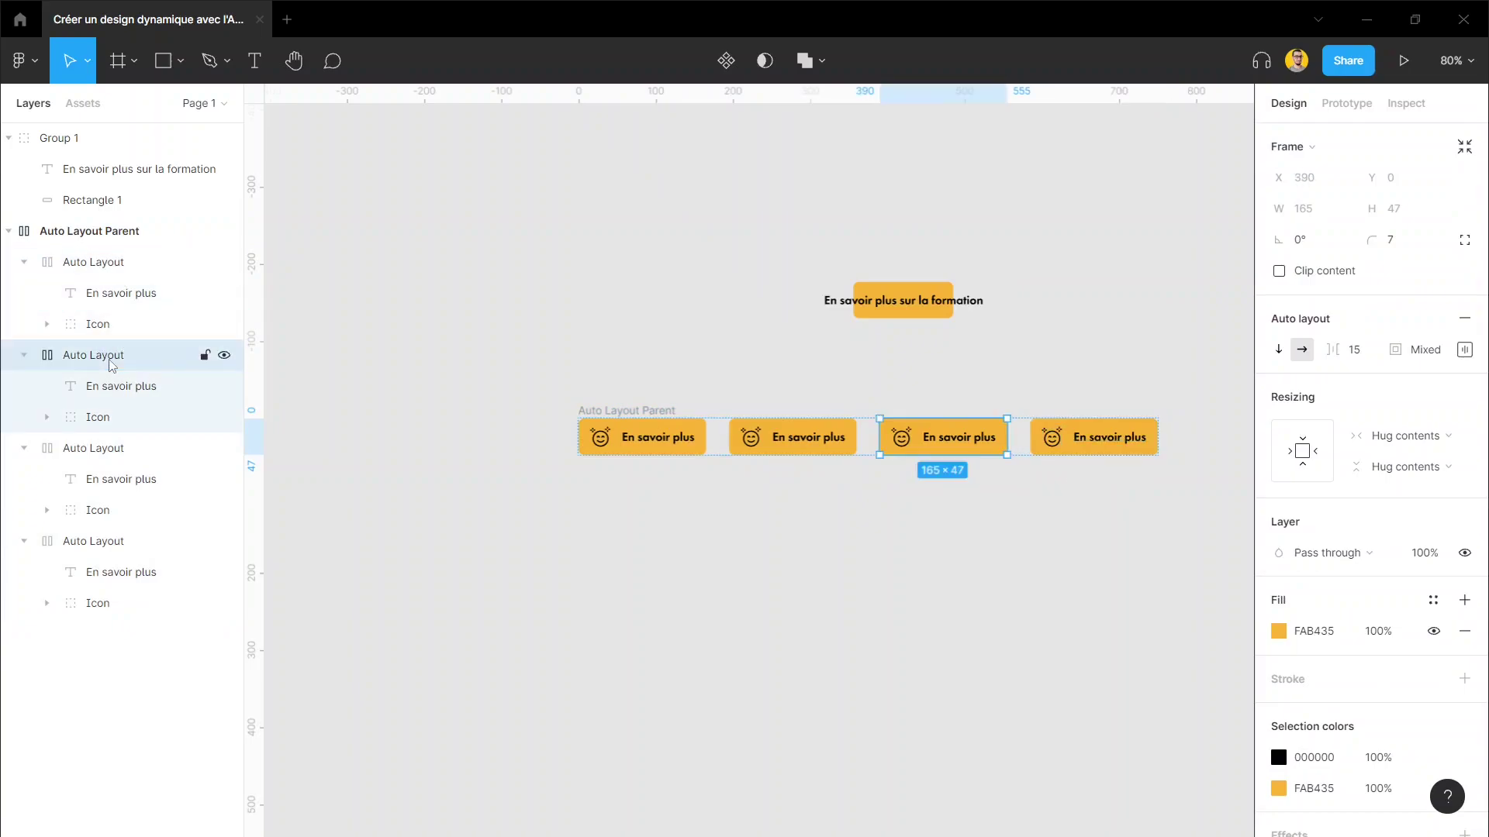
click(109, 454)
click(90, 541)
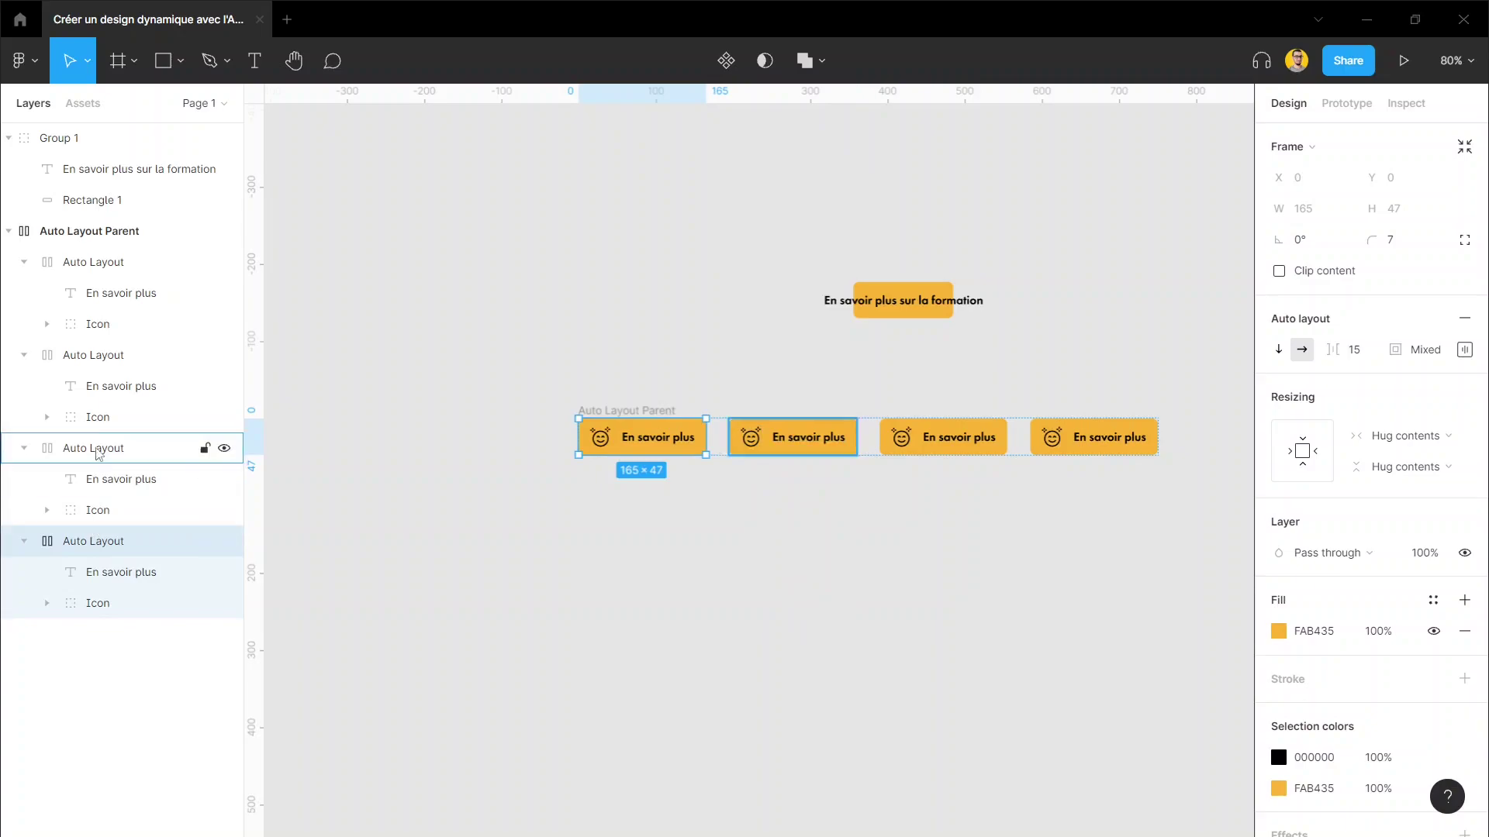
click(96, 264)
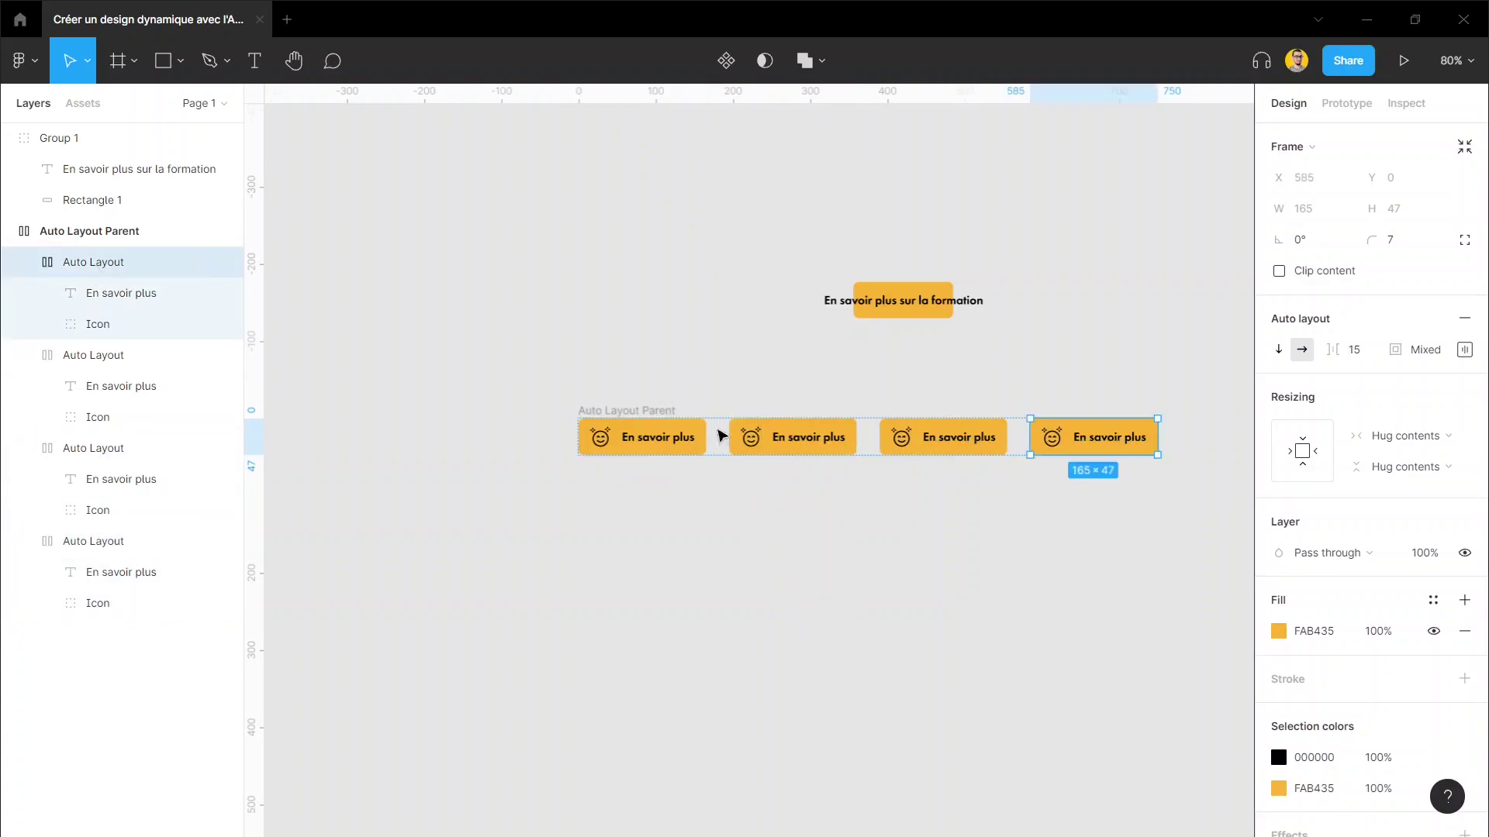
click(874, 541)
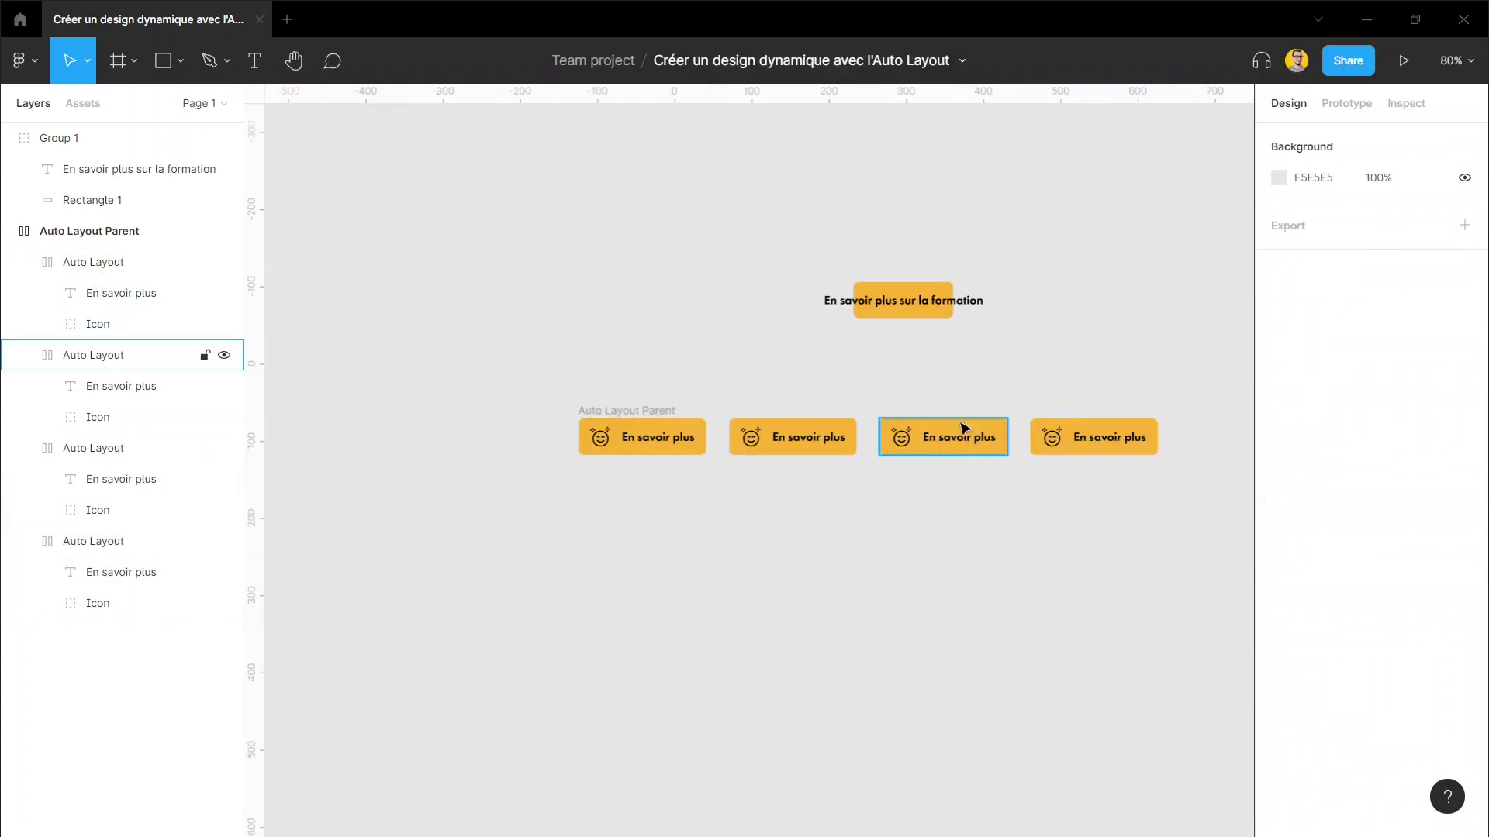
drag(1001, 376, 906, 377)
scroll(738, 375, up, 2)
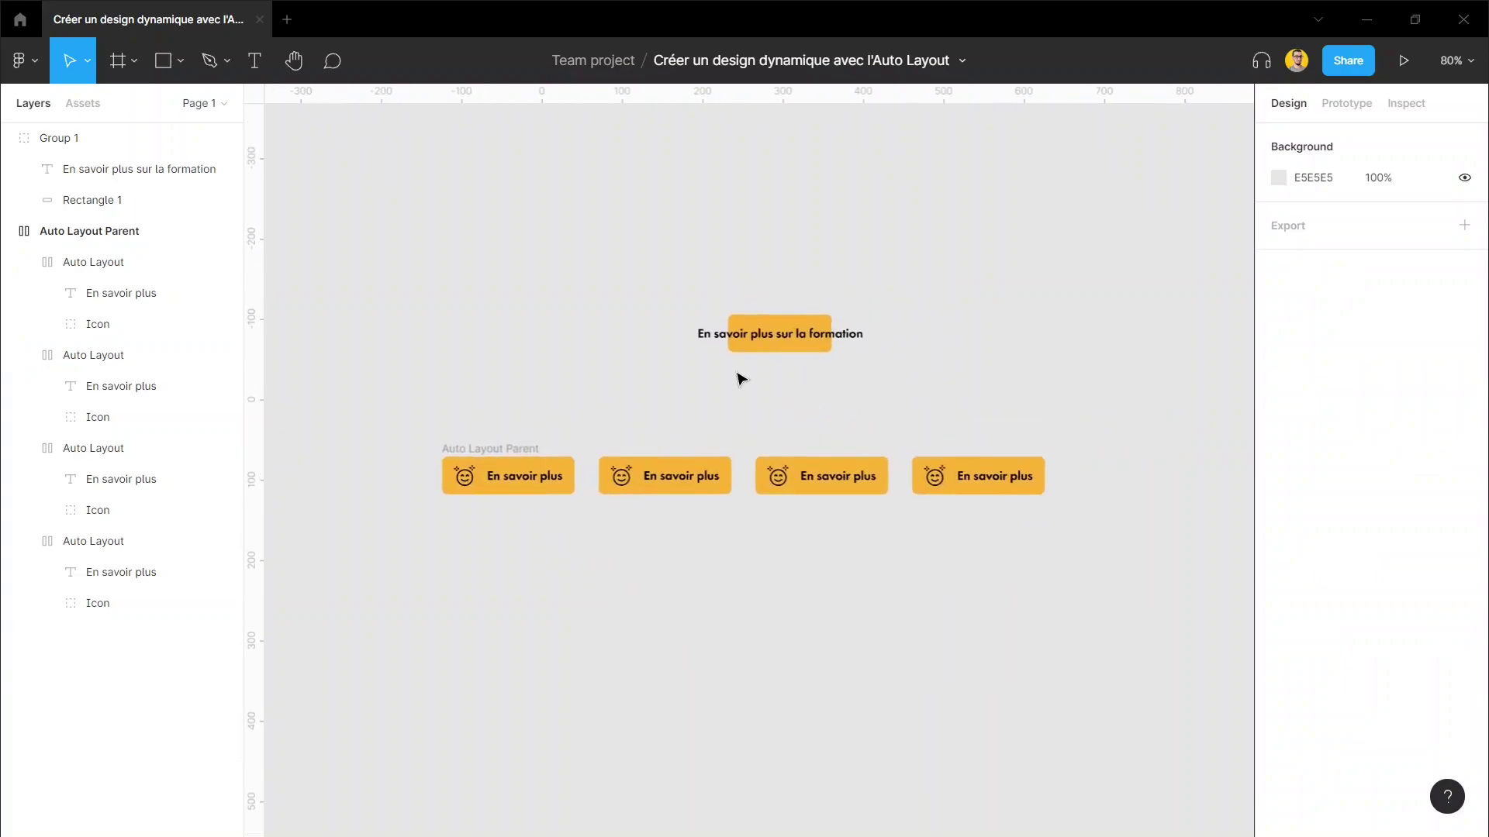
scroll(740, 379, up, 1)
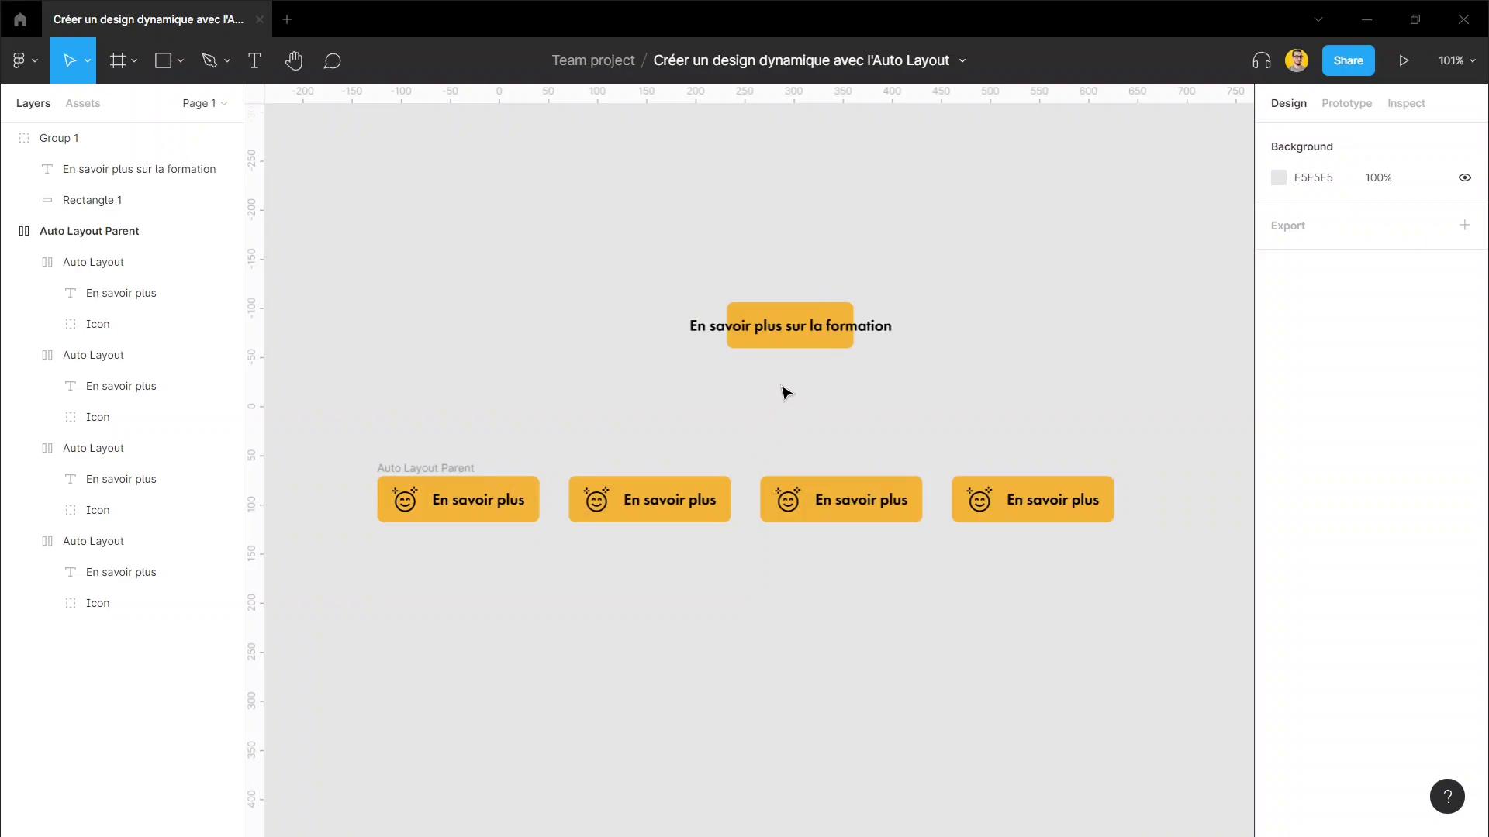
scroll(785, 392, down, 2)
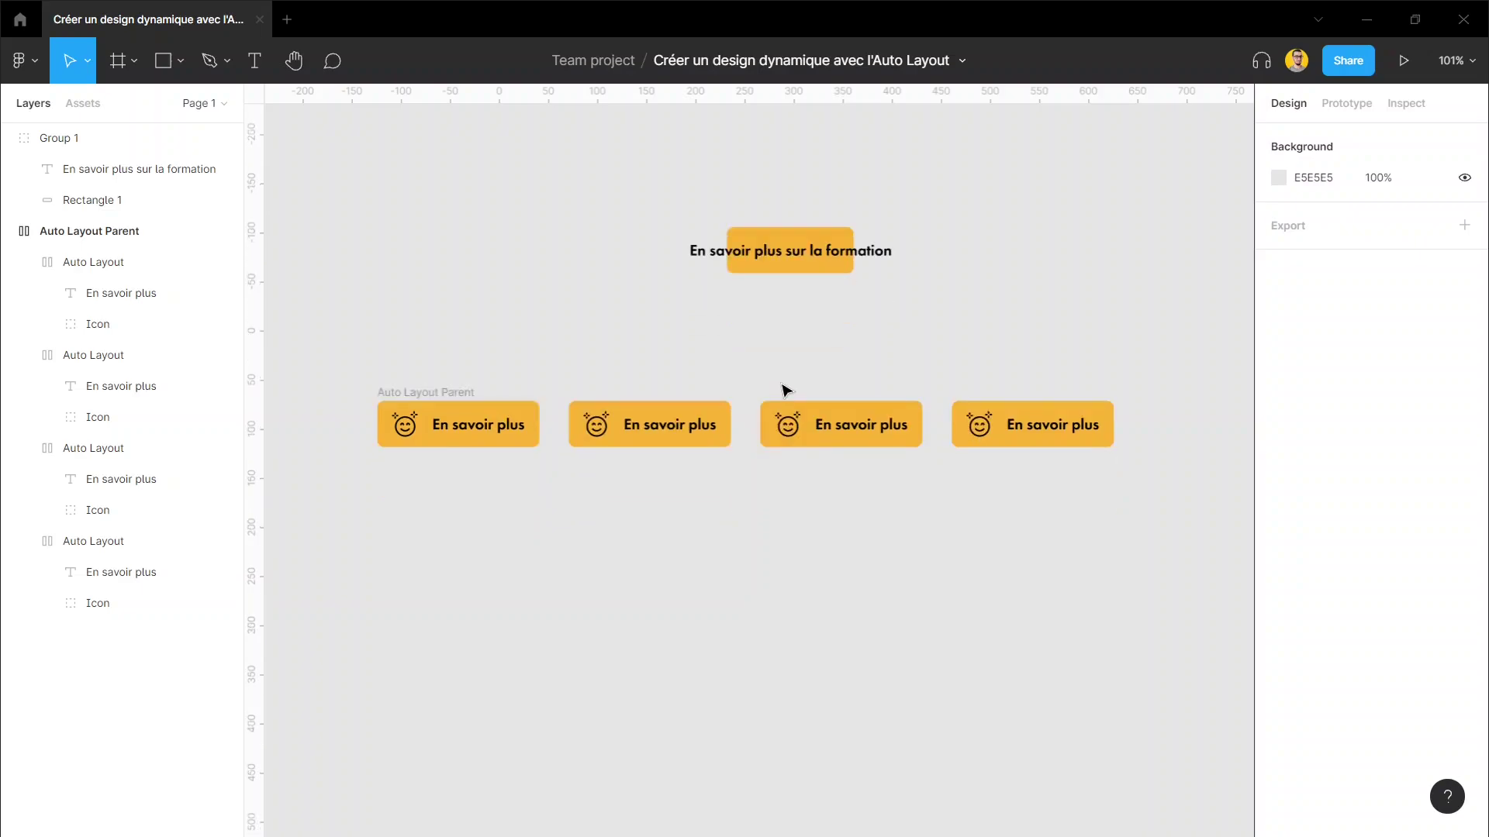
scroll(744, 366, up, 1)
scroll(745, 366, up, 1)
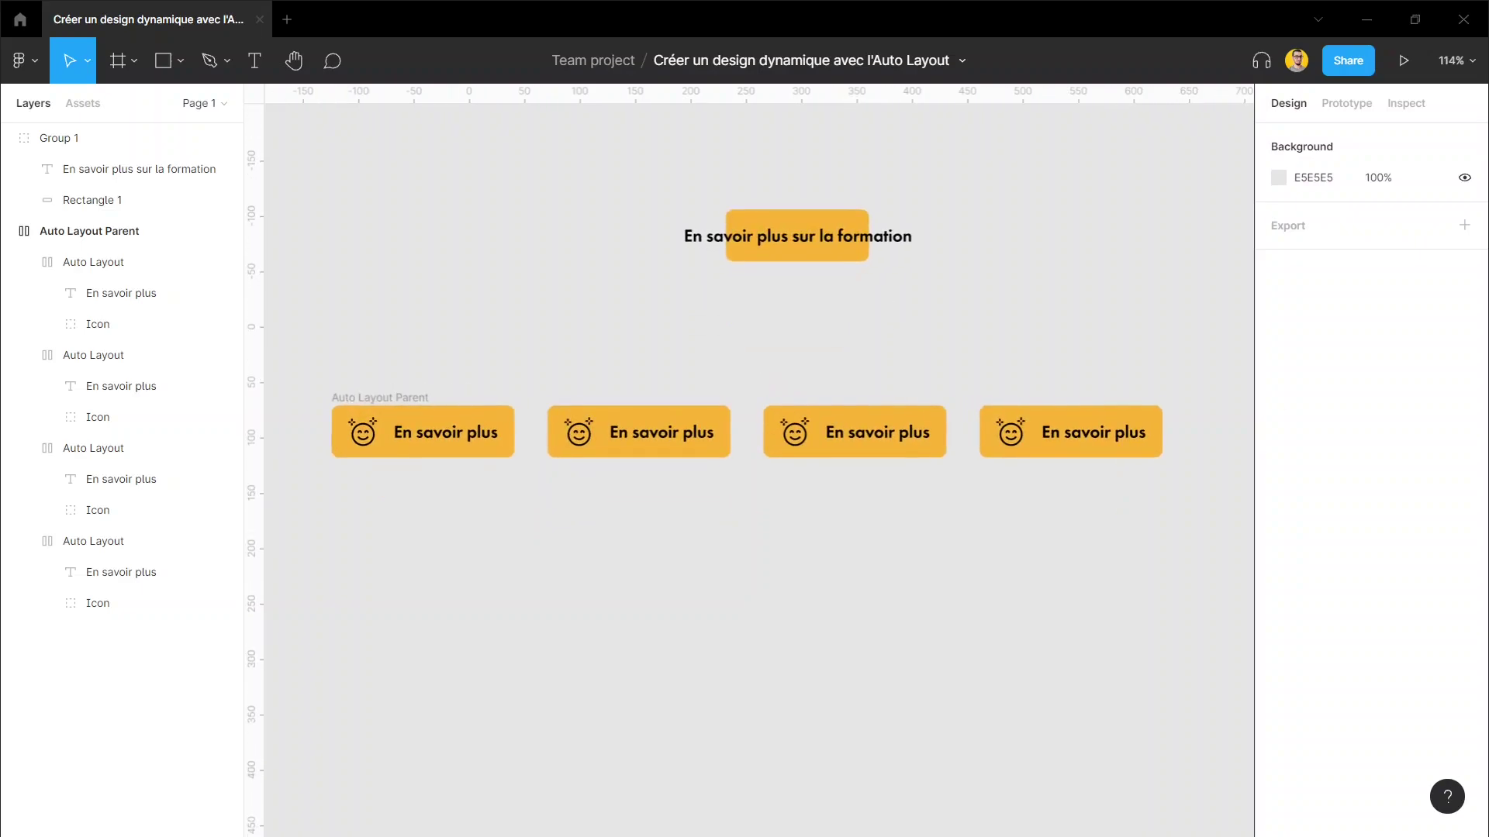